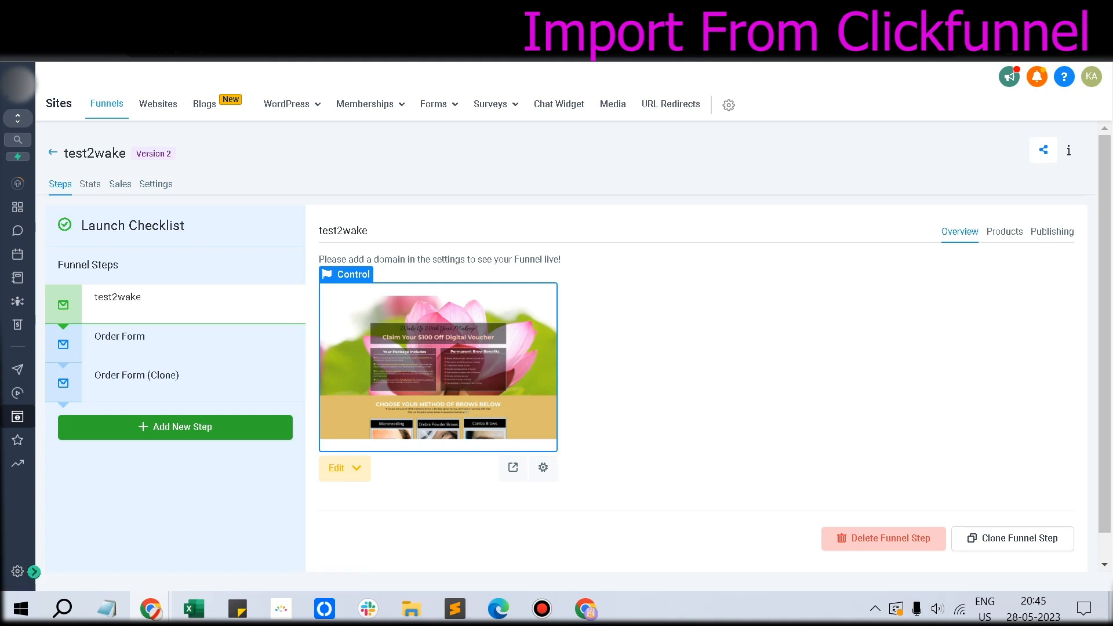
Start a new step in the test2wake funnel with the page name Offer Page and the path offer-page.
click(53, 153)
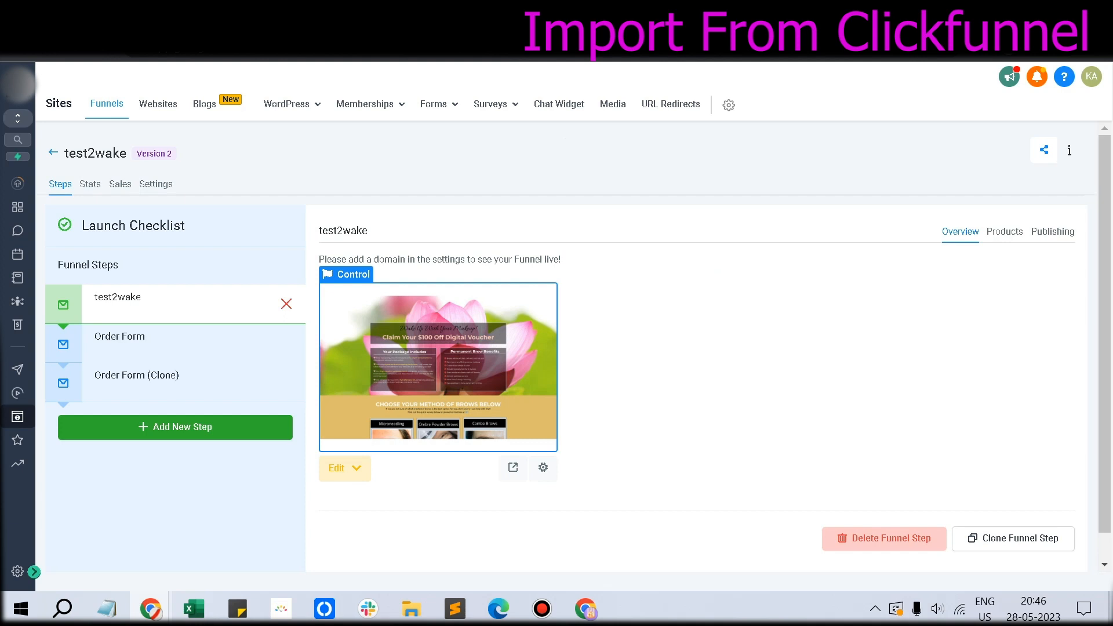
click(175, 427)
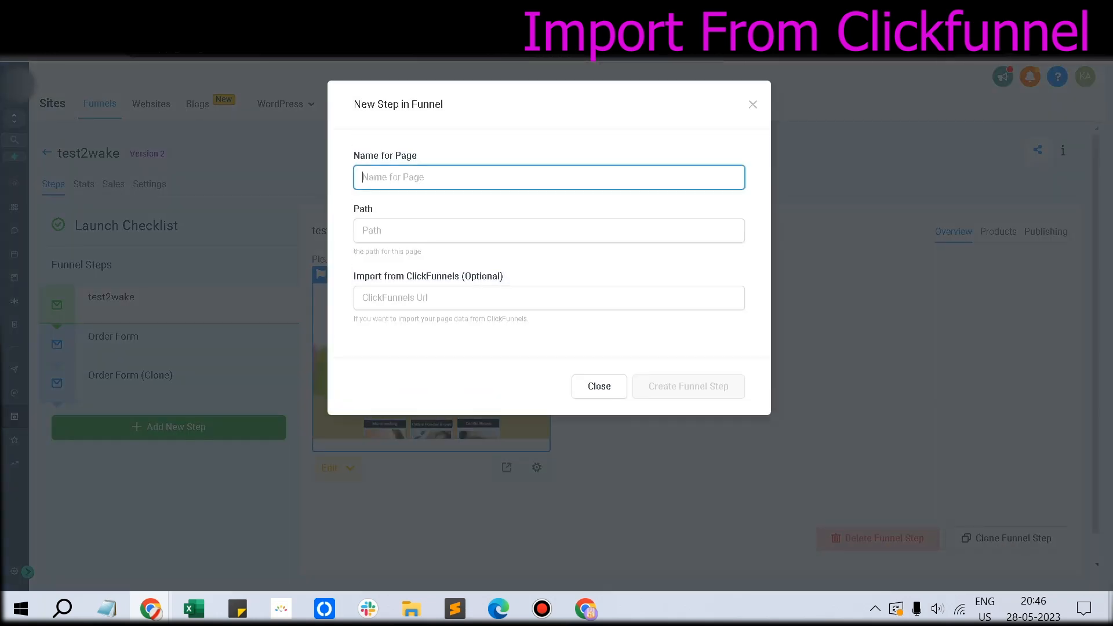
text(fr)
key(BackSpace)
key(BackSpace)
text(offer-pag)
key(BackSpace)
key(BackSpace)
key(ctrl+a)
key(BackSpace)
text(Offer Page)
key(Tab)
text(offer)
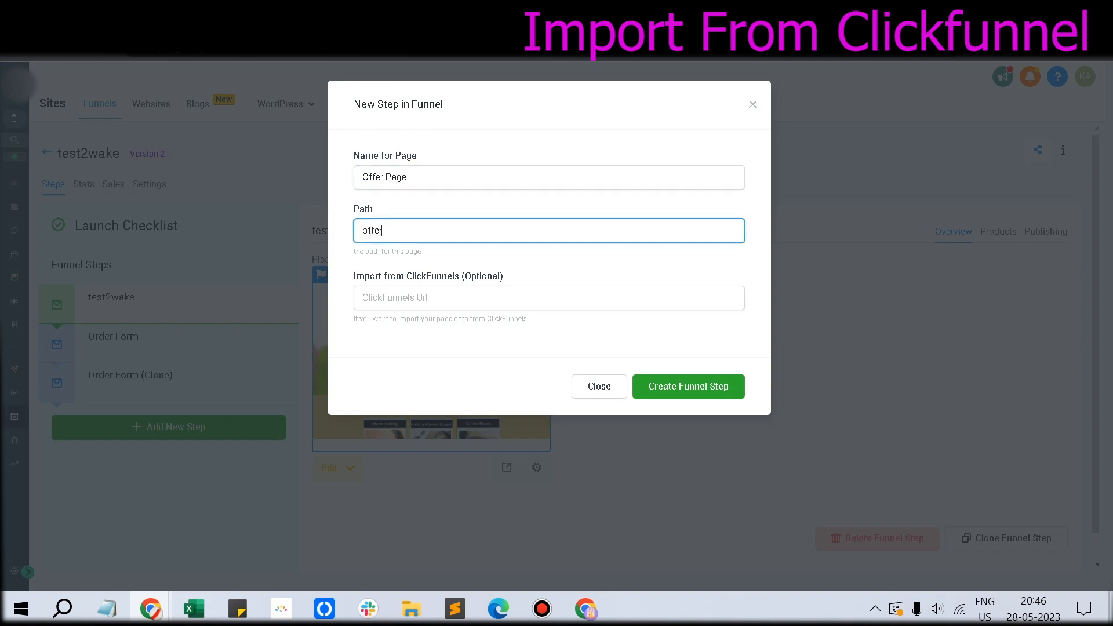
text(-page)
key(Tab)
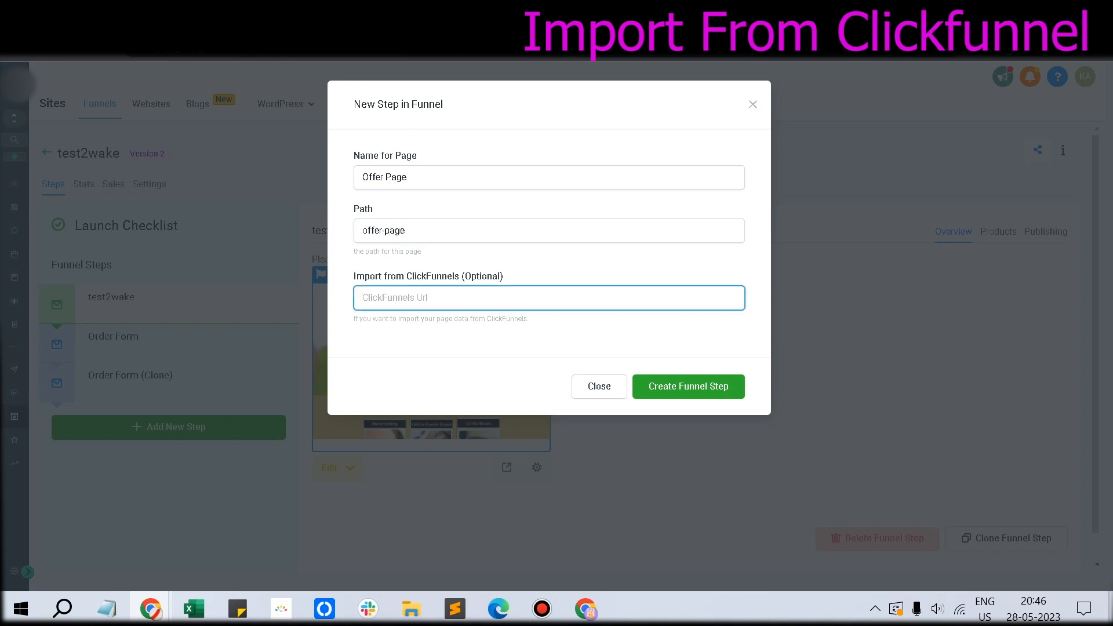
click(585, 609)
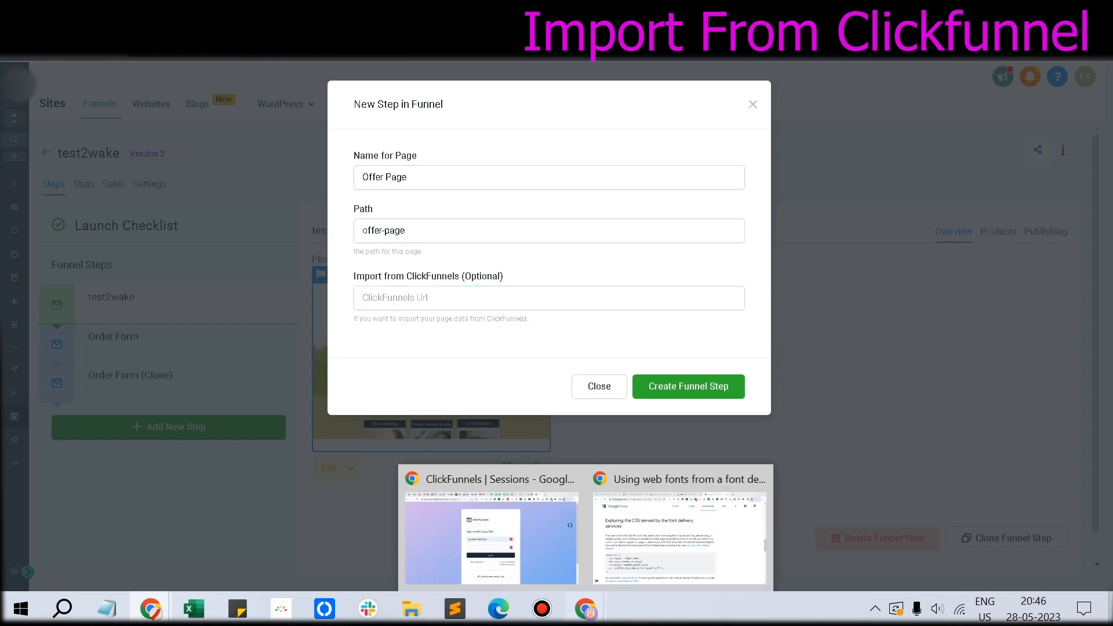
click(679, 536)
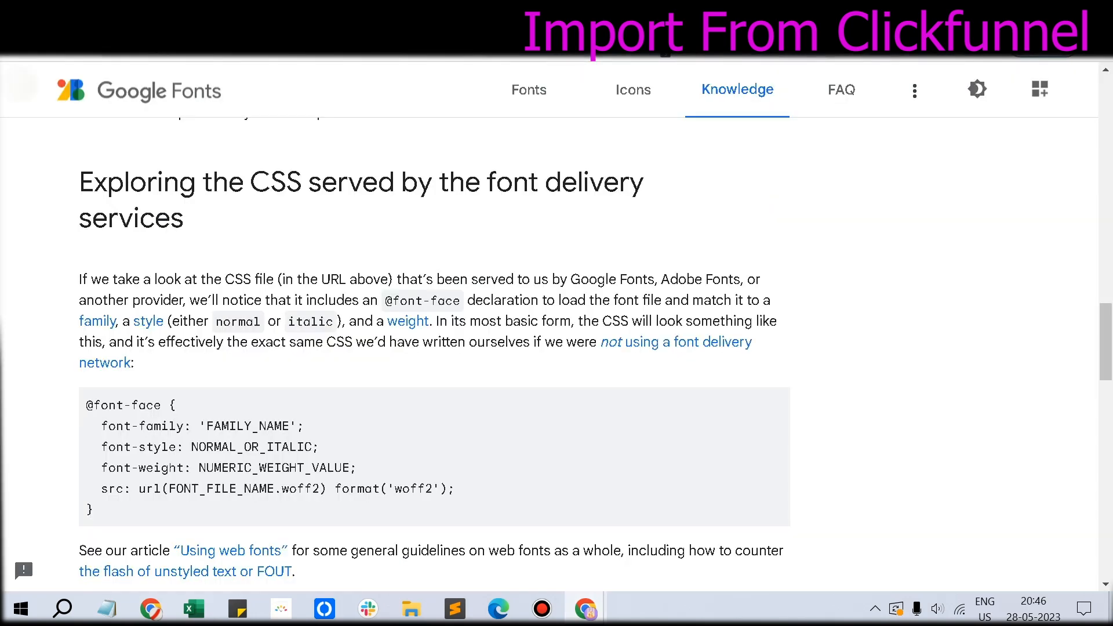
click(626, 10)
click(696, 11)
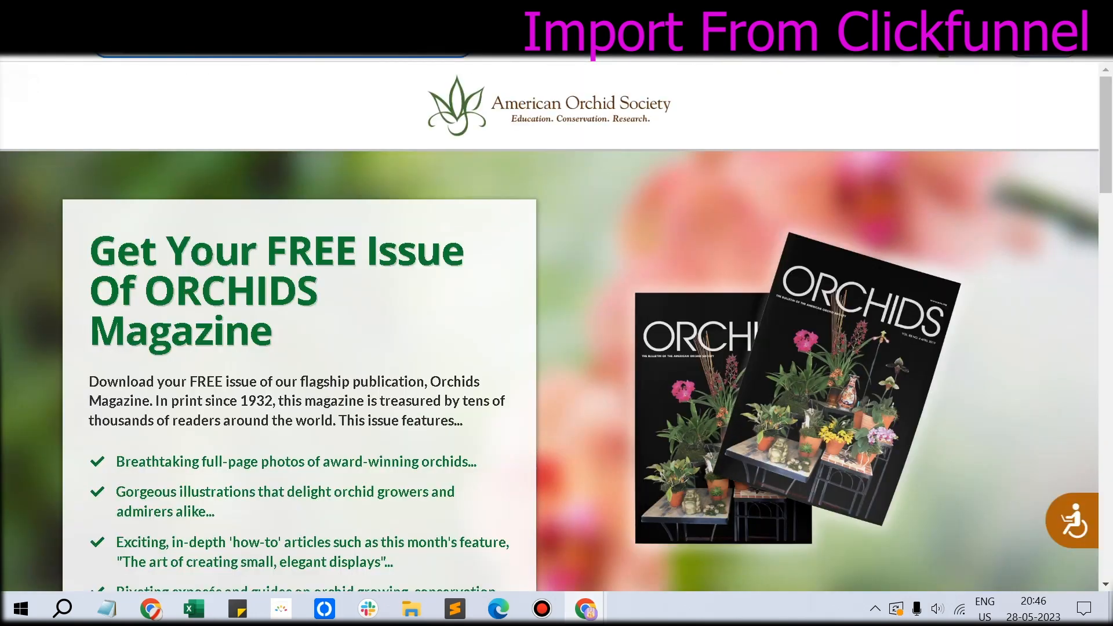
click(151, 609)
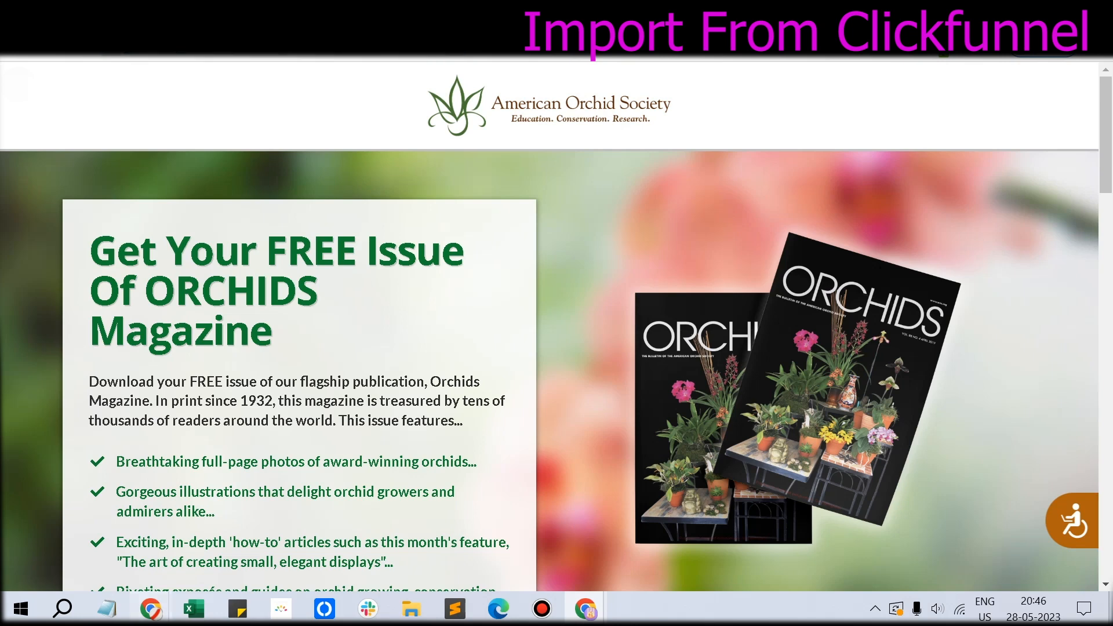
click(281, 537)
click(549, 298)
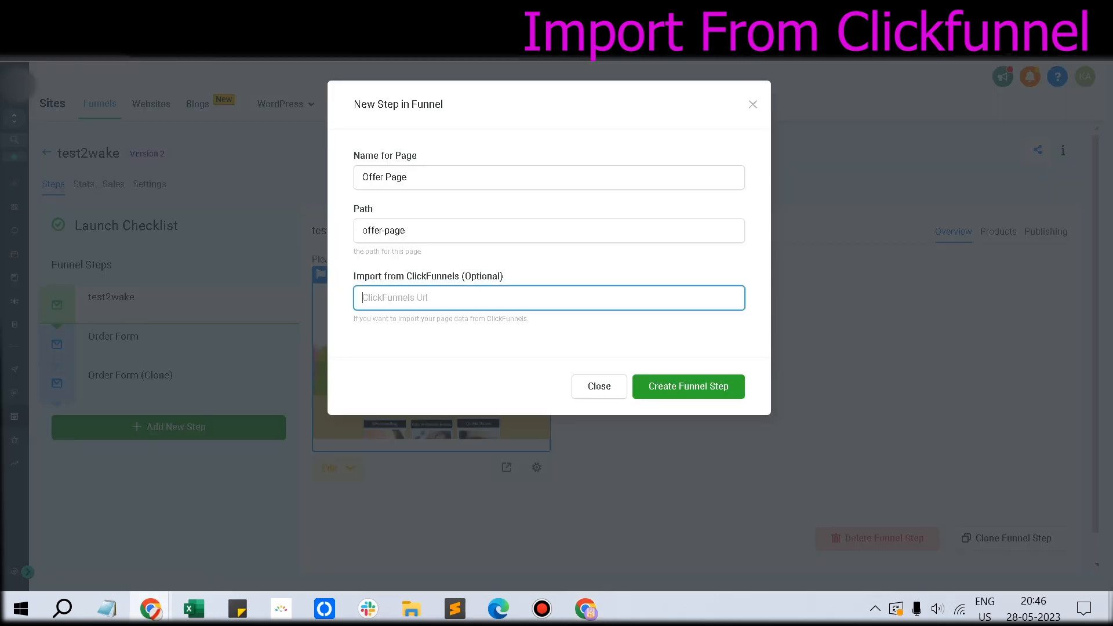
text(https://go.aos.org/freeissue-201904)
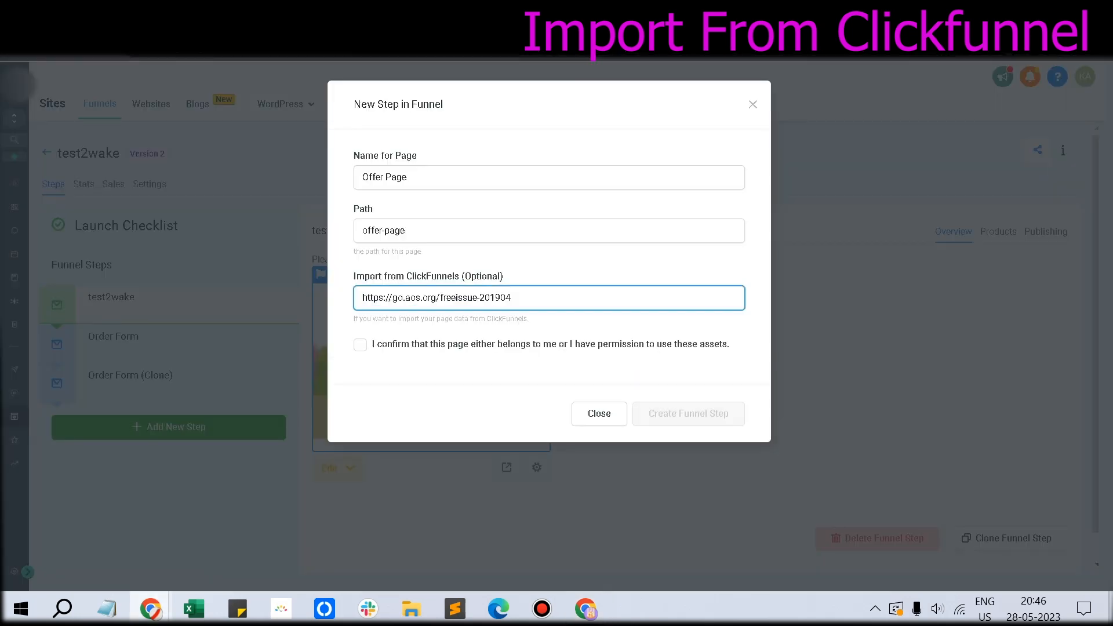
Confirm ownership or permission to use the page's assets and create the funnel step.
click(360, 345)
drag(373, 344, 729, 345)
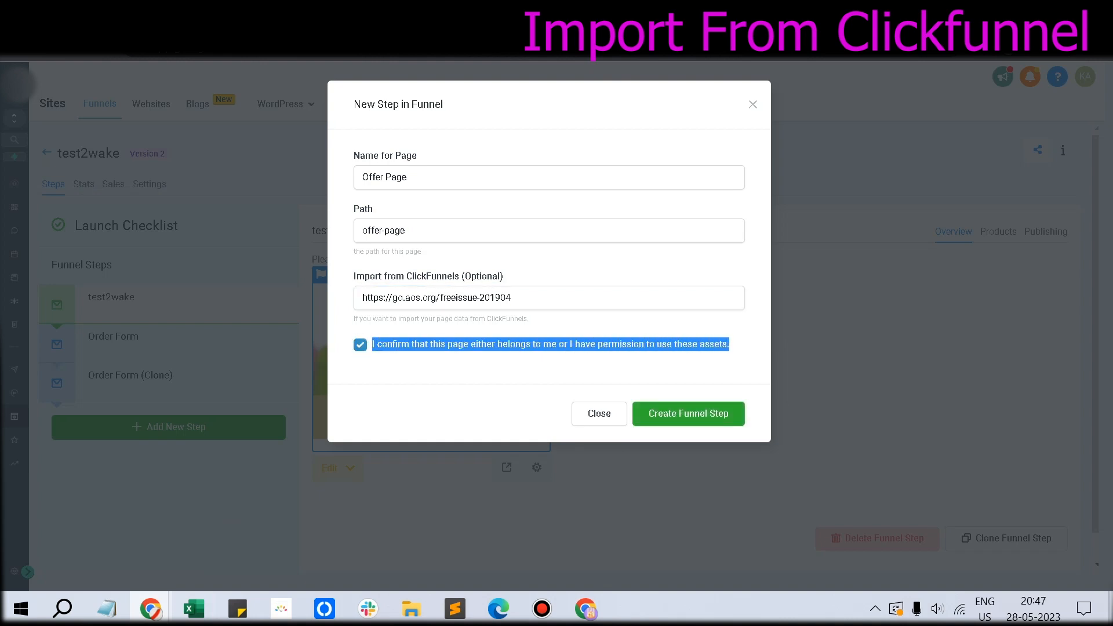
click(689, 414)
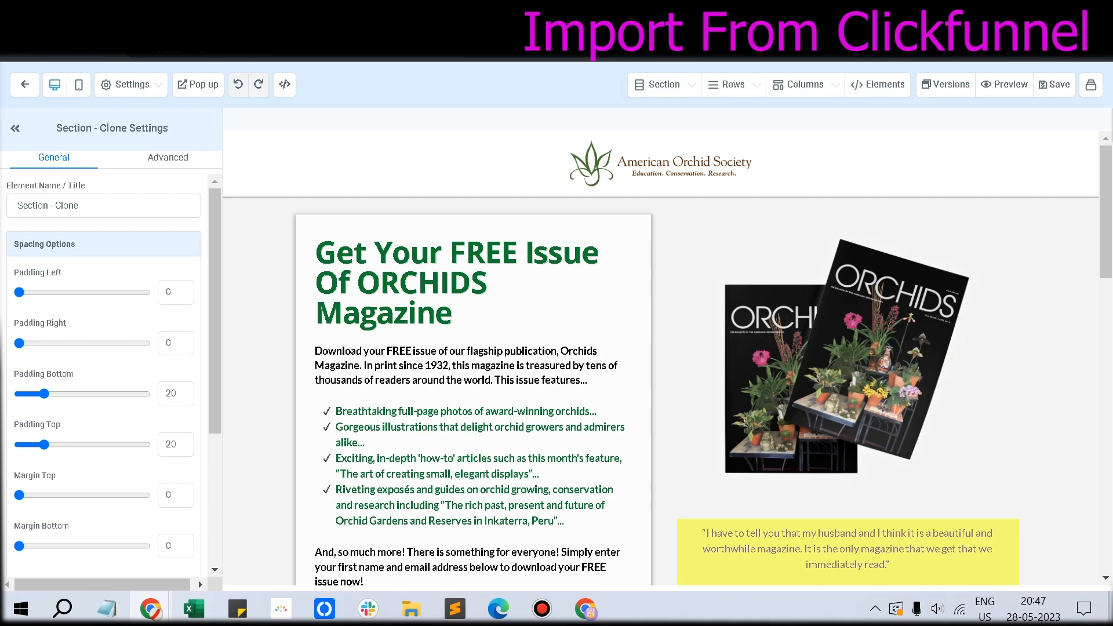
Review the imported orchid magazine page in the page builder and in its preview, comparing it with the original page.
mouse_move(586, 609)
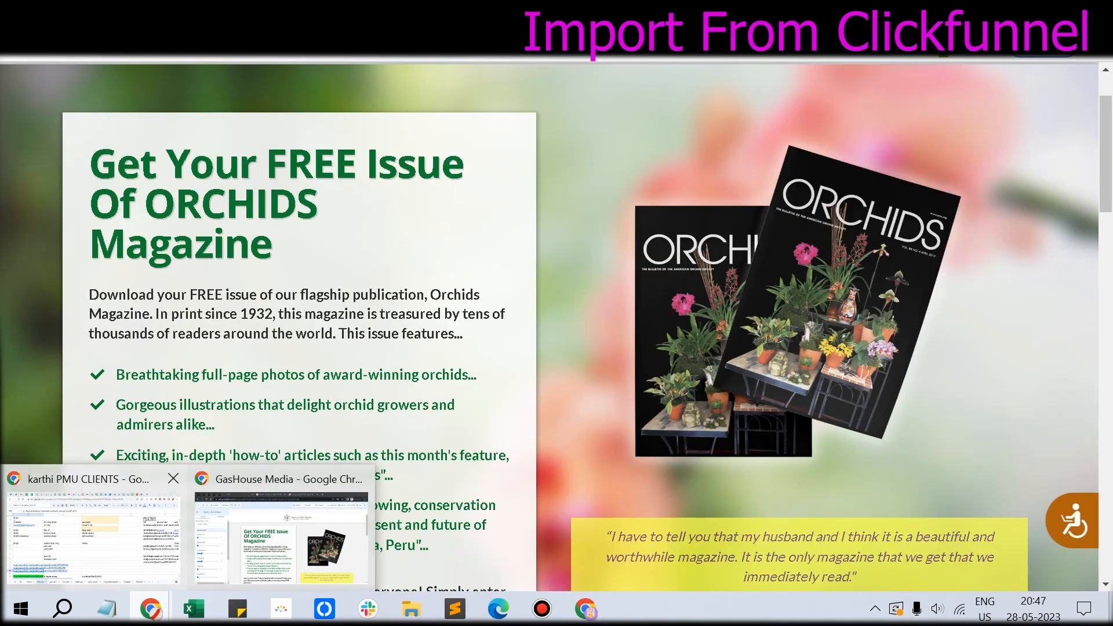
scroll(661, 368, down, 16)
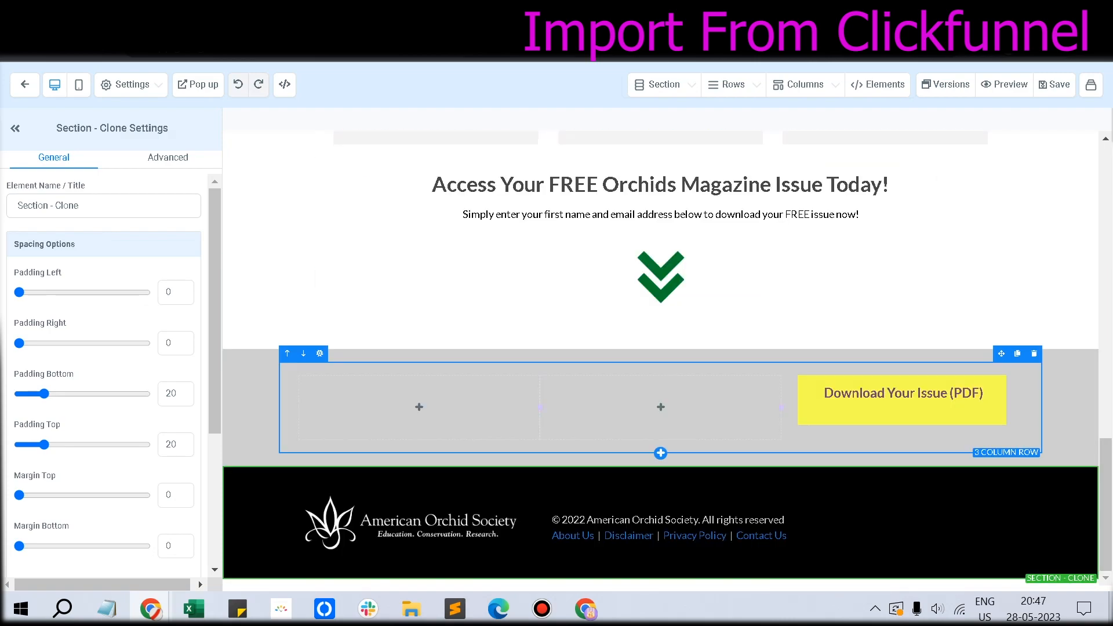
scroll(661, 368, up, 7)
scroll(661, 368, up, 10)
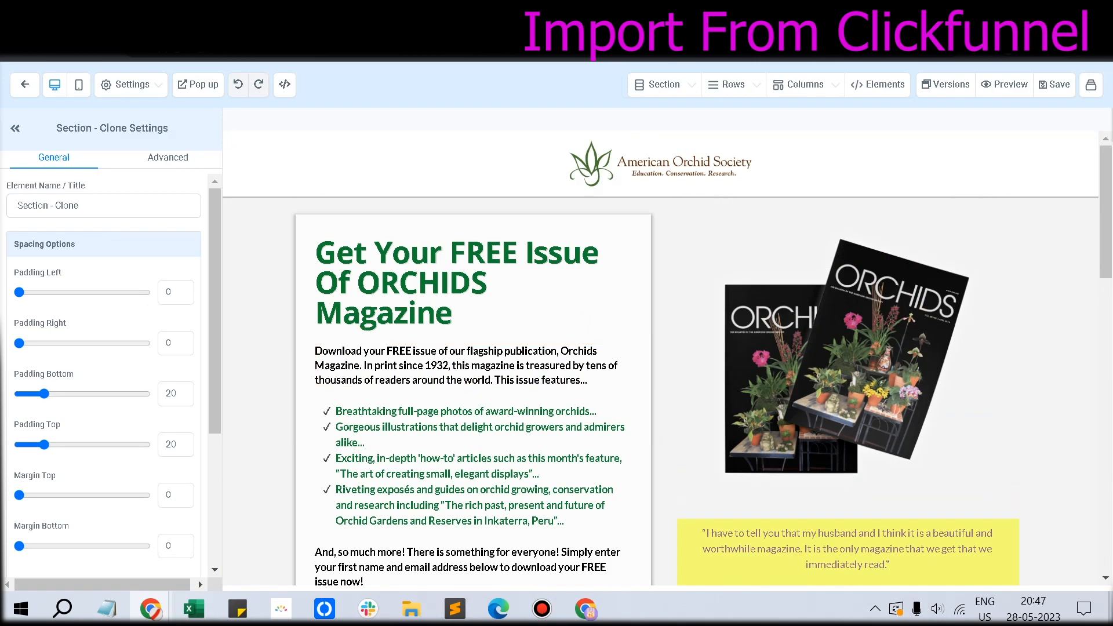
click(1004, 85)
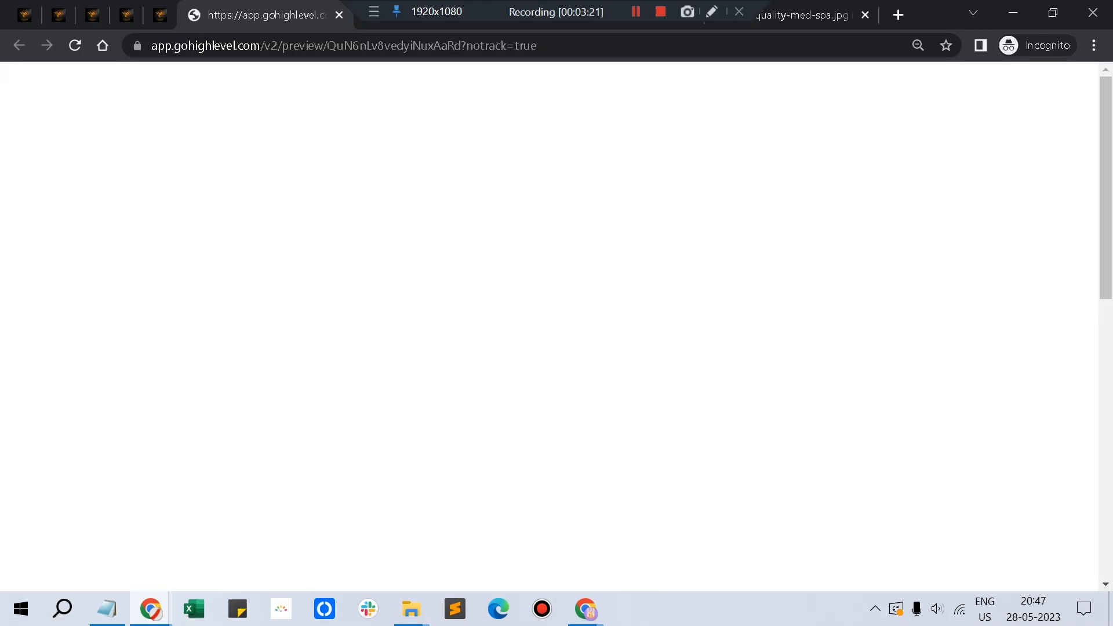
scroll(556, 325, down, 8)
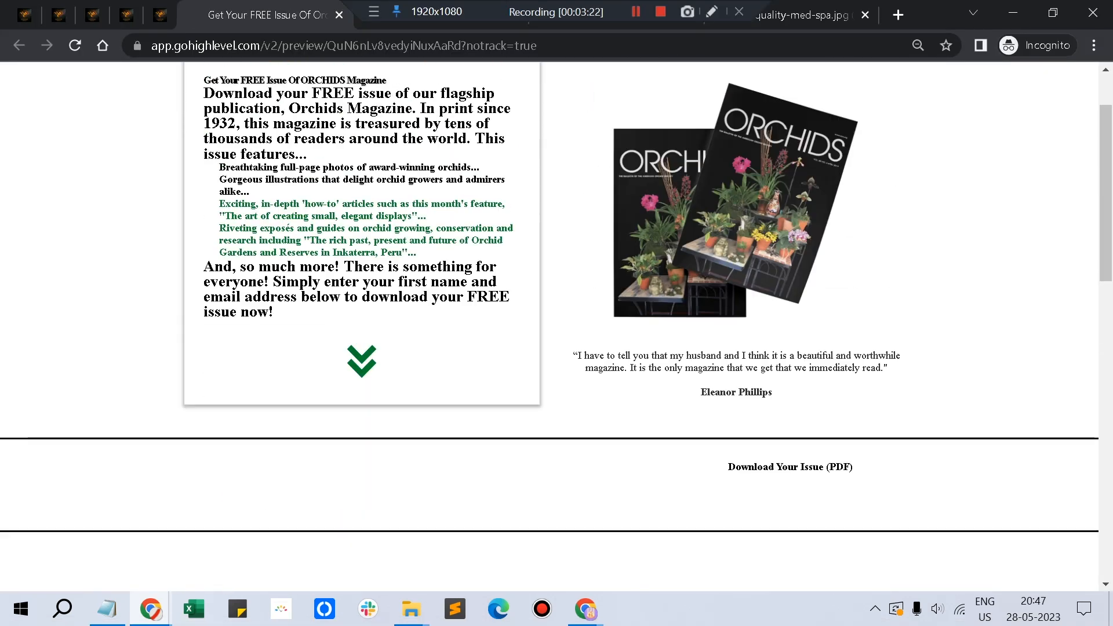
scroll(556, 324, down, 7)
scroll(556, 324, up, 12)
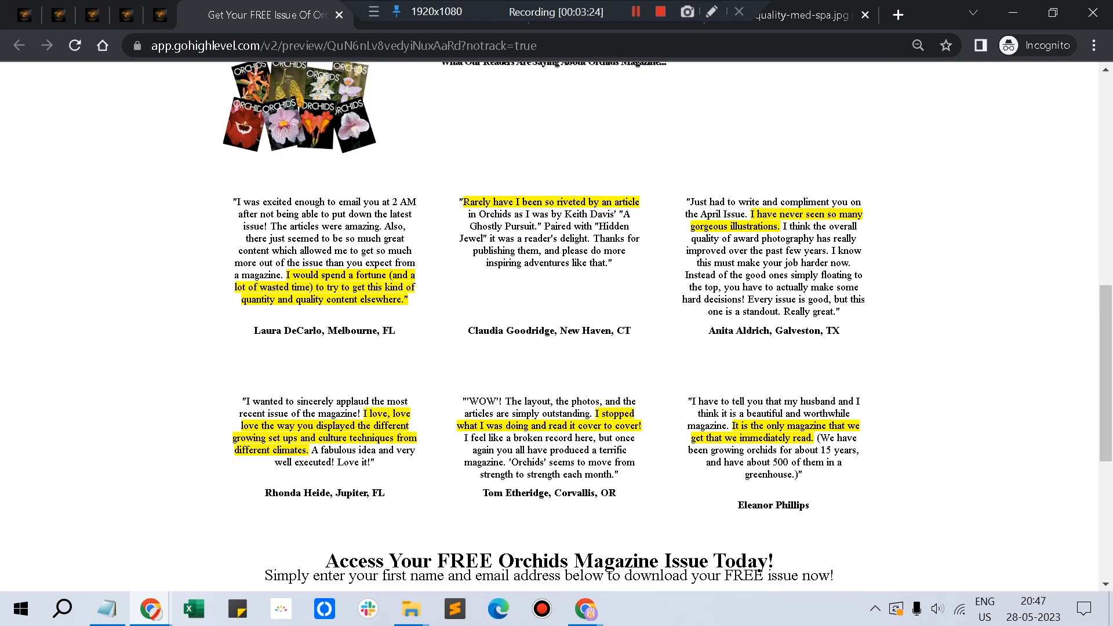
scroll(556, 325, up, 2)
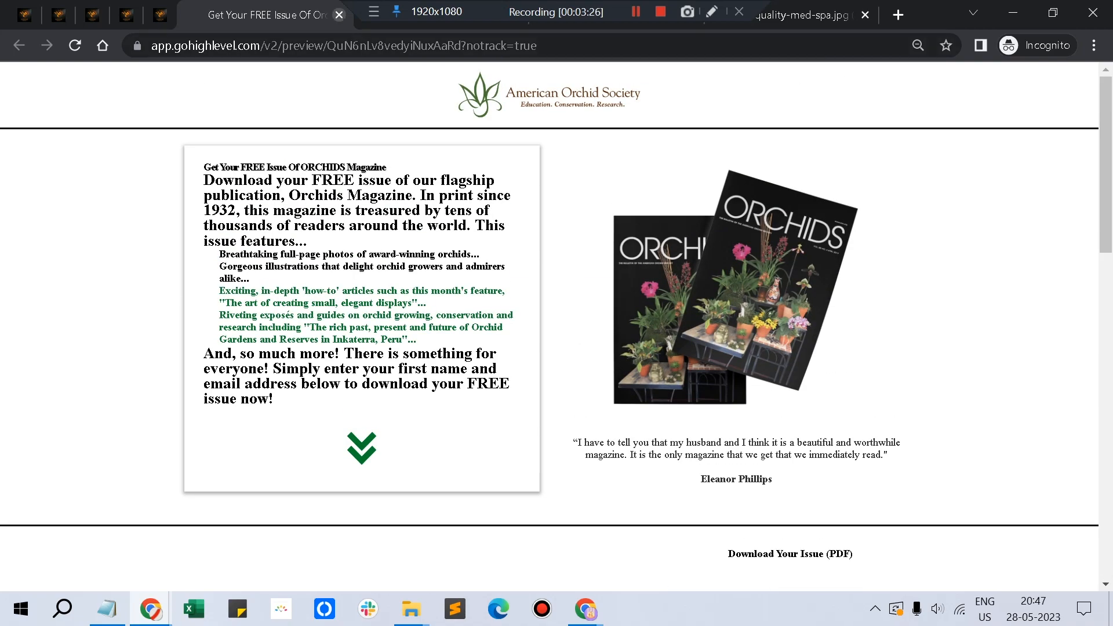
click(339, 14)
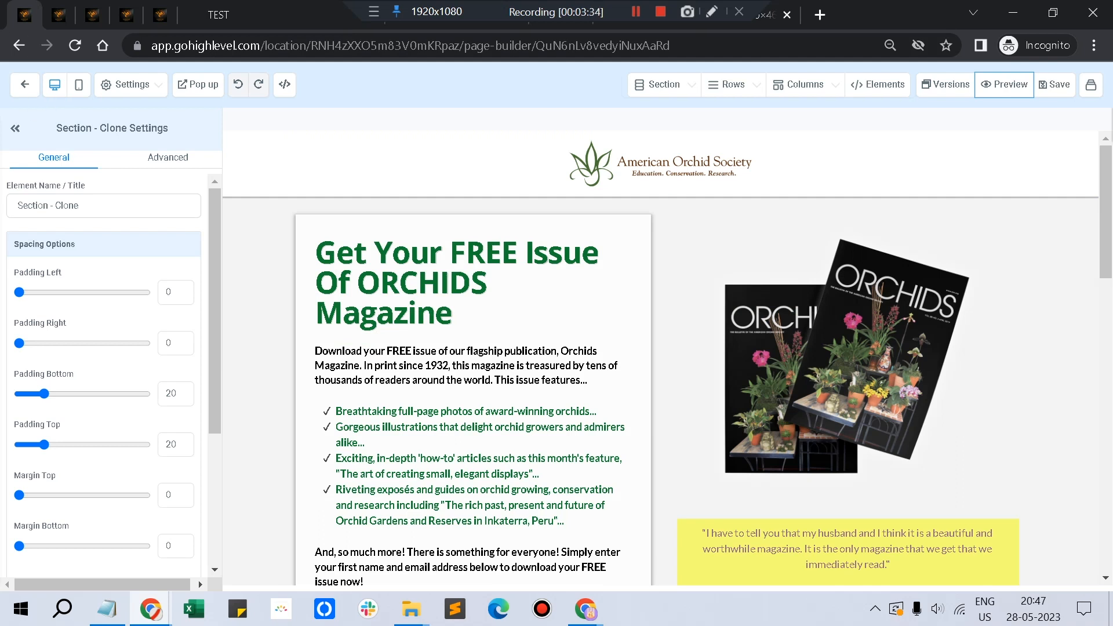
Examine the page settings options, the available elements and the funnel page list in the builder of the makeup voucher page.
click(59, 15)
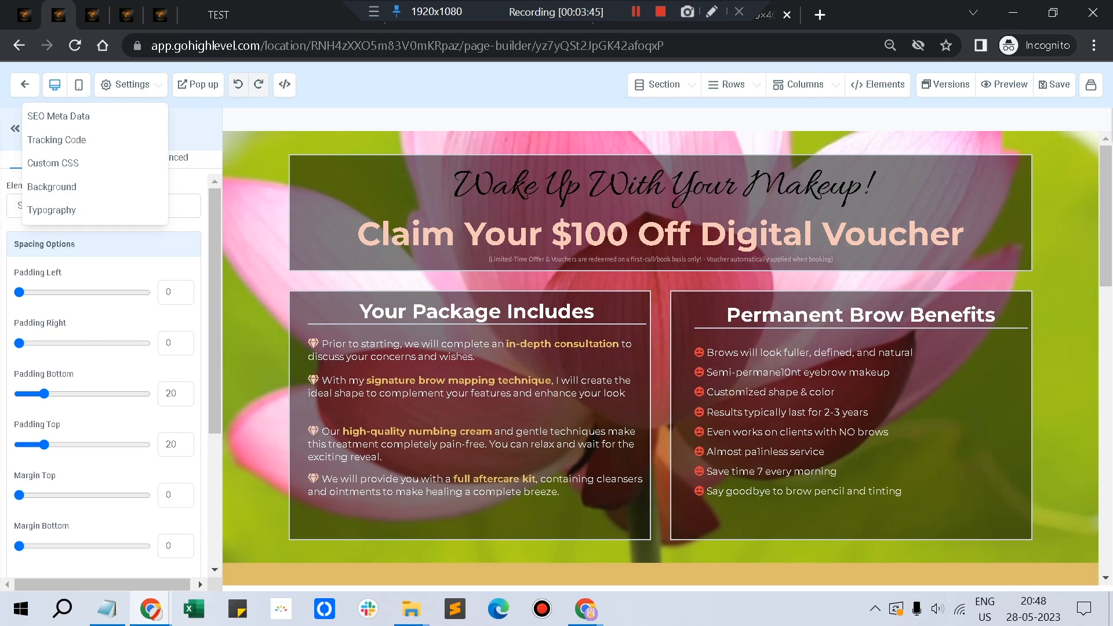
click(52, 187)
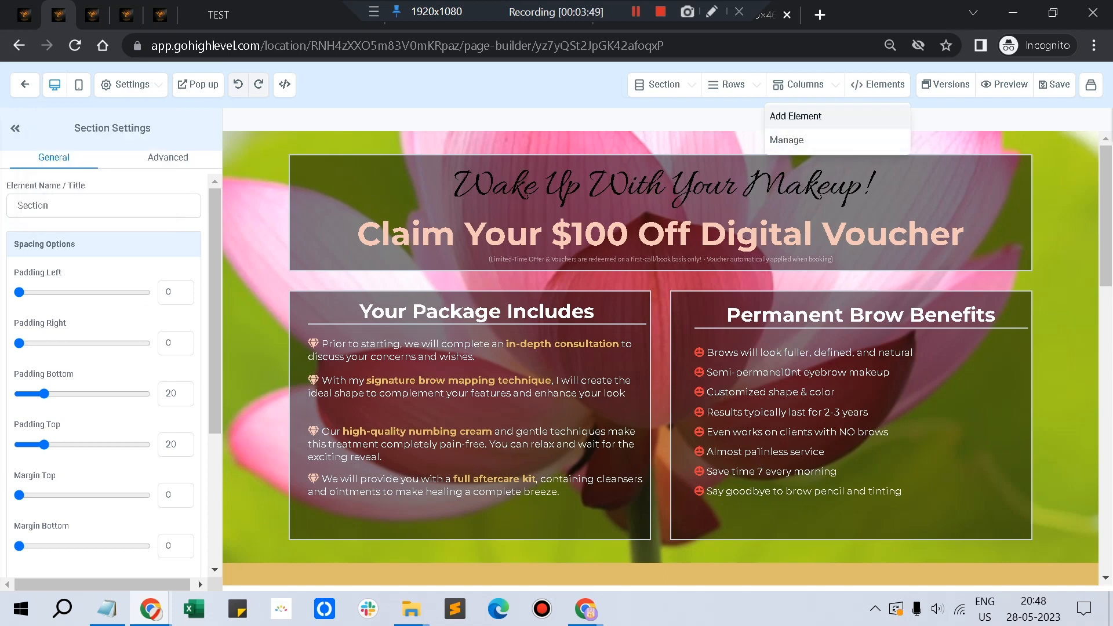
click(796, 116)
scroll(920, 348, down, 5)
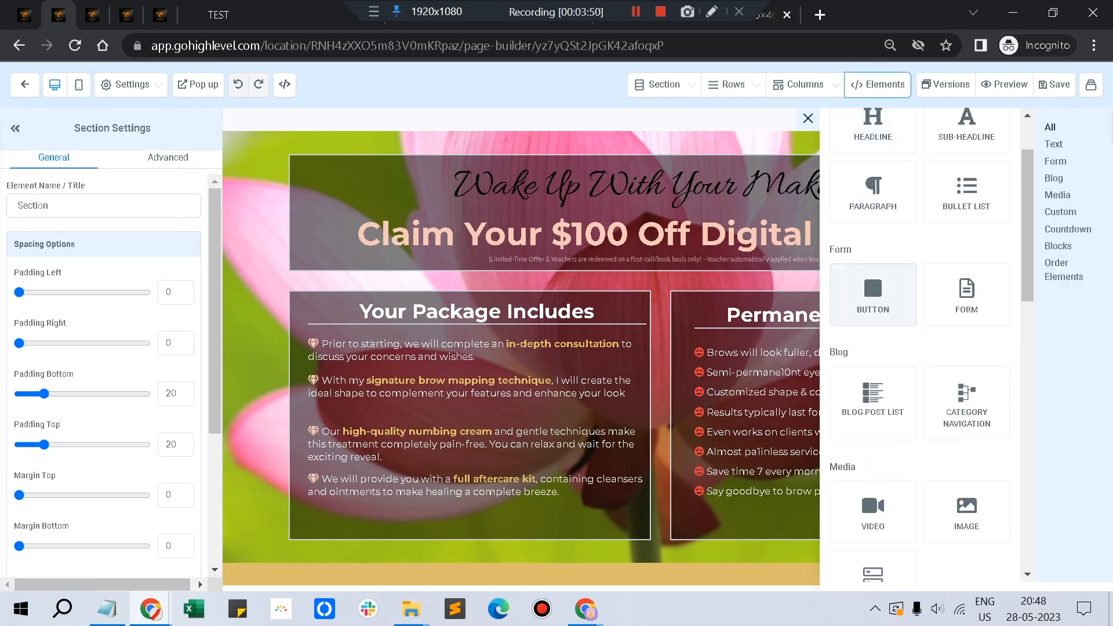
scroll(921, 348, down, 2)
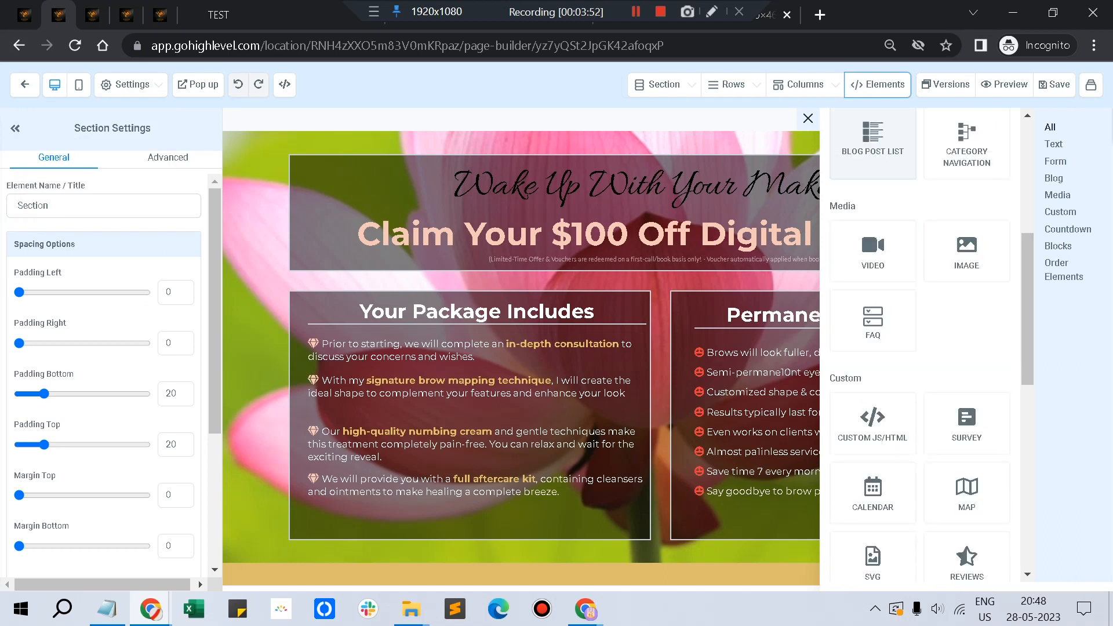
scroll(872, 249, down, 3)
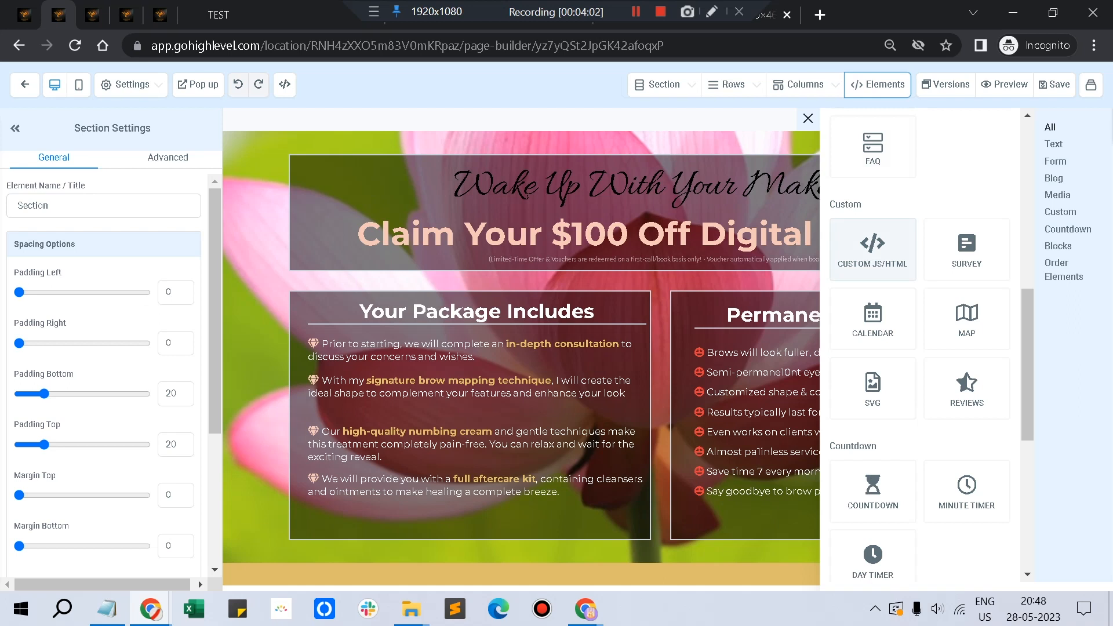
click(808, 118)
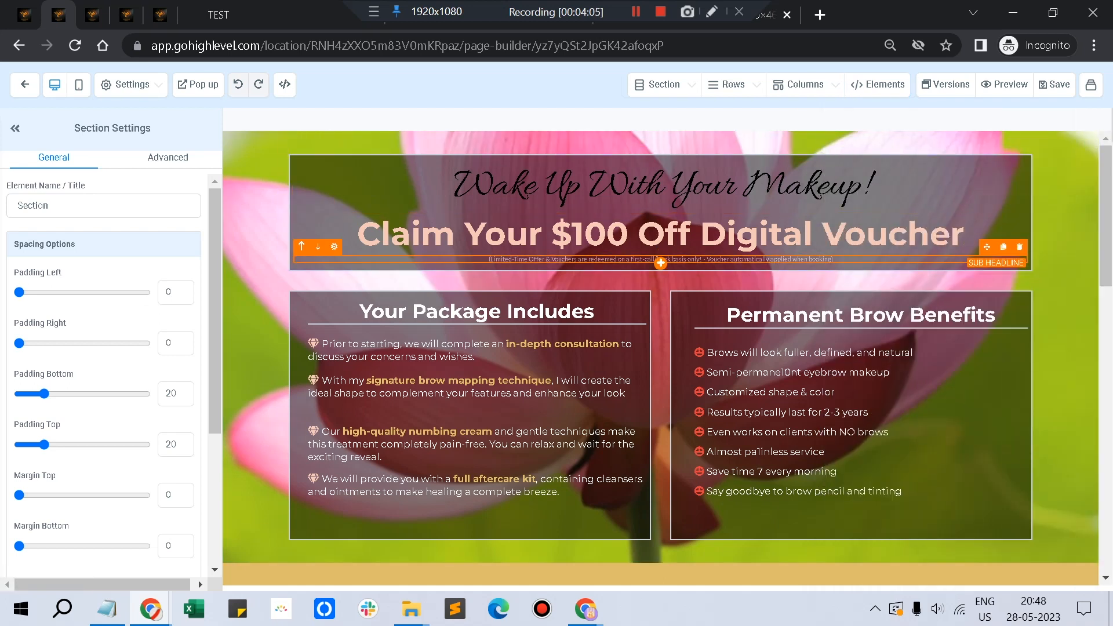
scroll(661, 348, down, 2)
scroll(661, 348, up, 2)
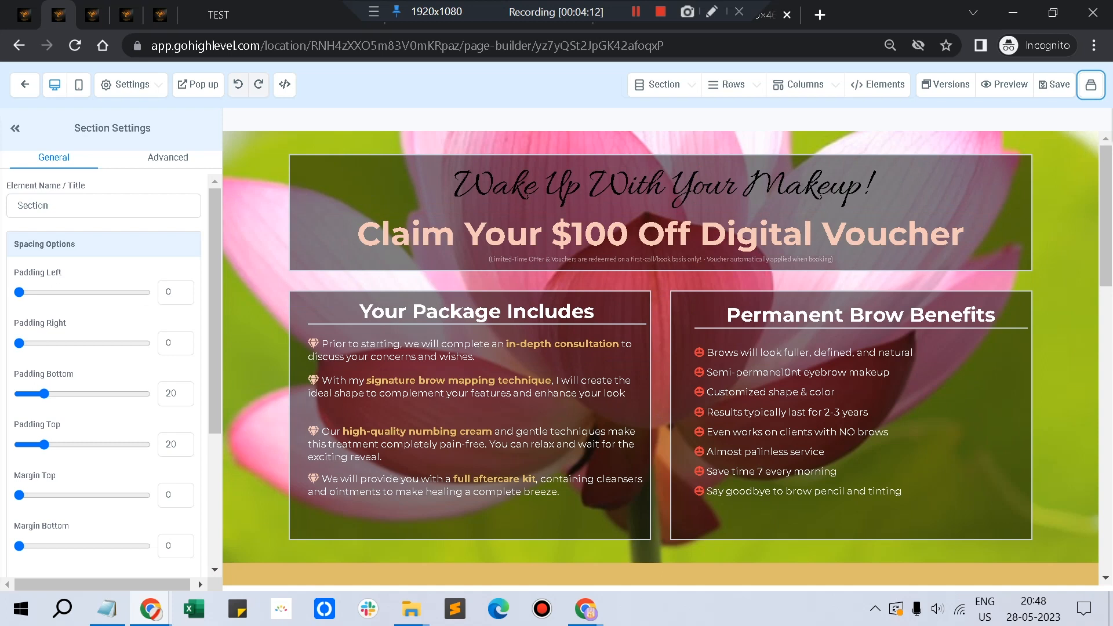
click(1091, 86)
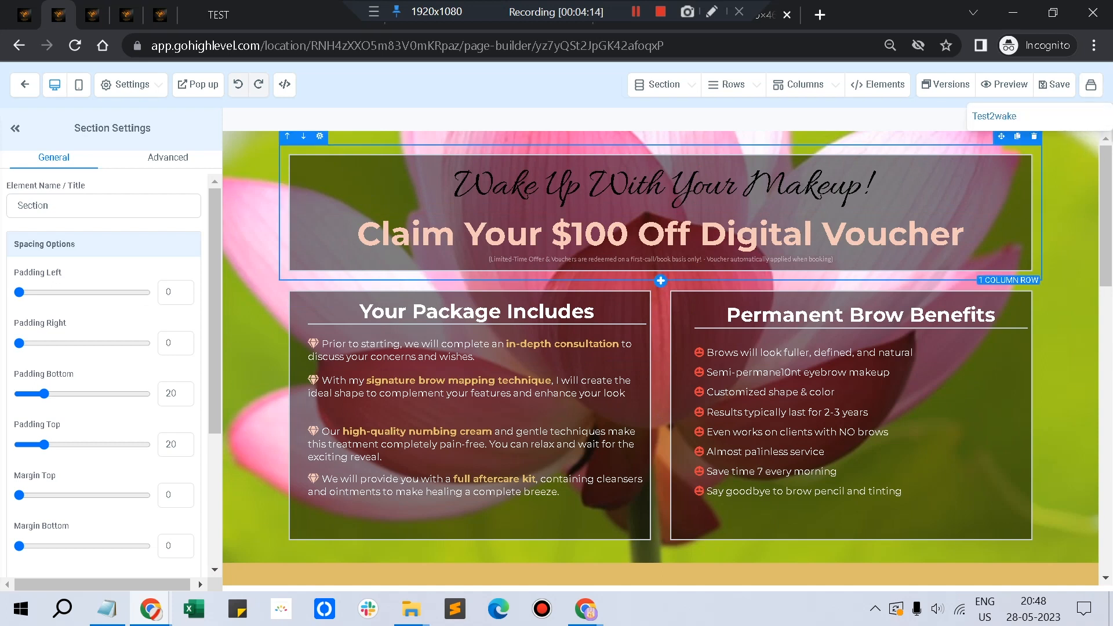
click(994, 116)
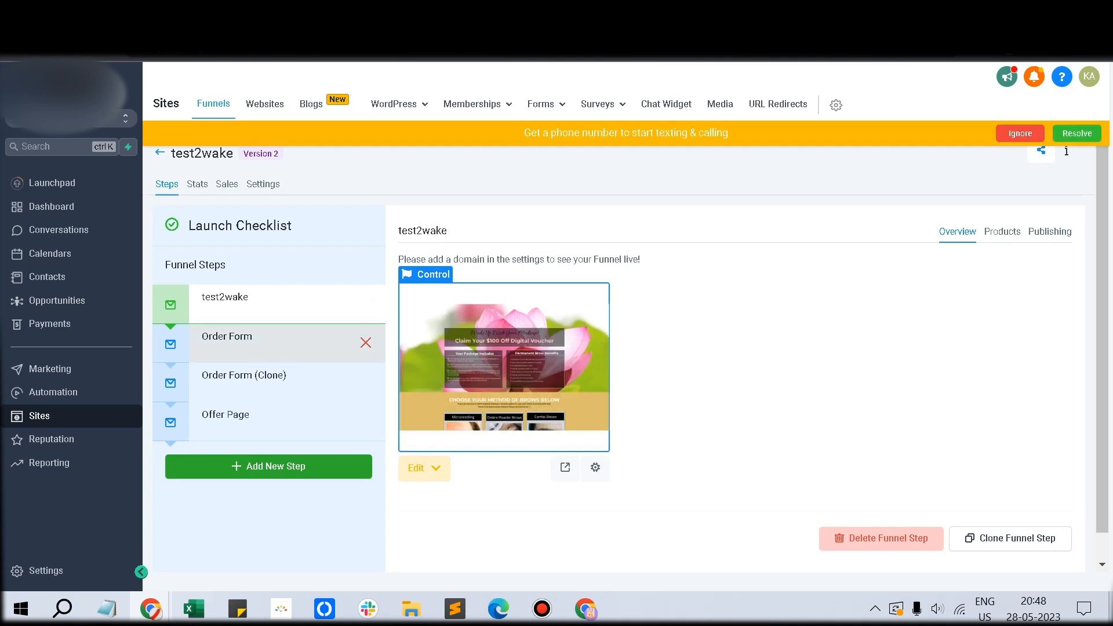
Open the funnel's Order Form step in the page builder and delete its global header.
click(249, 341)
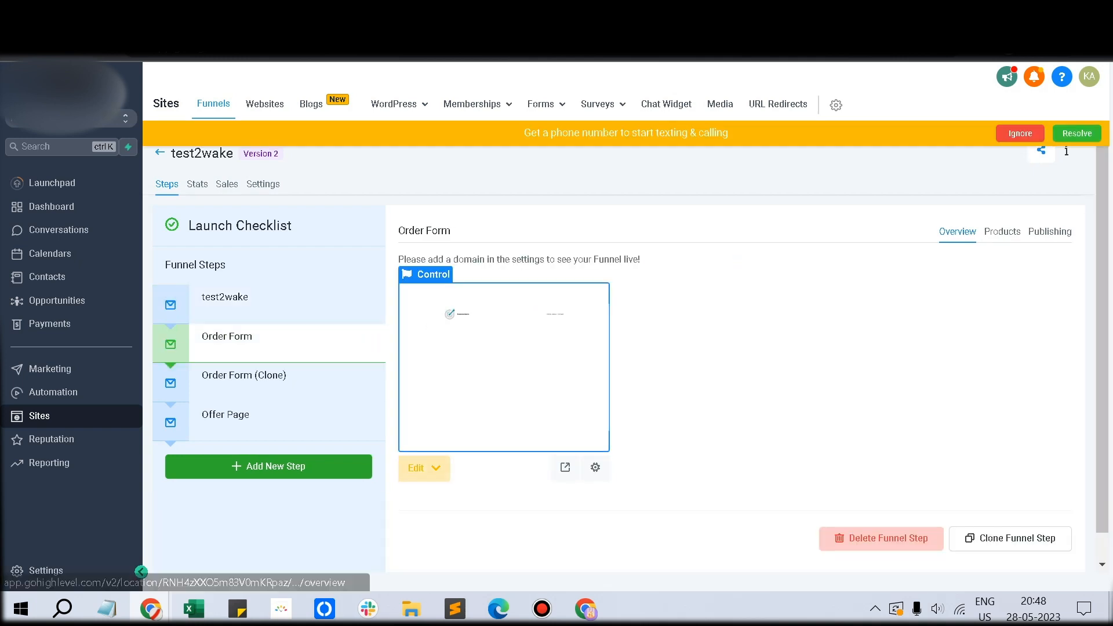
click(425, 470)
click(447, 503)
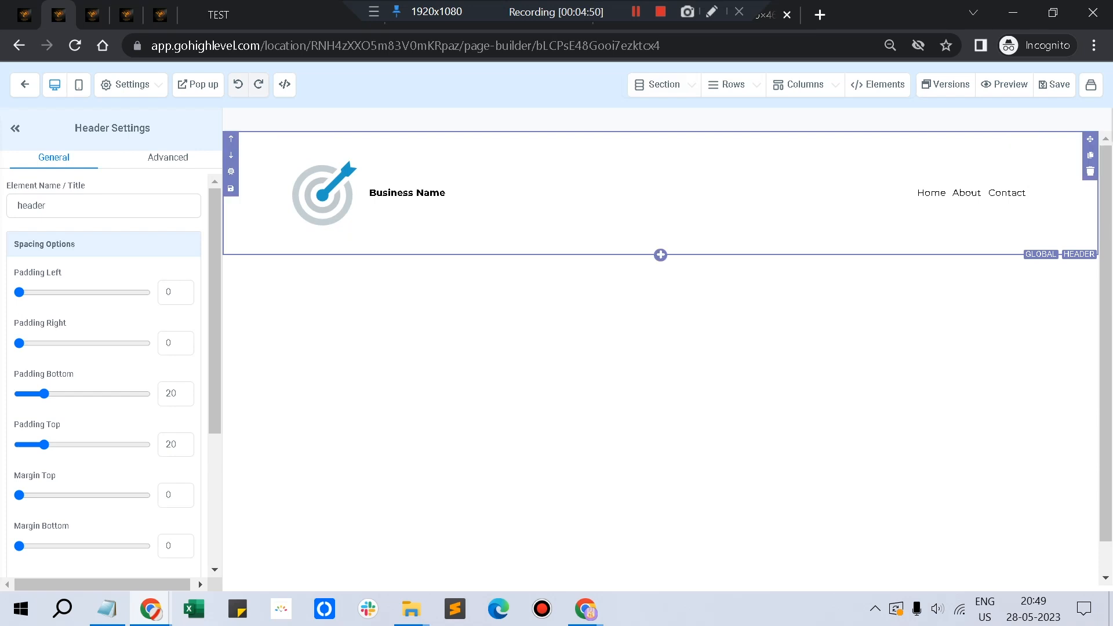
click(1091, 171)
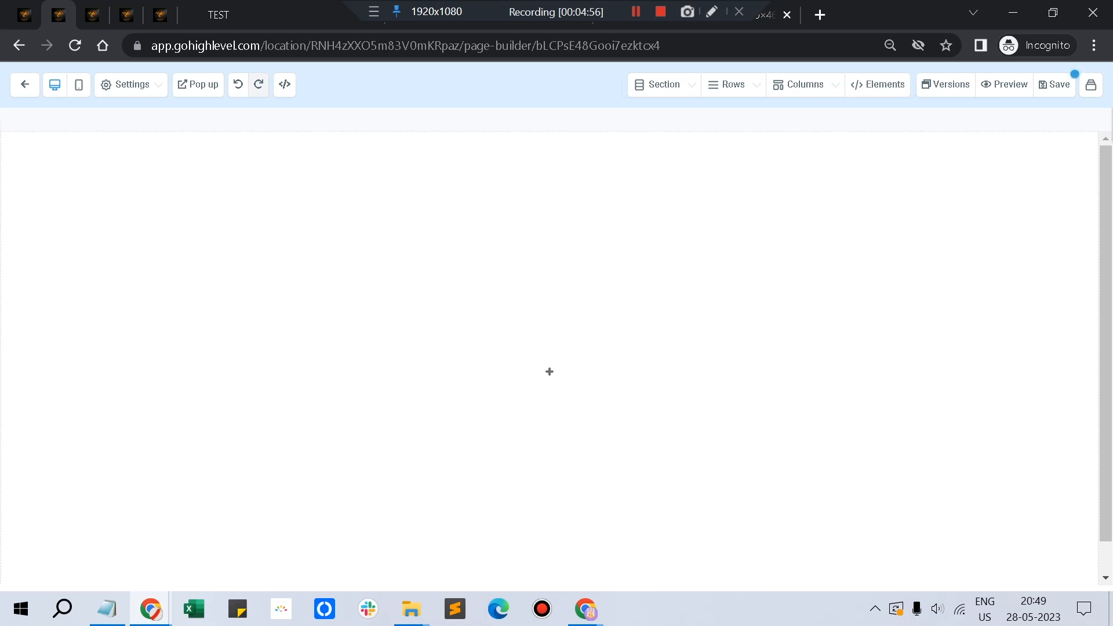
Add a full-width section containing a one-column row to the empty Order Form page.
click(665, 84)
click(585, 116)
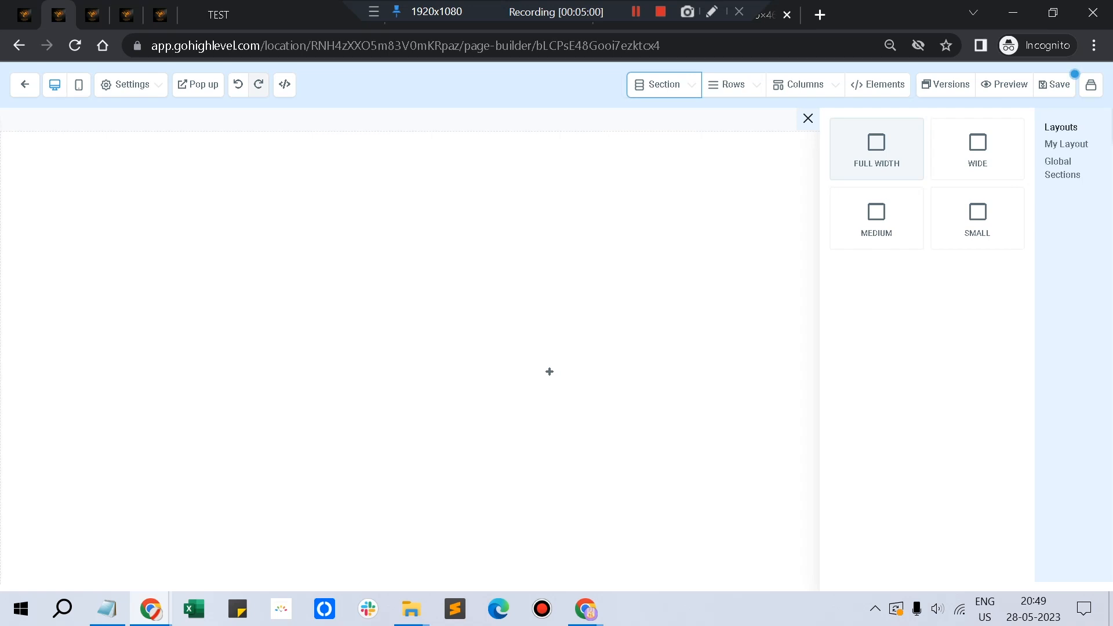
click(877, 149)
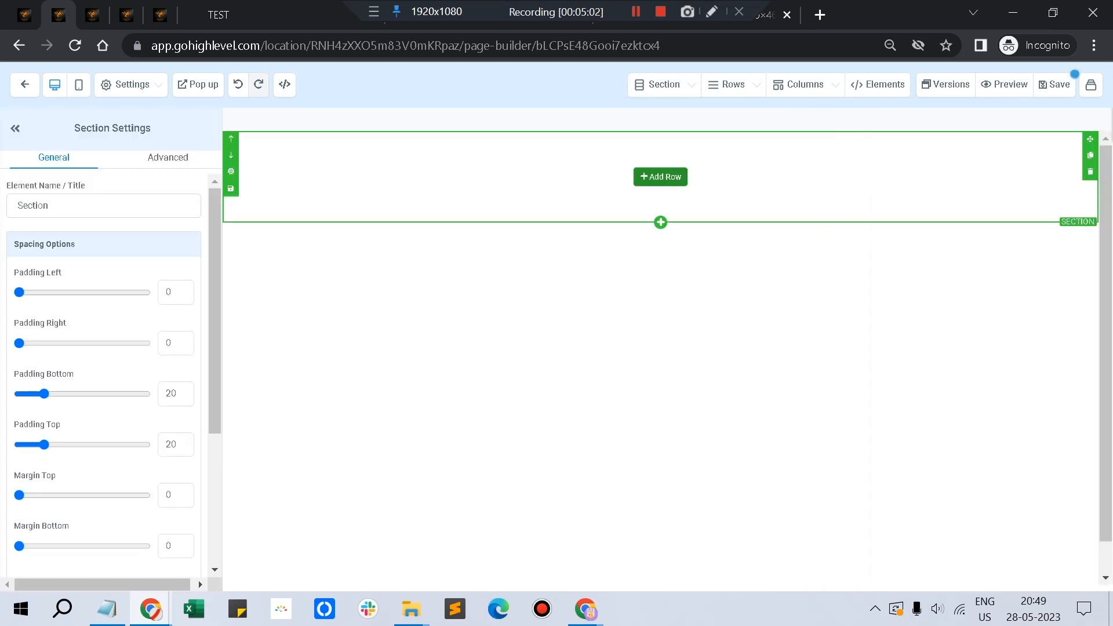
click(660, 177)
click(945, 183)
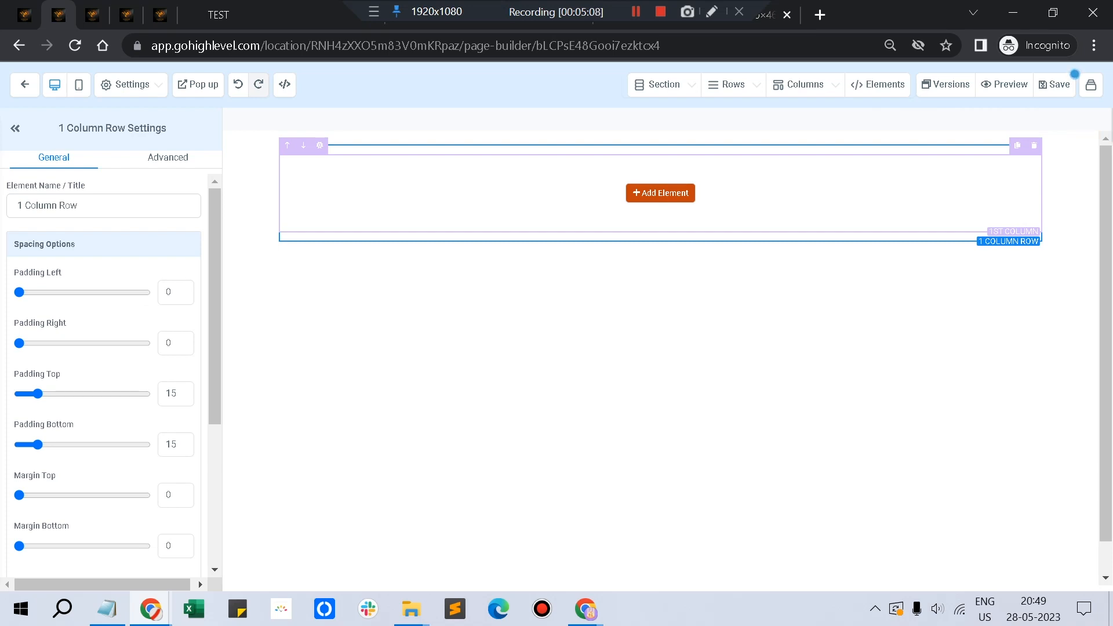
Add an image element to the empty column and use free_icon_1.svg from the media library as its picture.
click(661, 193)
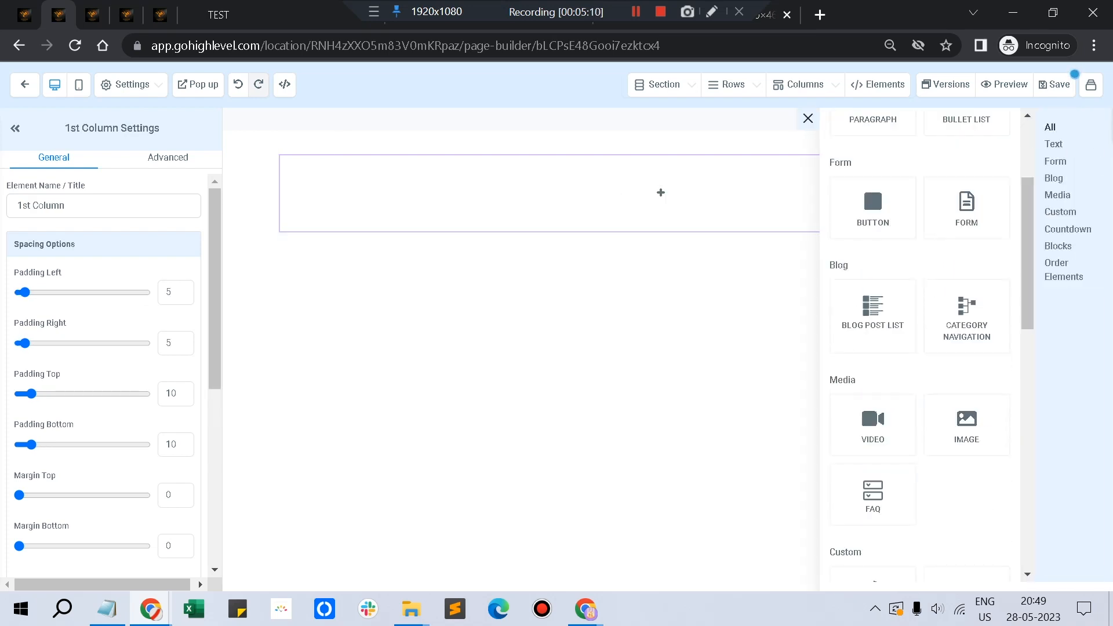
scroll(920, 348, down, 2)
click(967, 336)
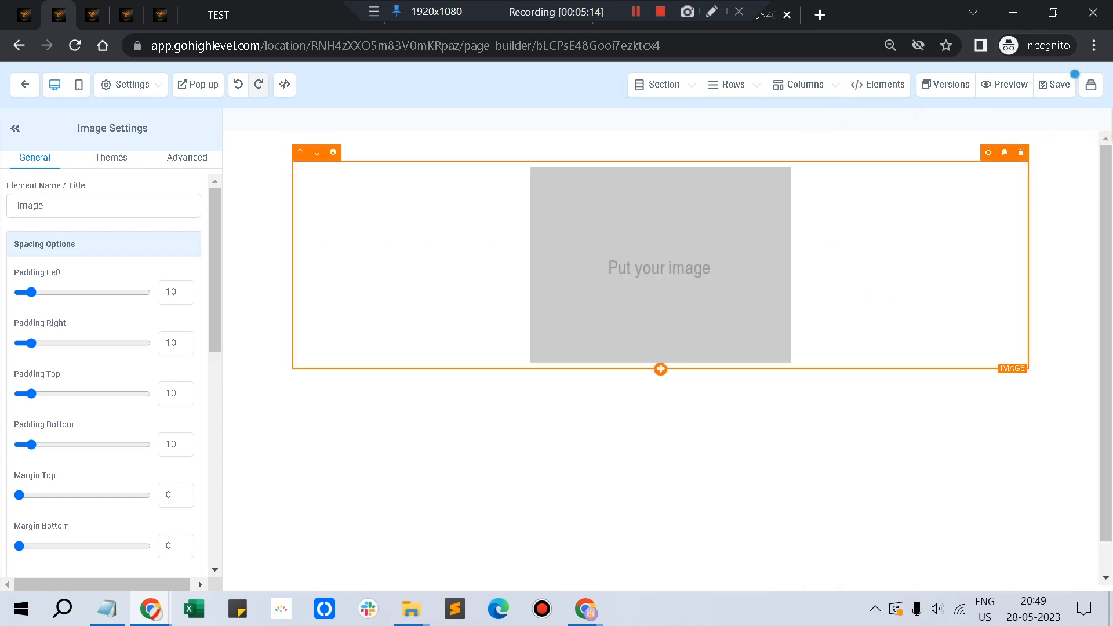
scroll(103, 377, down, 5)
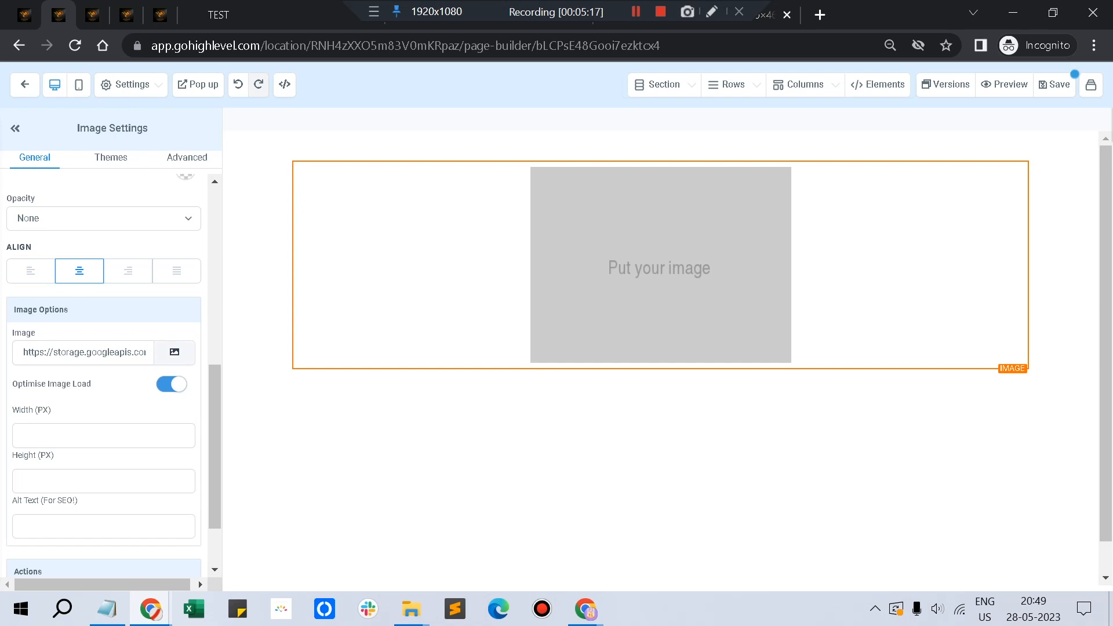
click(174, 352)
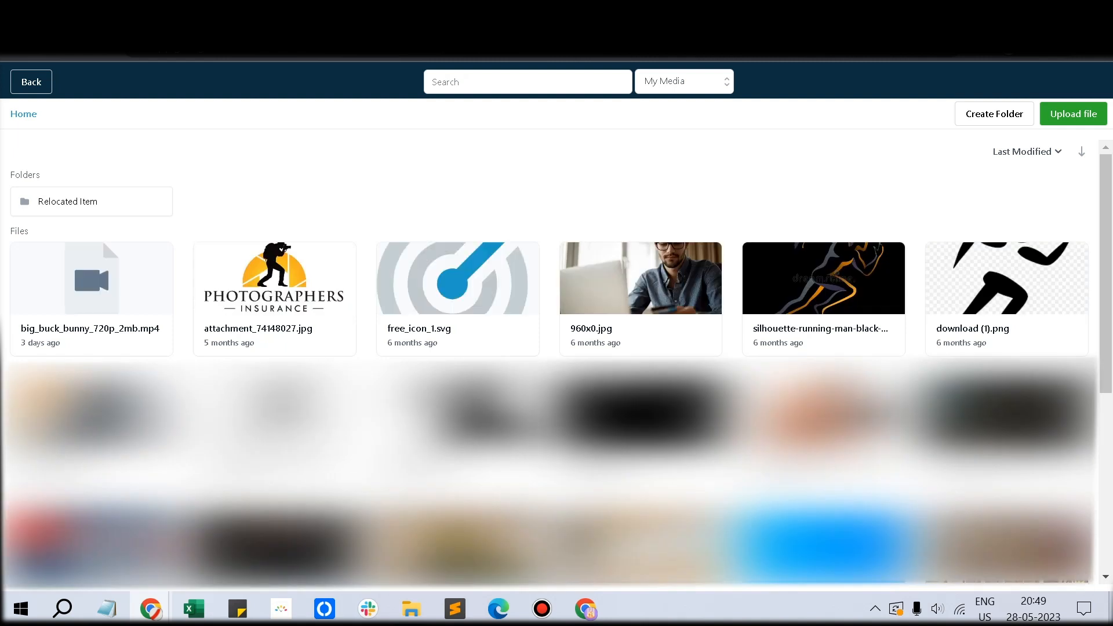
click(458, 299)
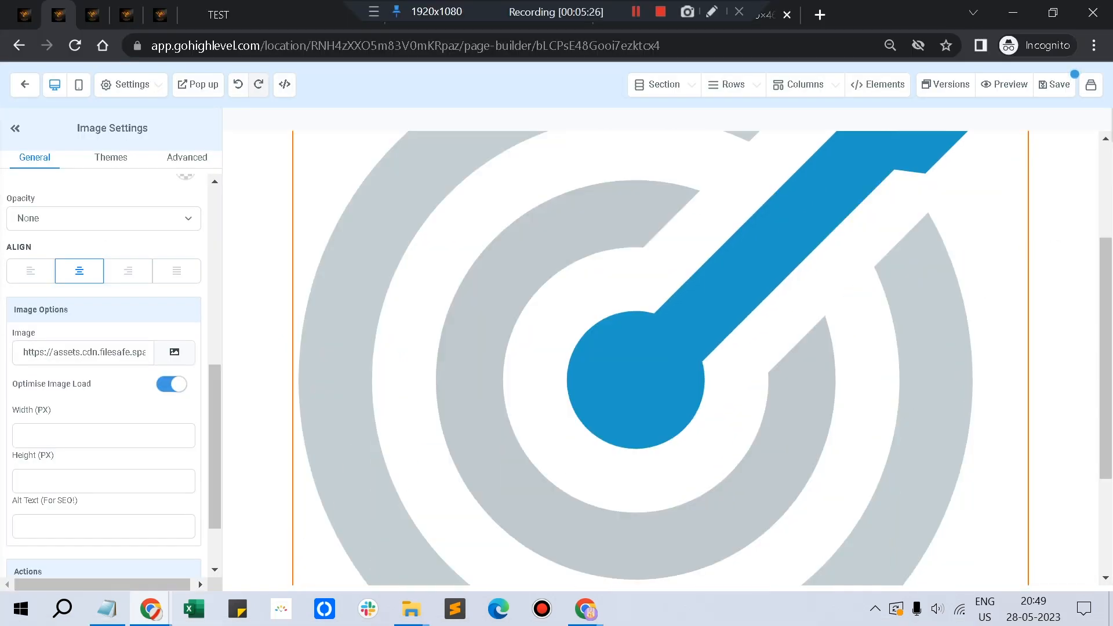
Set the target icon image's width to 200 px and its height to 150 px.
scroll(660, 358, down, 1)
click(103, 435)
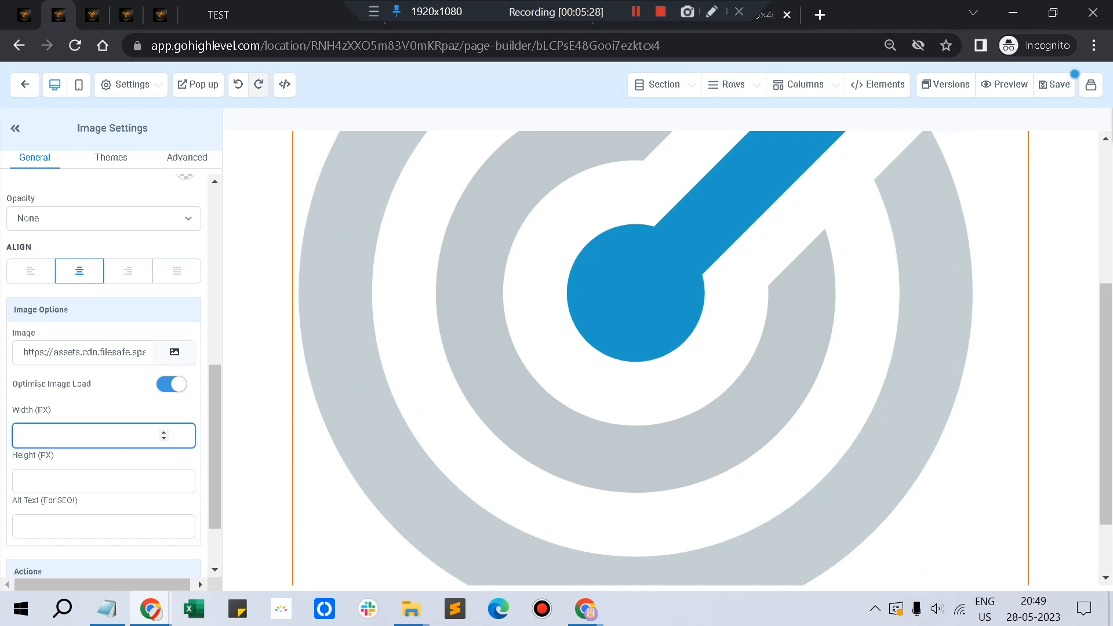
text(200)
key(Tab)
text(1)
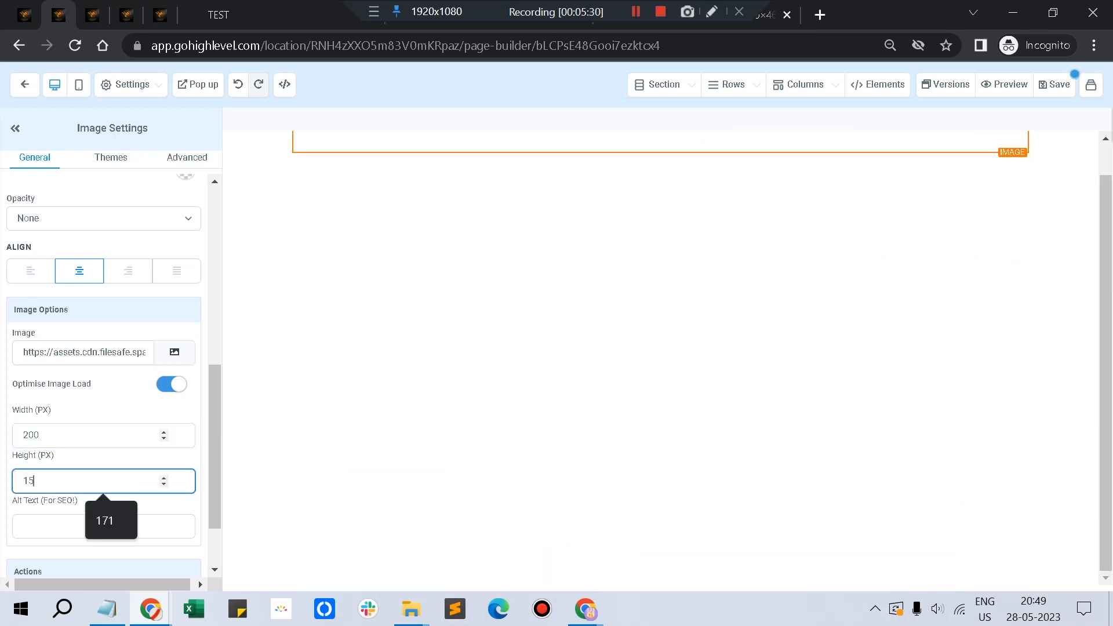
text(50)
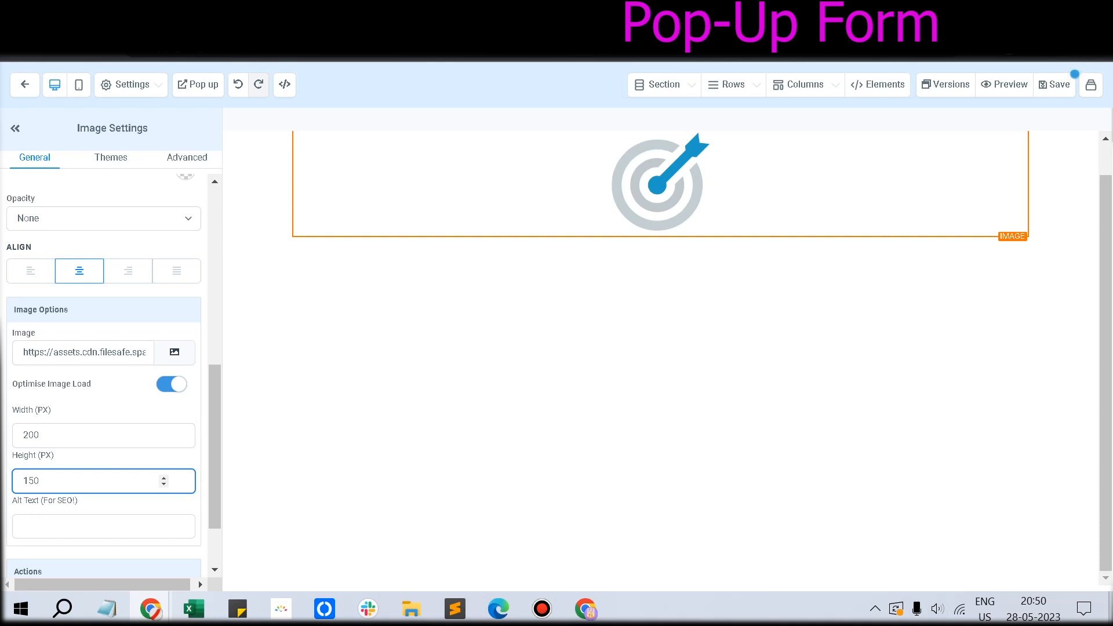
Set the target icon image's action to Open the Popup.
scroll(215, 447, down, 2)
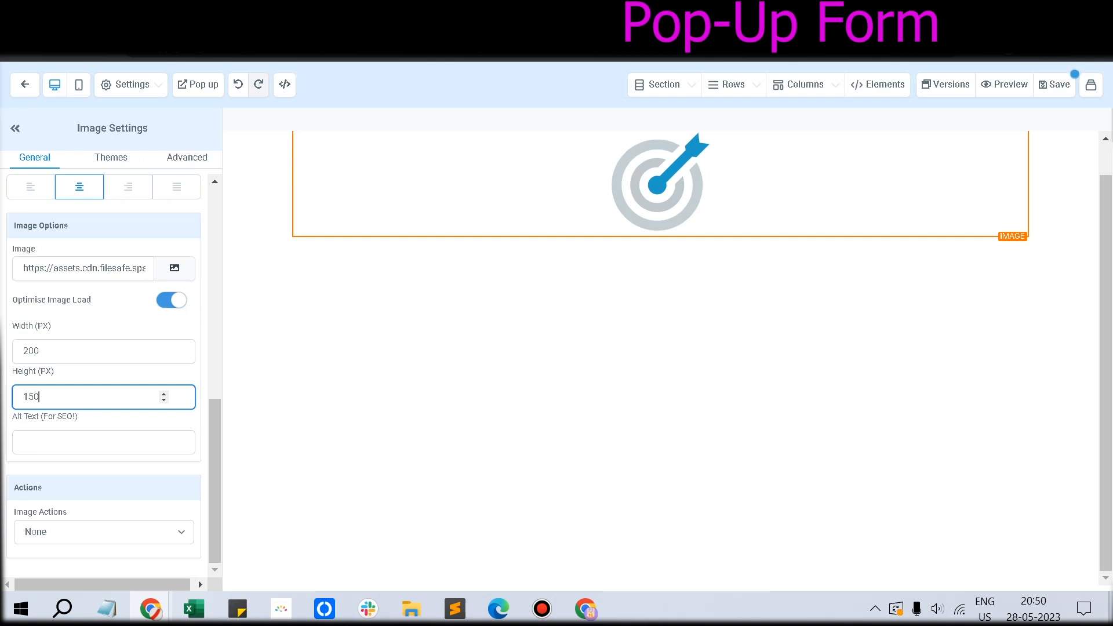
click(104, 532)
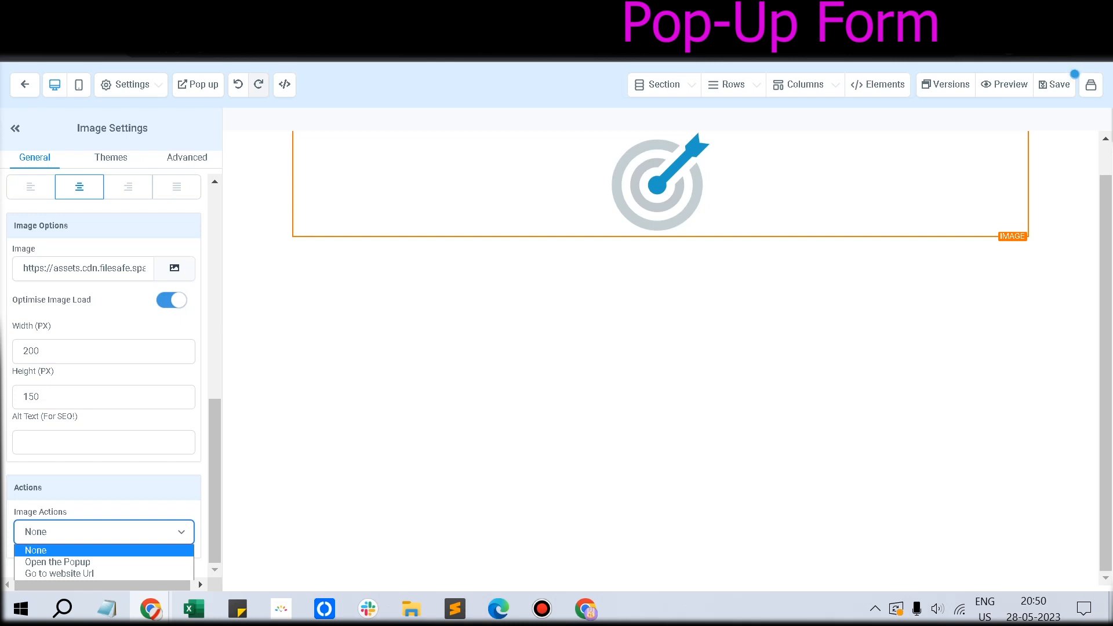
click(58, 562)
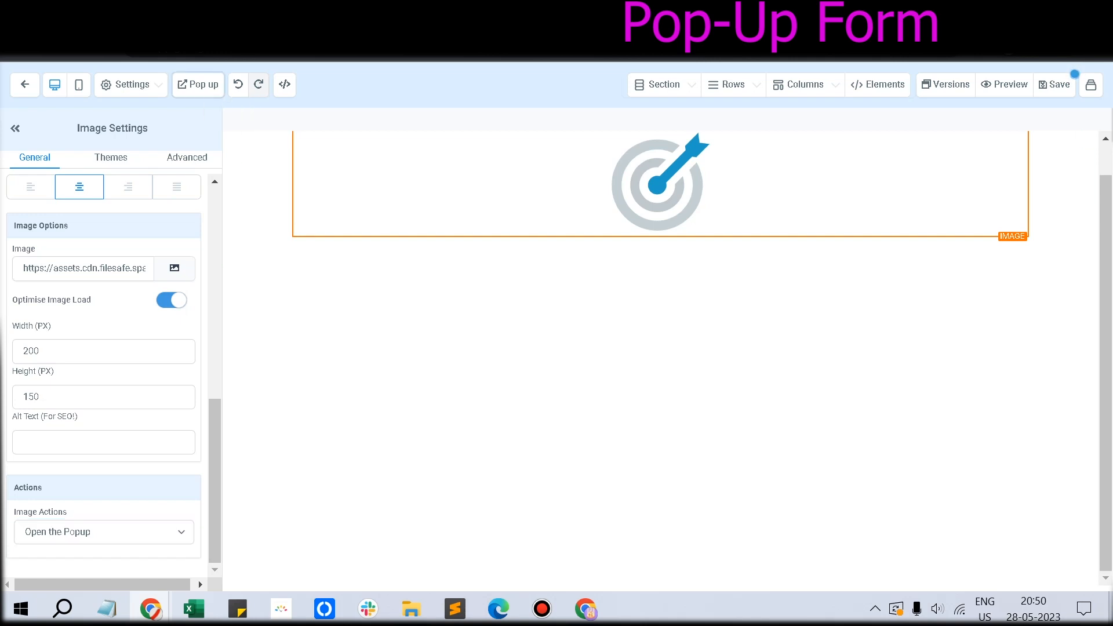
Open the page's popup for editing and add a one-column row to it.
click(197, 84)
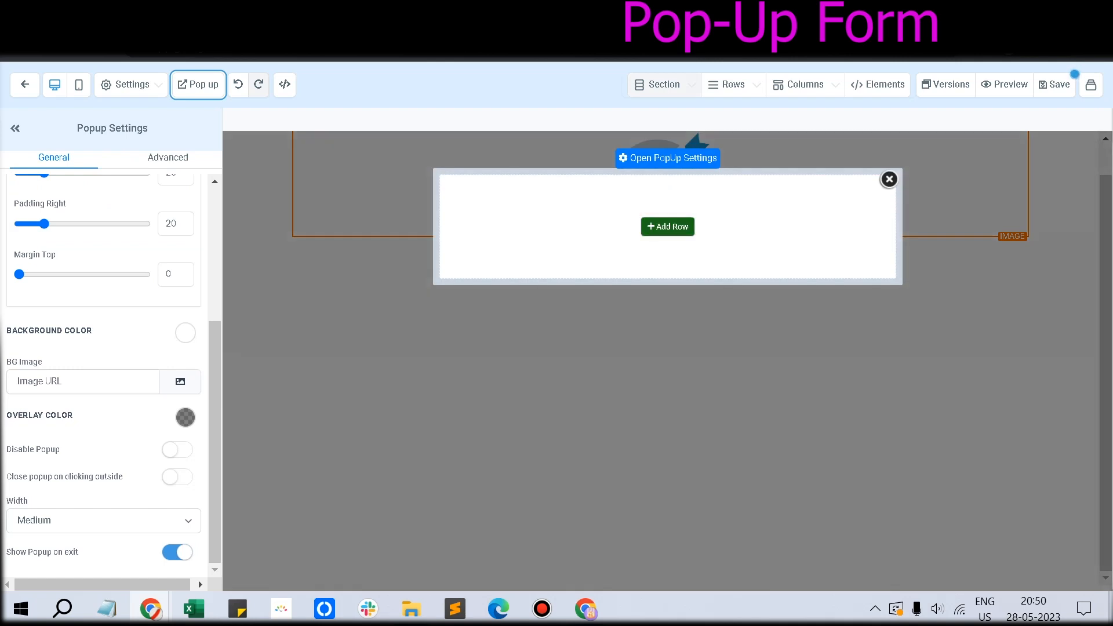
click(669, 226)
click(946, 183)
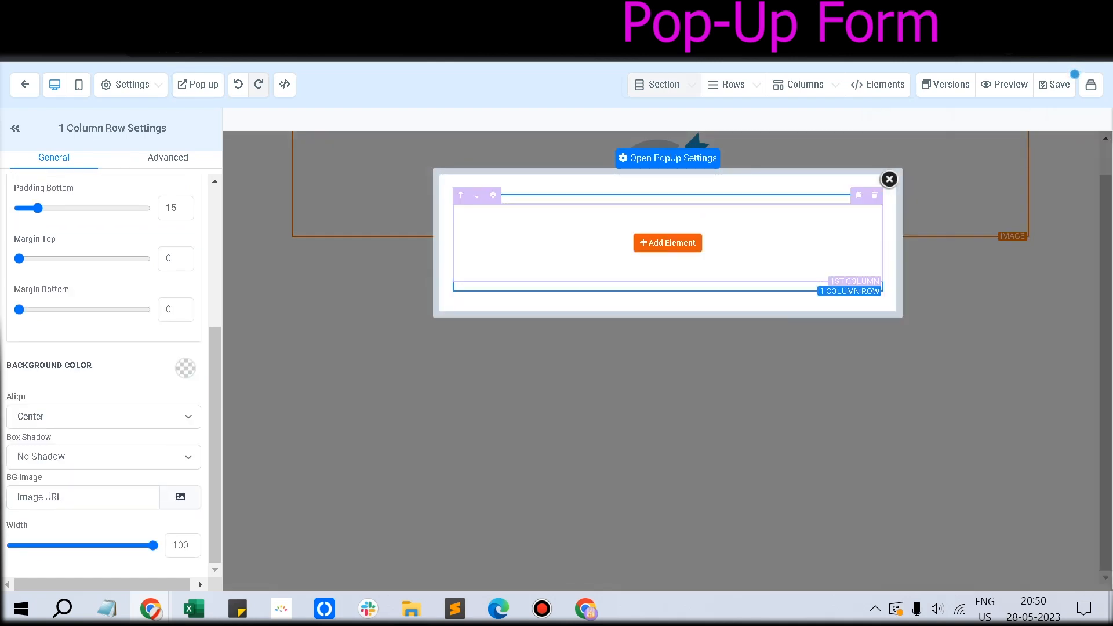
Open the element list for the popup's empty column and look through the available element types.
click(667, 241)
scroll(871, 98, down, 9)
scroll(871, 99, up, 6)
scroll(871, 98, down, 5)
scroll(920, 348, up, 8)
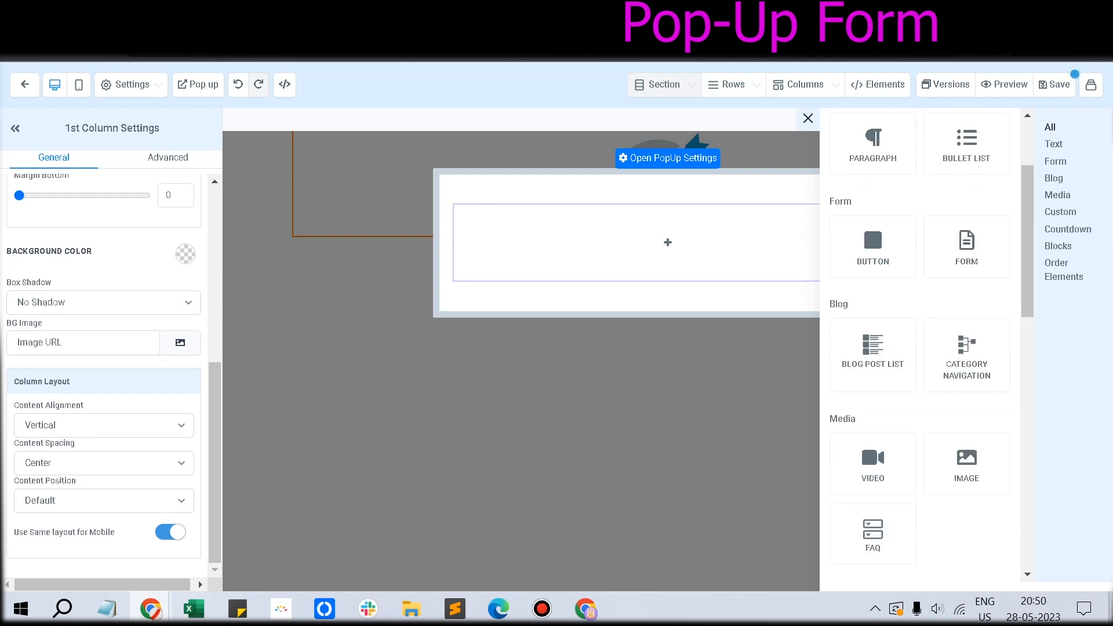
scroll(920, 348, down, 1)
scroll(873, 318, down, 6)
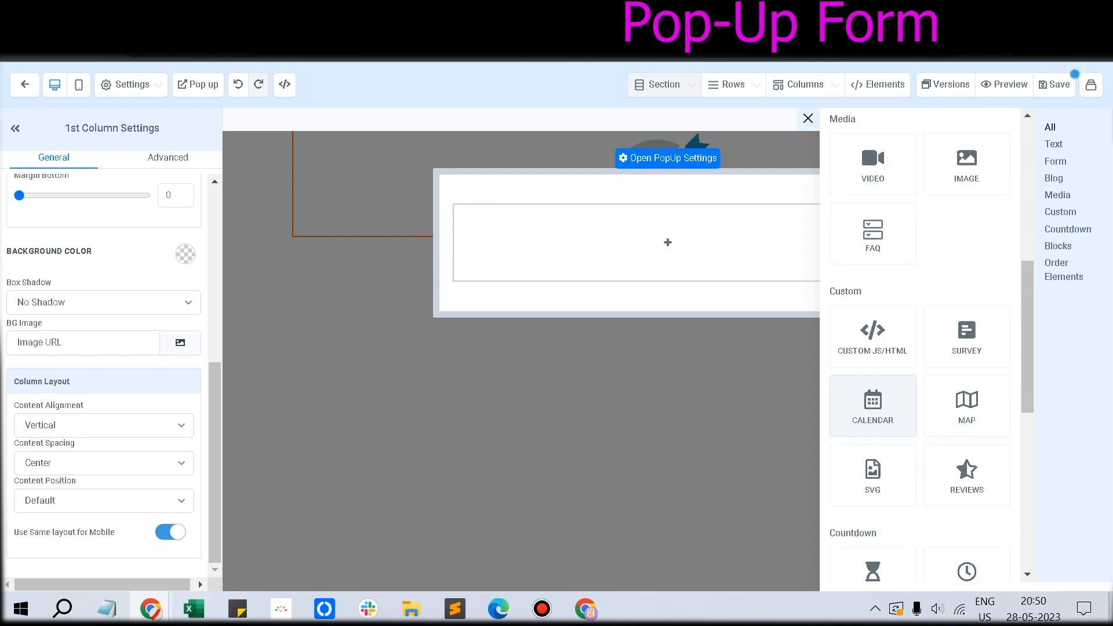
scroll(873, 319, down, 6)
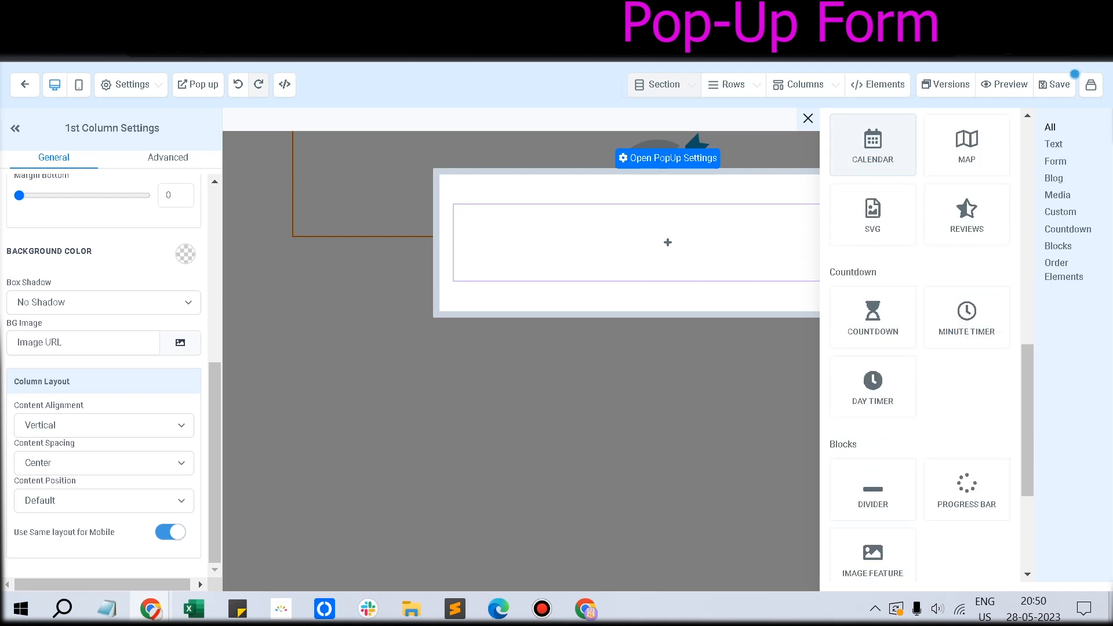
scroll(873, 183, up, 5)
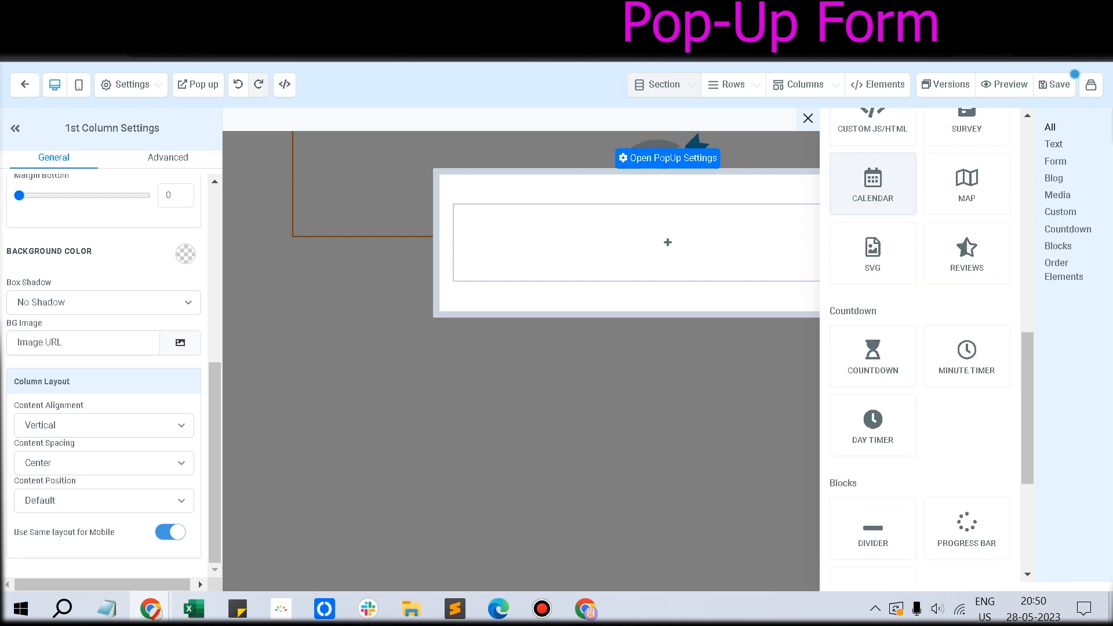
scroll(872, 183, down, 5)
scroll(921, 348, up, 5)
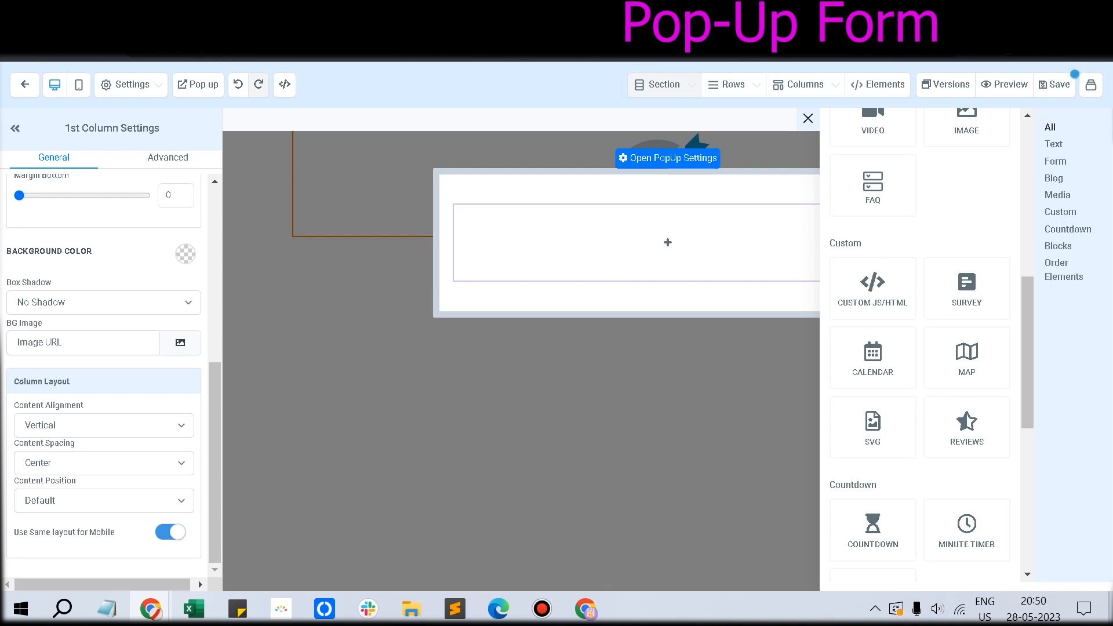
scroll(921, 348, up, 4)
scroll(873, 249, up, 2)
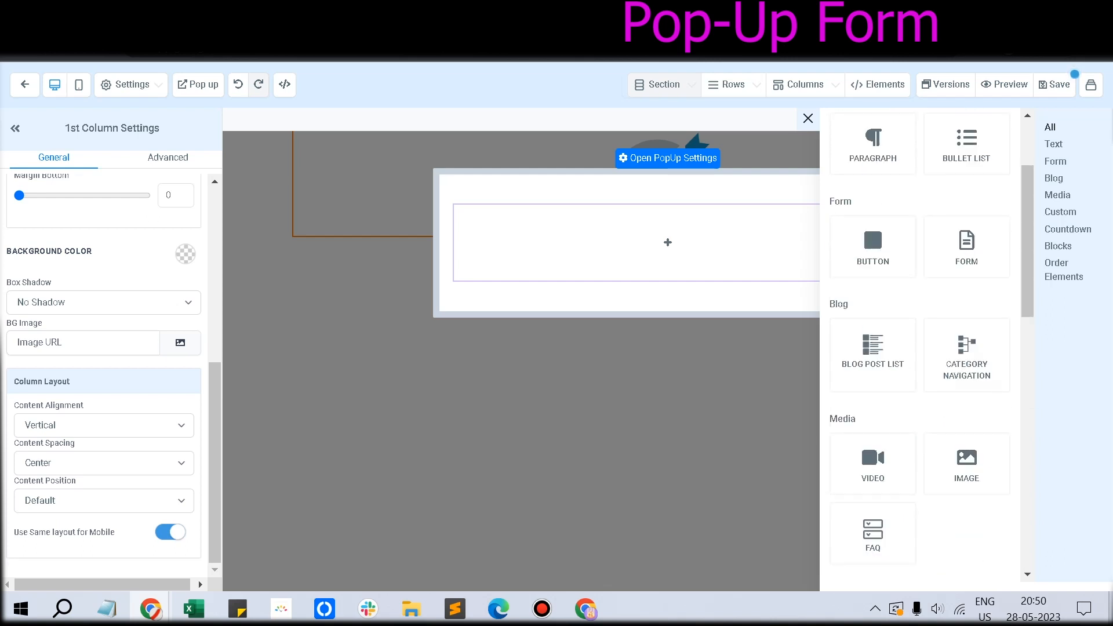
Add a form element using Form 10 to the popup and save the page.
click(967, 241)
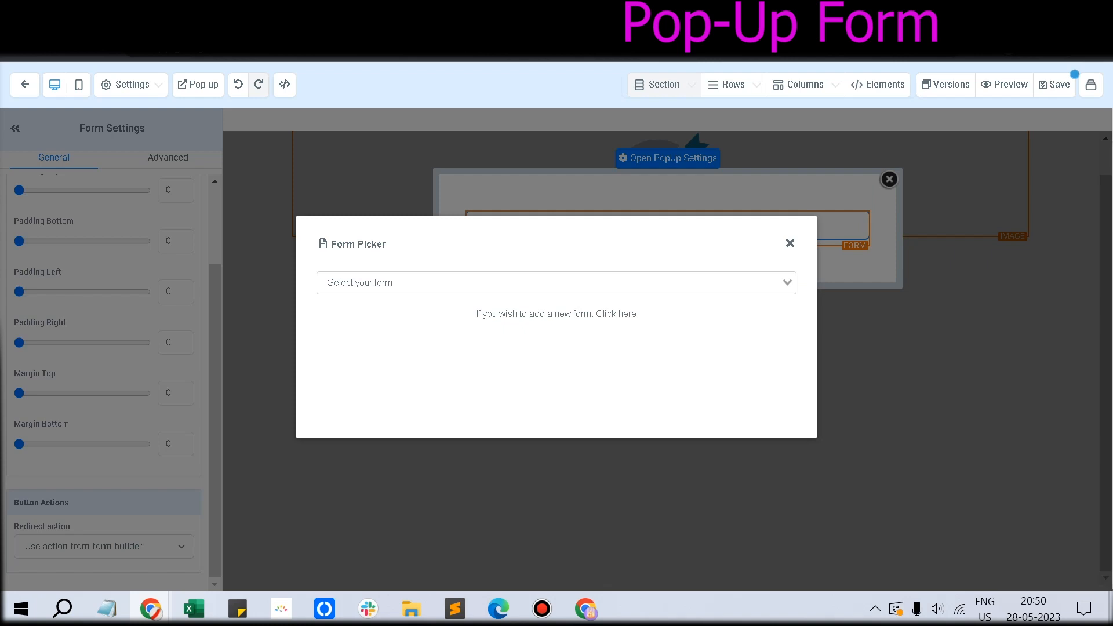
click(557, 282)
click(348, 304)
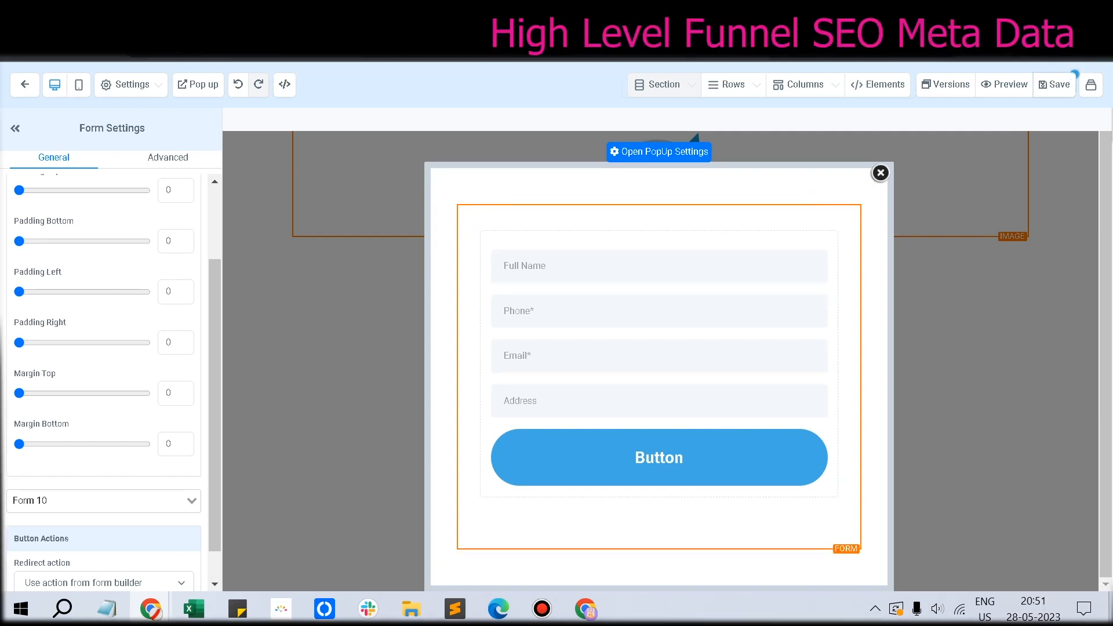
click(1055, 85)
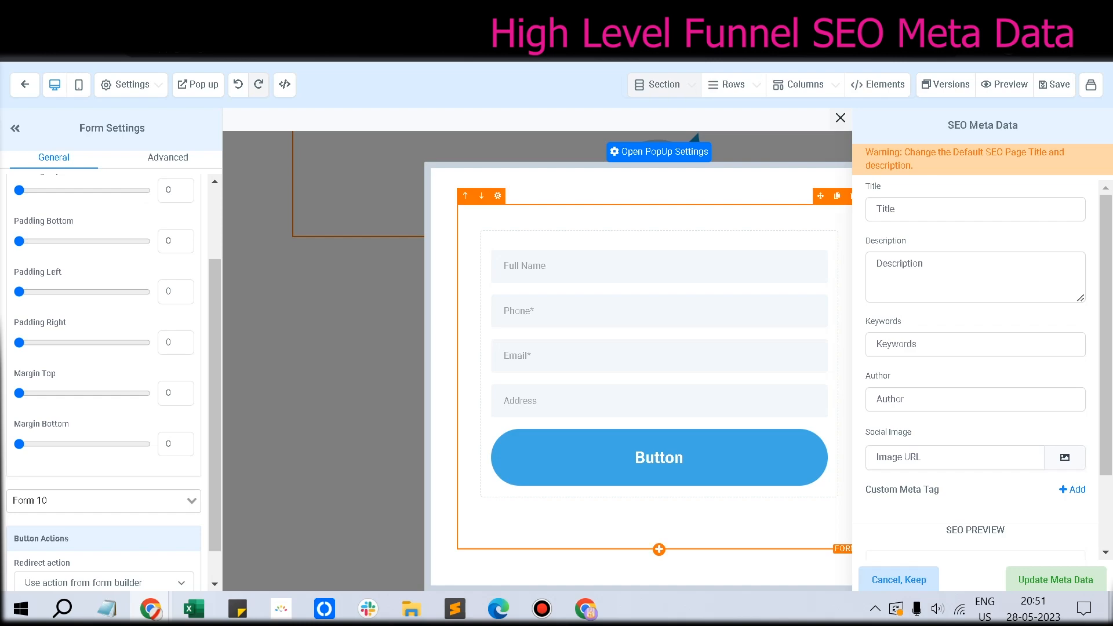
Switch to the browser window with the original orchid magazine page and look through its open tabs.
mouse_move(586, 609)
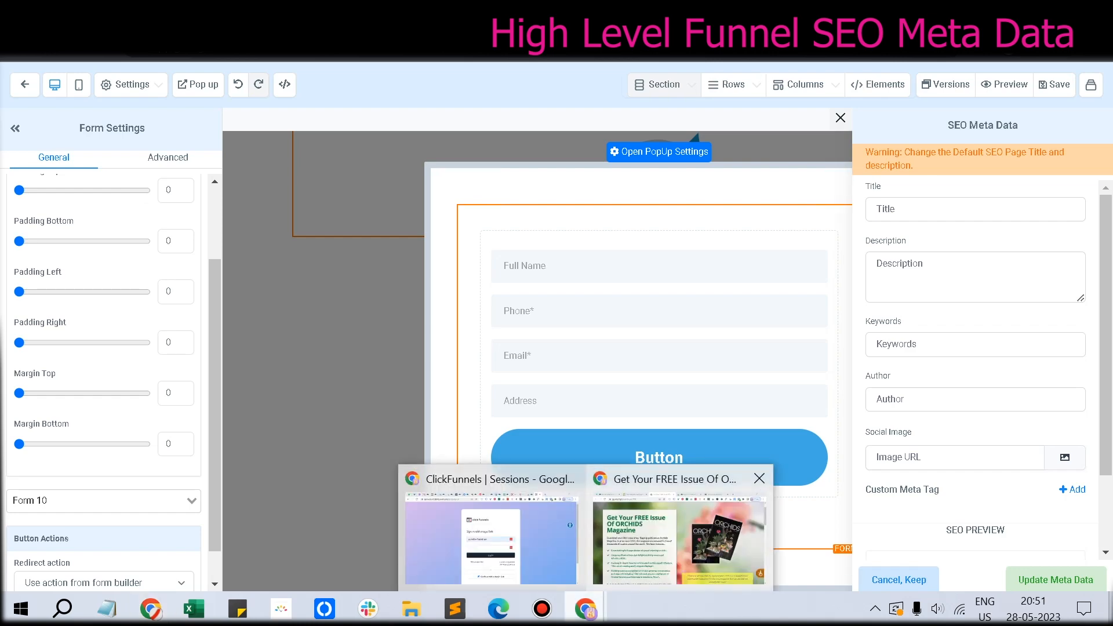
click(679, 522)
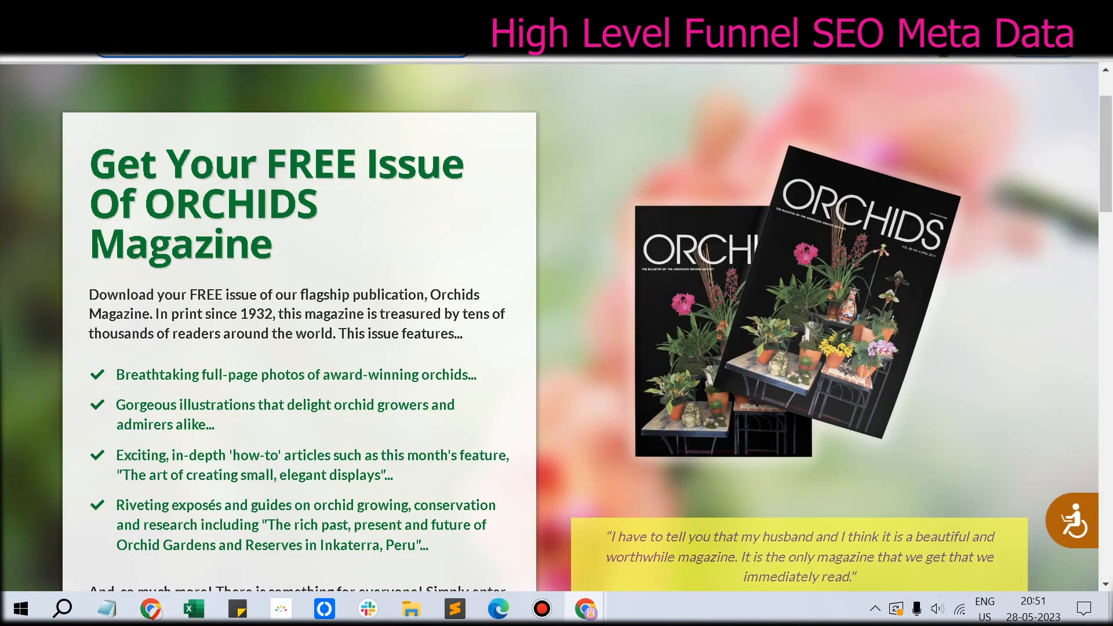
key(ctrl+Tab)
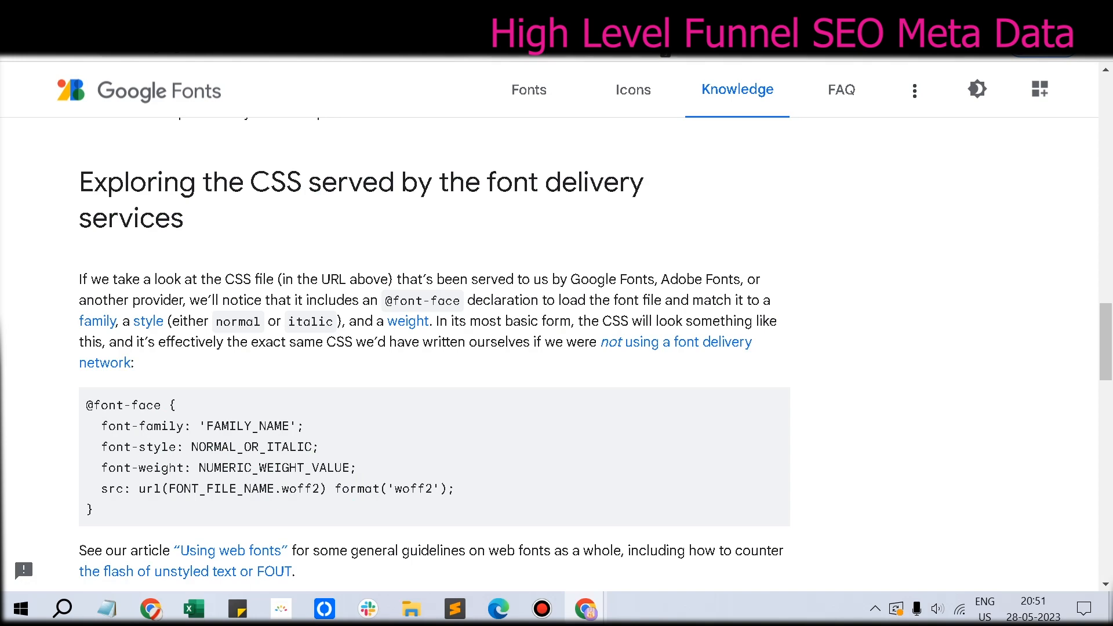
key(ctrl+Tab)
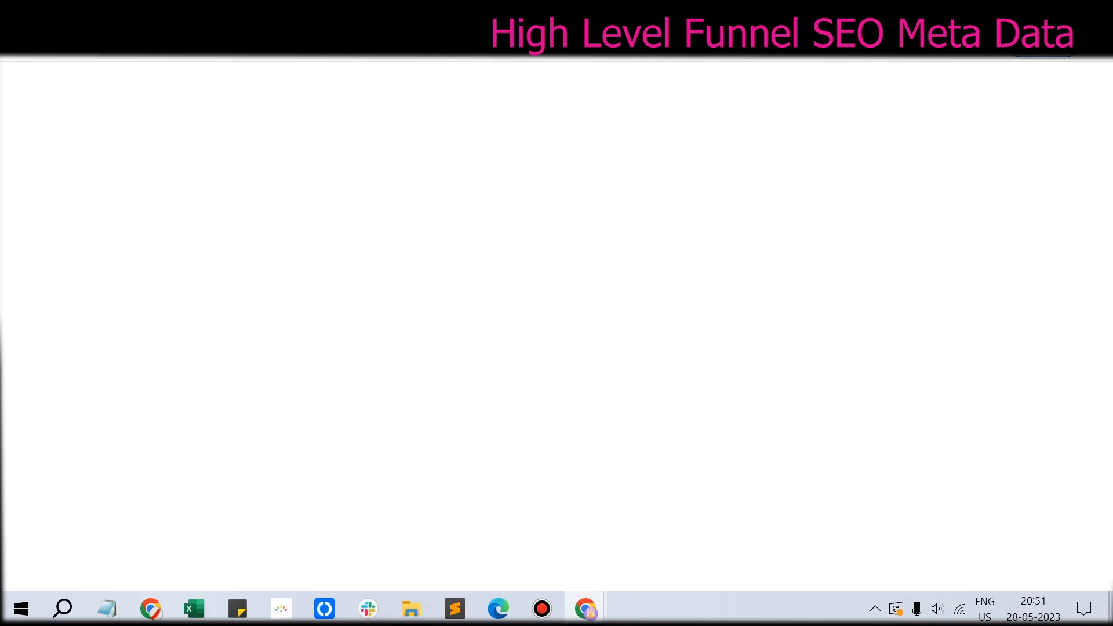
key(ctrl+Tab)
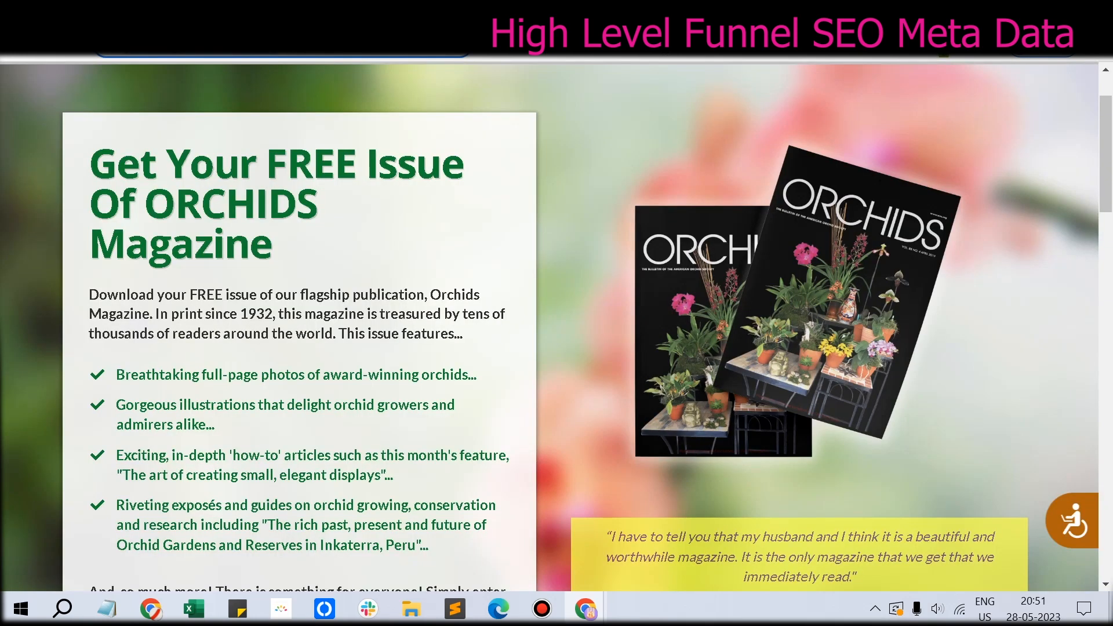
Open Google in a new tab, look up landing page search suggestions, and return to the page builder's SEO meta data.
key(ctrl+t)
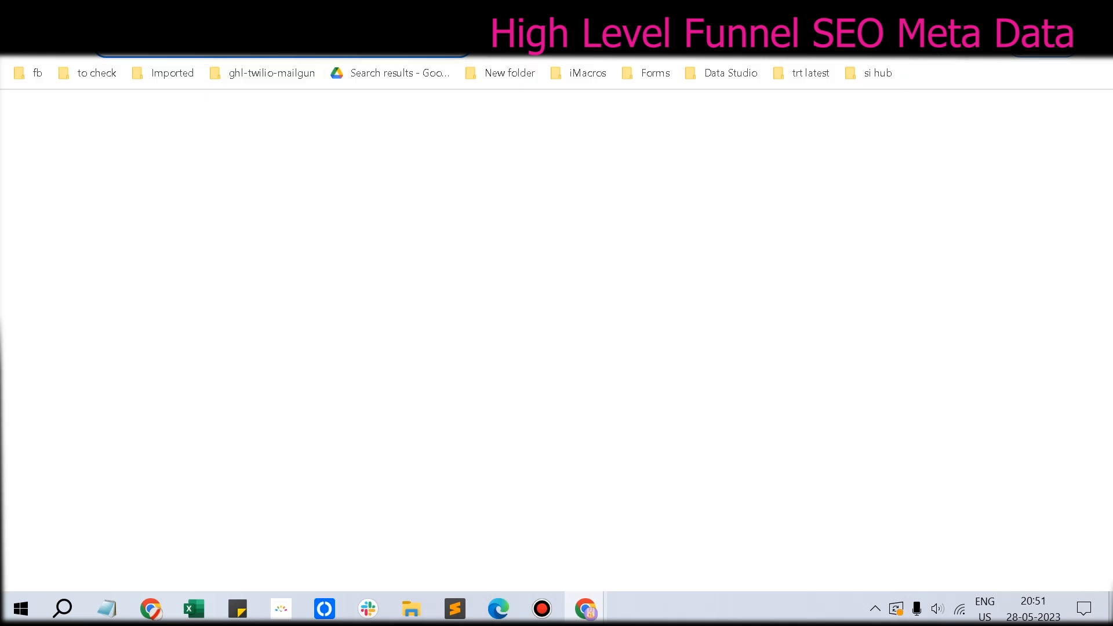
text(goo)
key(Return)
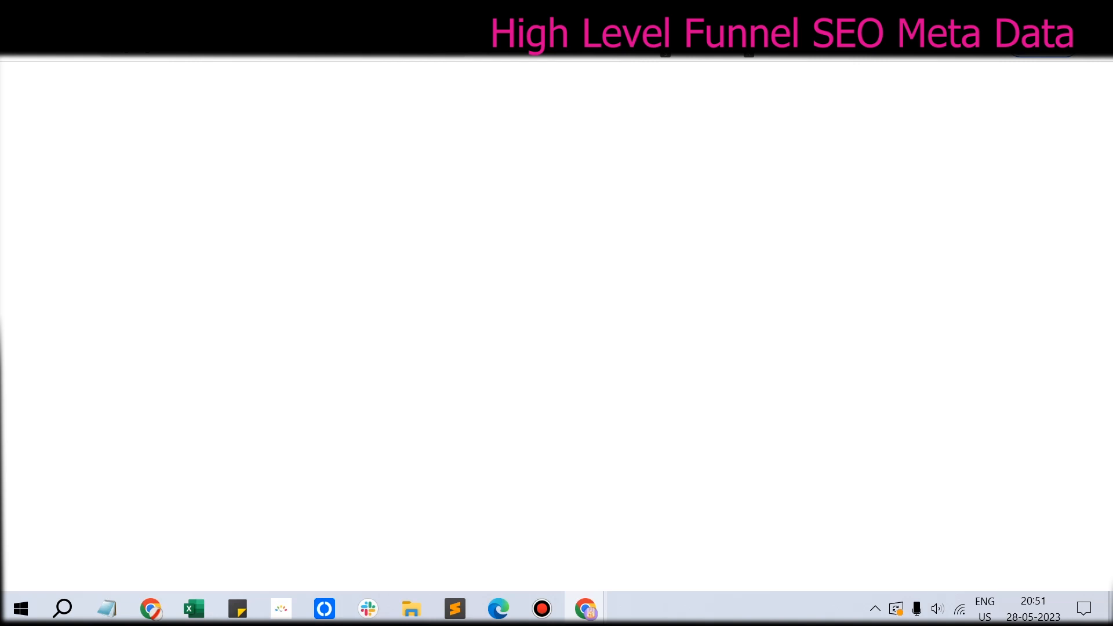
click(337, 237)
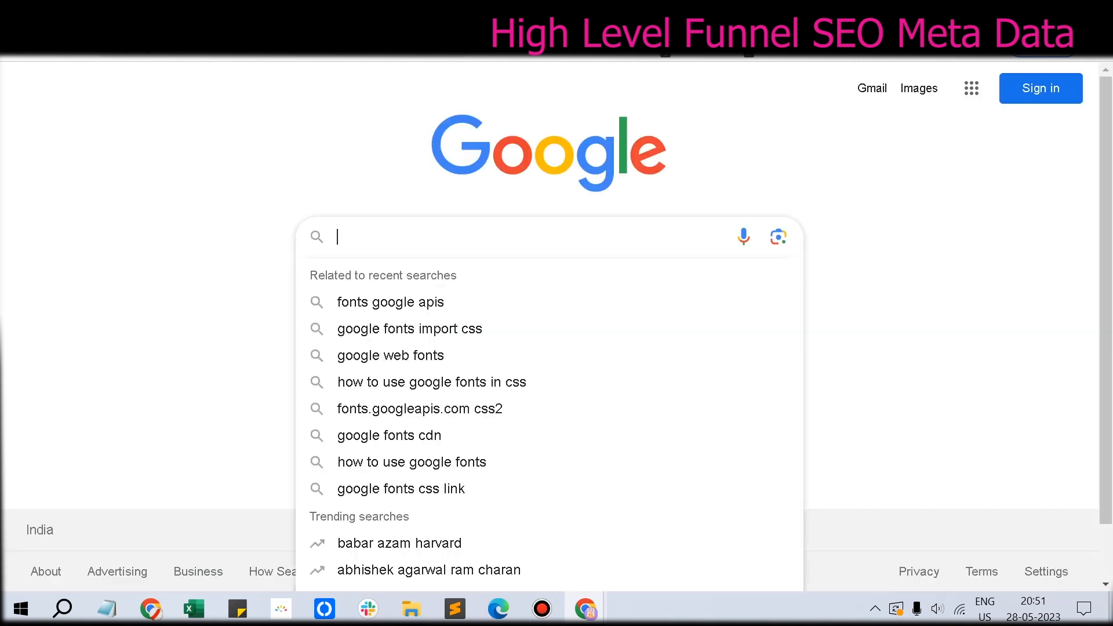
text(landi)
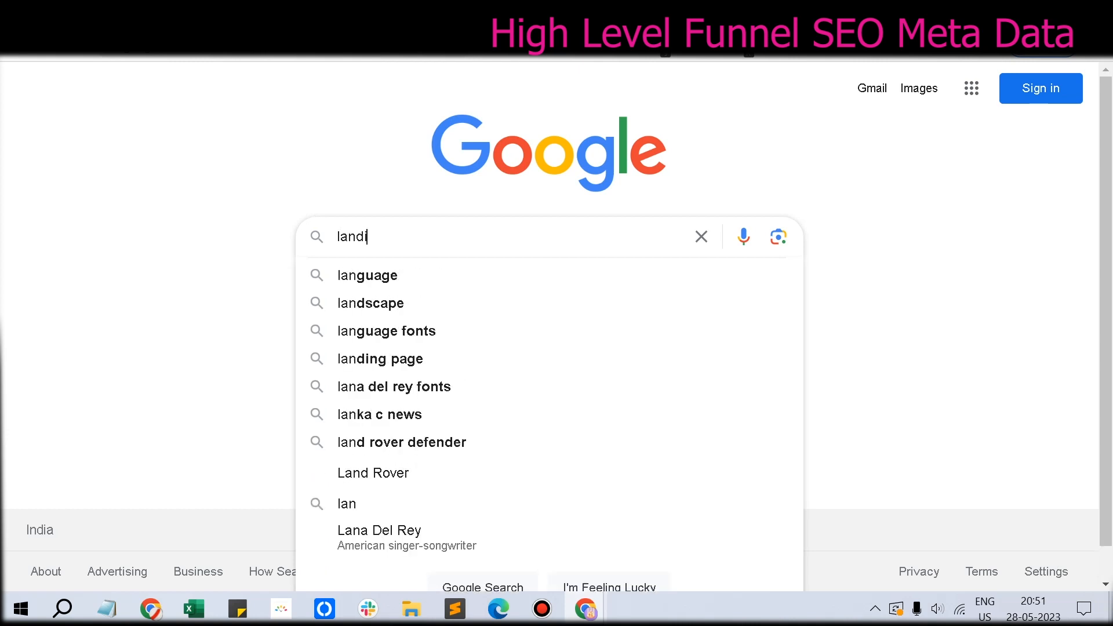
text(ng page t)
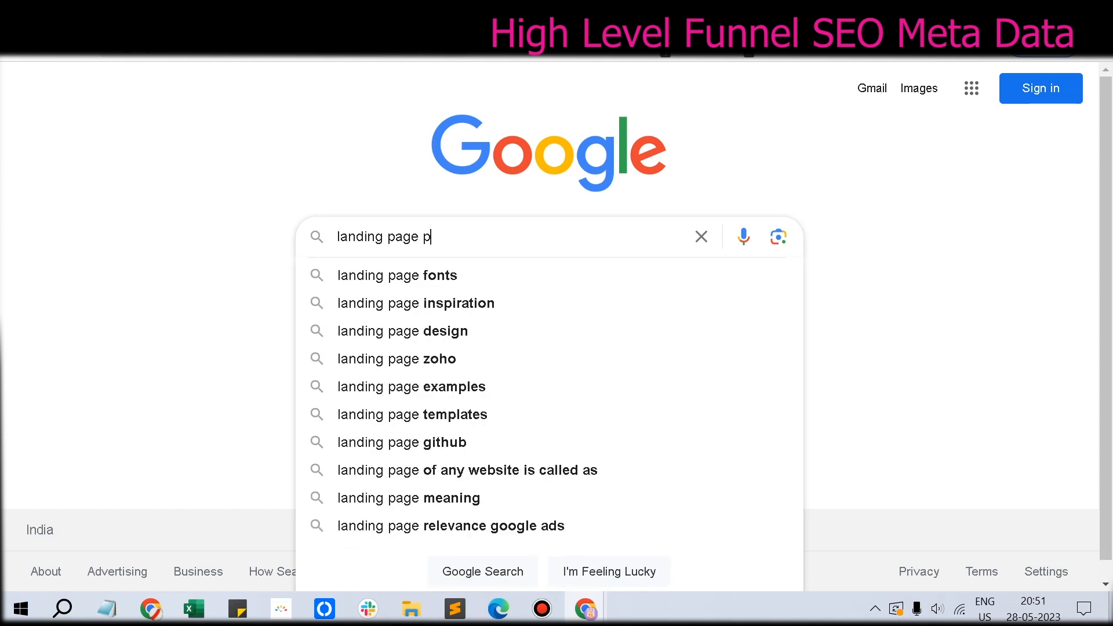
text(ools)
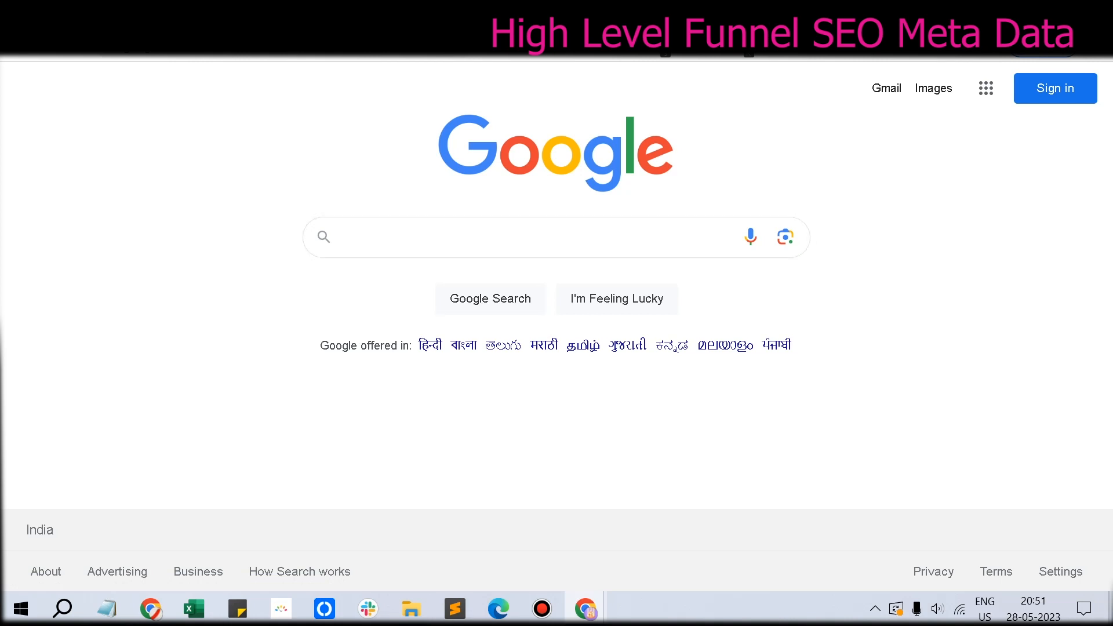
mouse_move(151, 609)
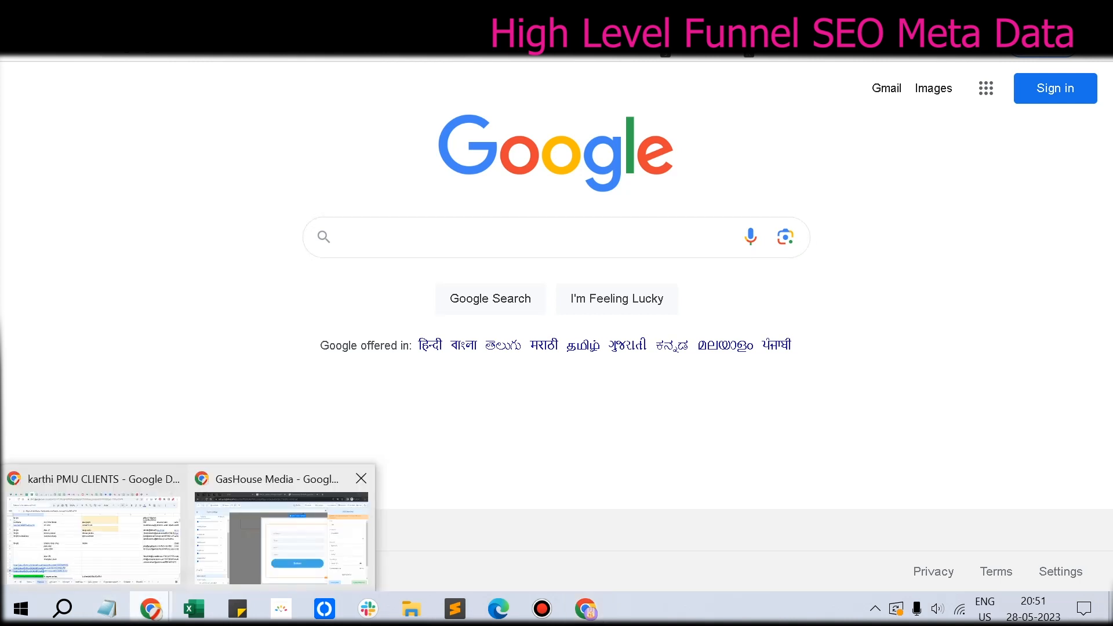
click(281, 539)
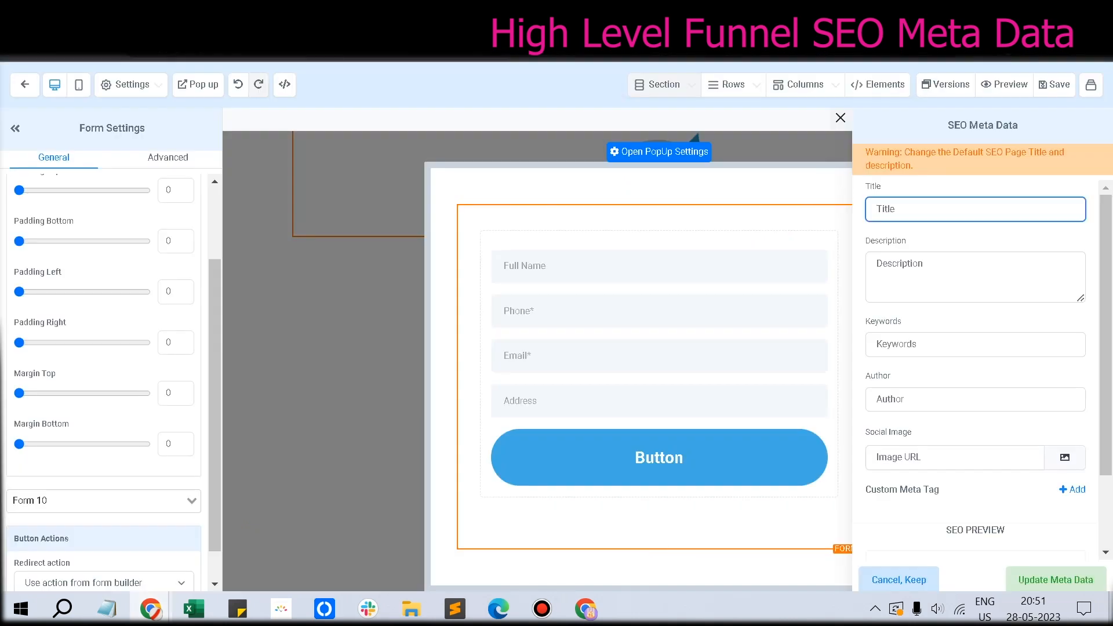
Choose free_icon_1.svg from the media library as the social image and update the page's SEO meta data.
click(951, 272)
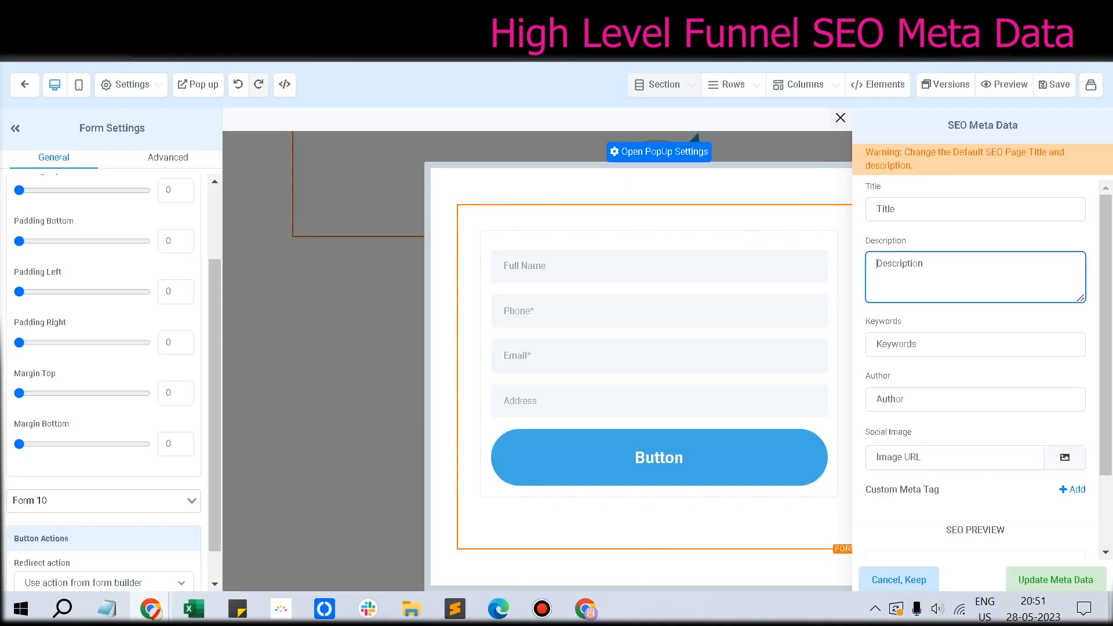
click(951, 345)
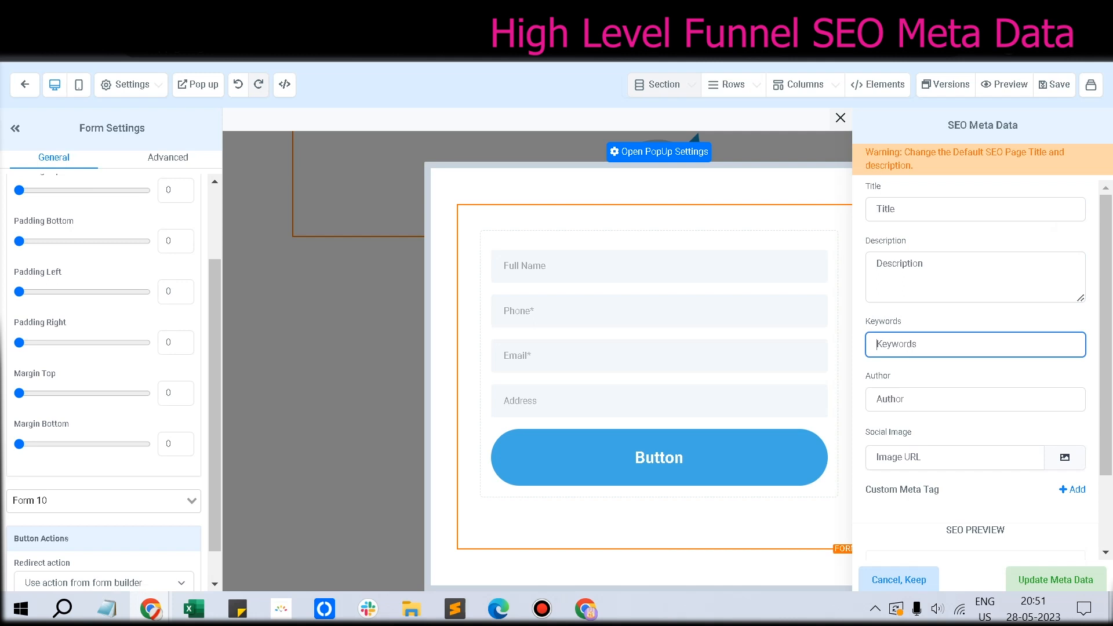
click(1065, 458)
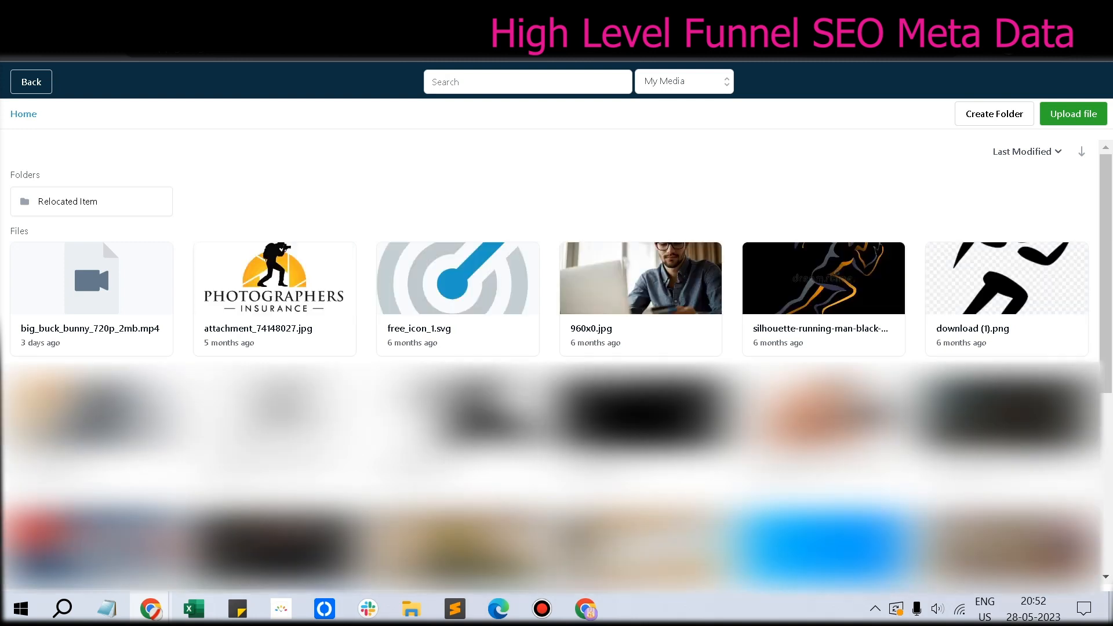
click(458, 294)
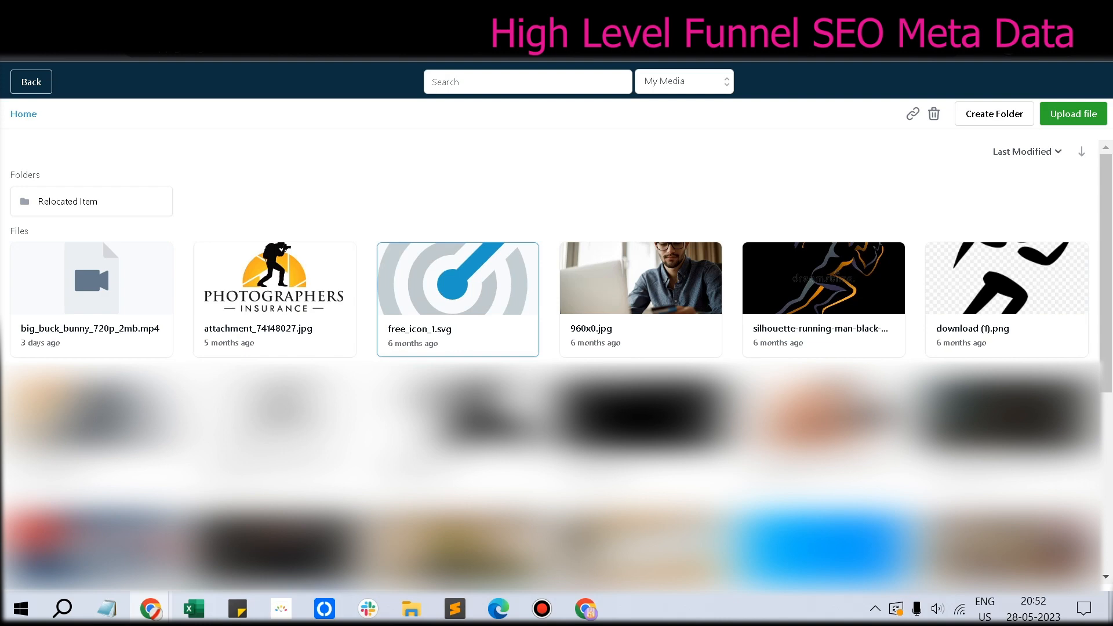
click(914, 114)
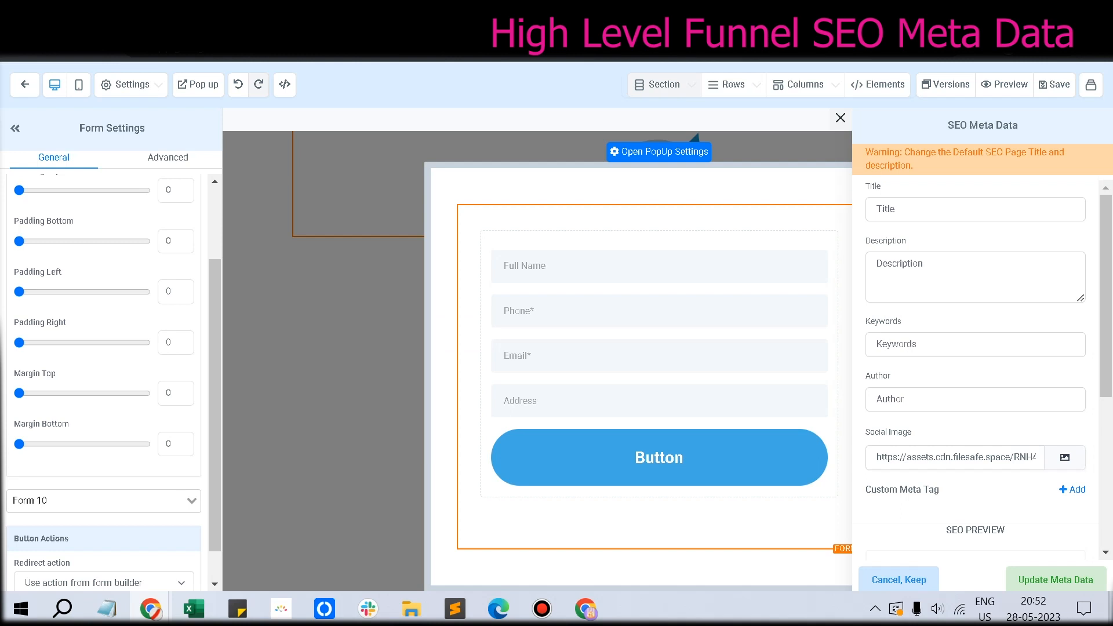
scroll(980, 368, down, 5)
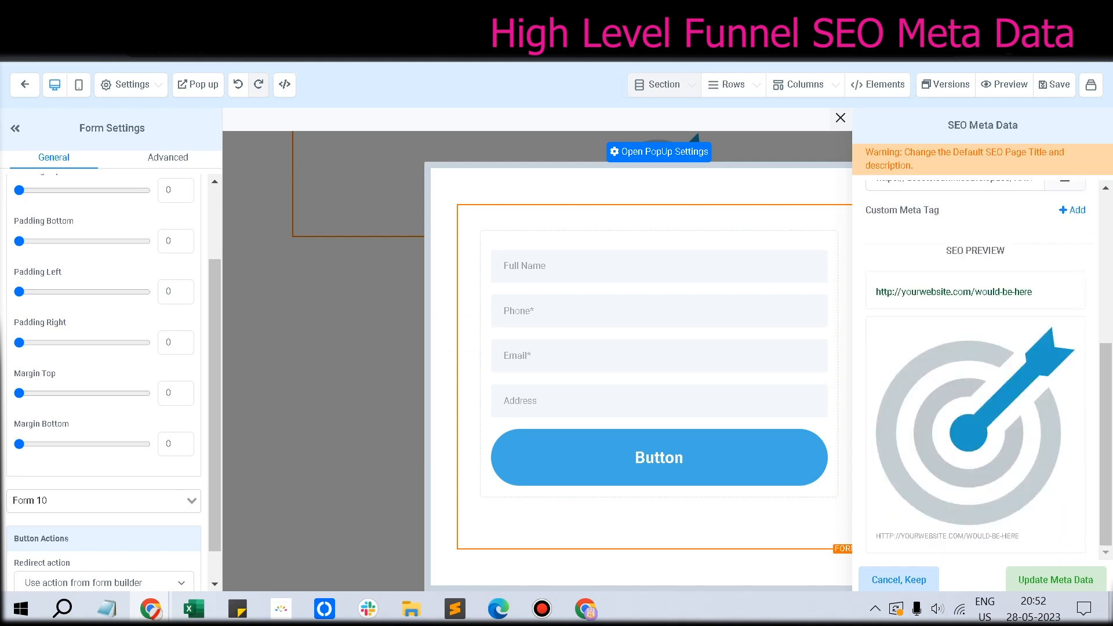
scroll(976, 371, up, 5)
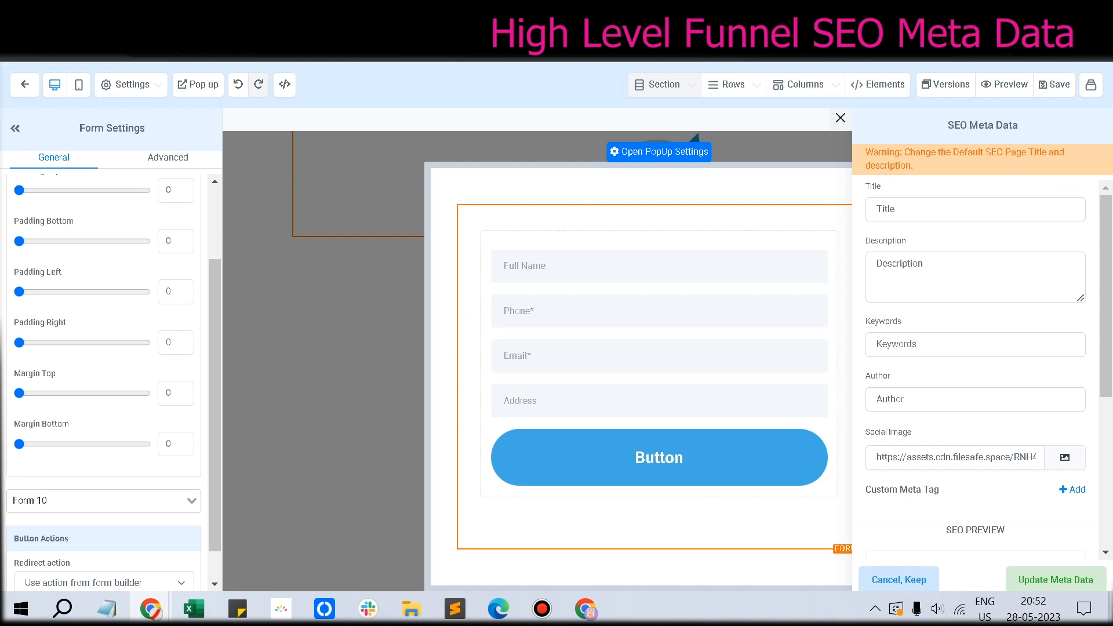
click(1056, 580)
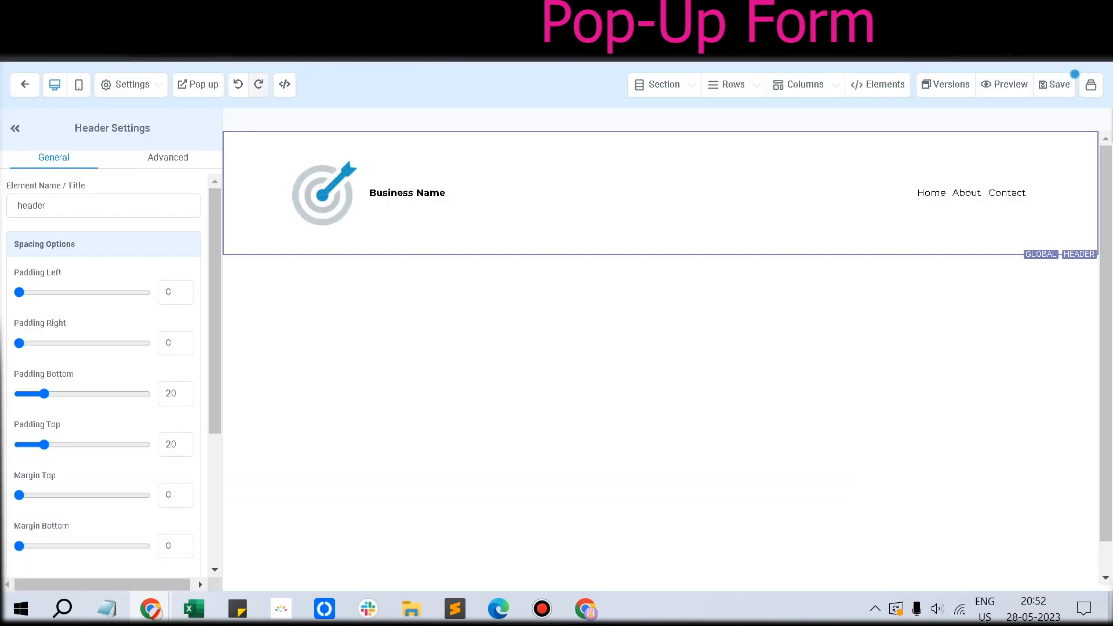
Reopen the page's form popup and review the form element's general and advanced settings.
click(197, 85)
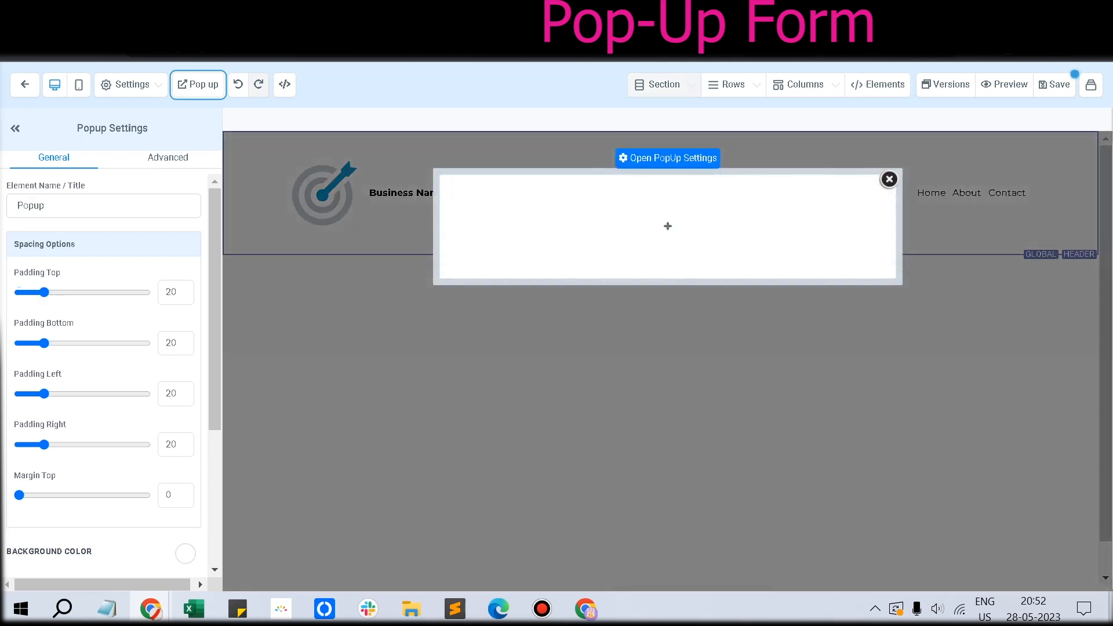
click(890, 179)
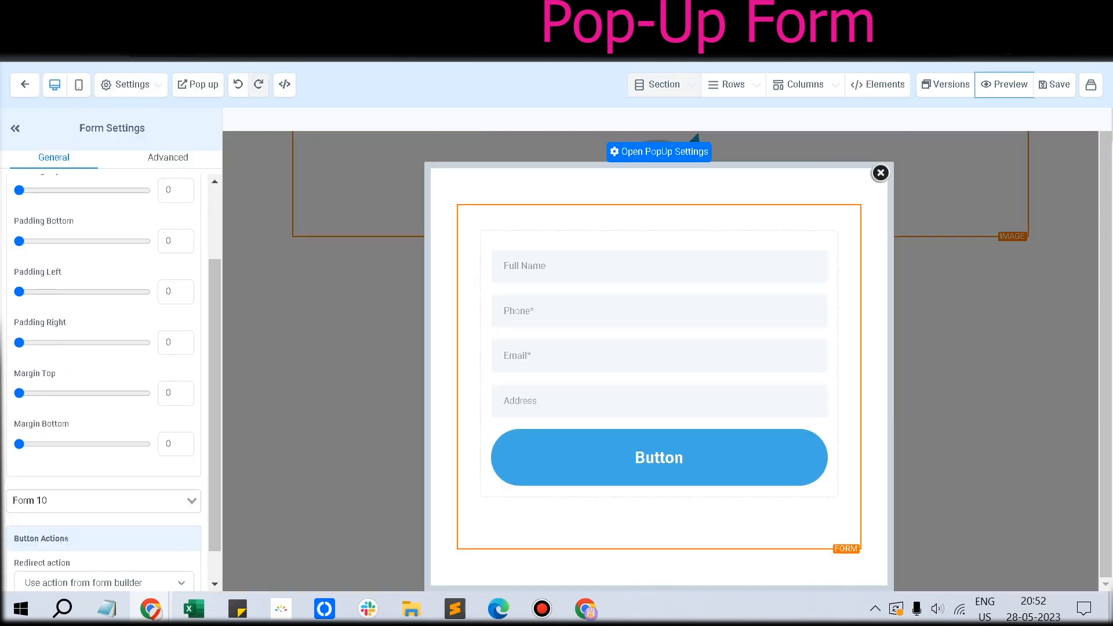
click(881, 172)
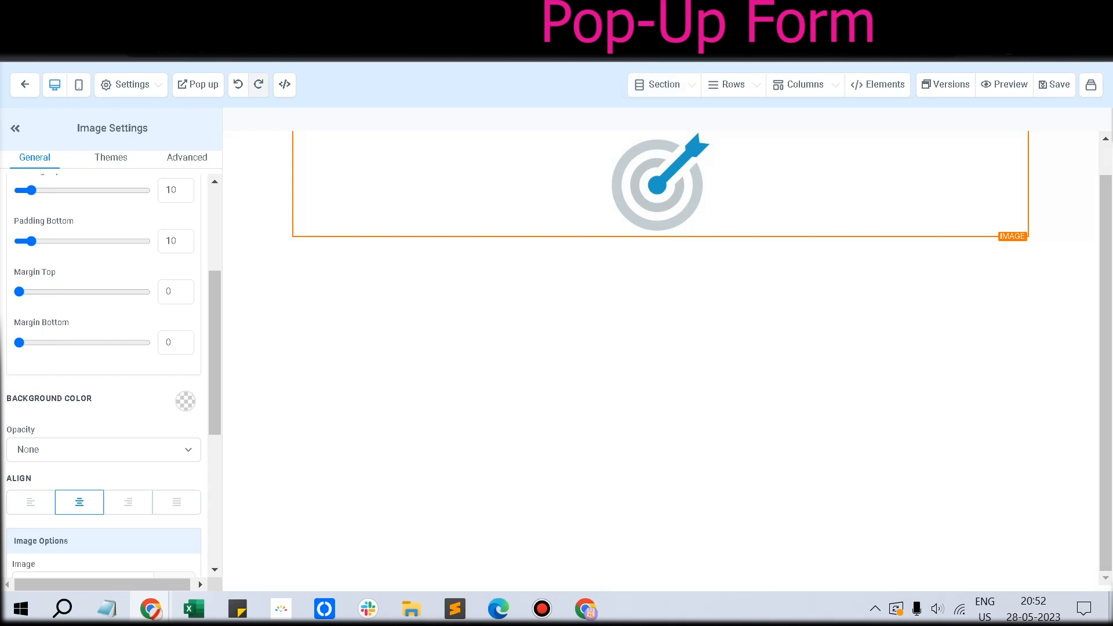
click(197, 84)
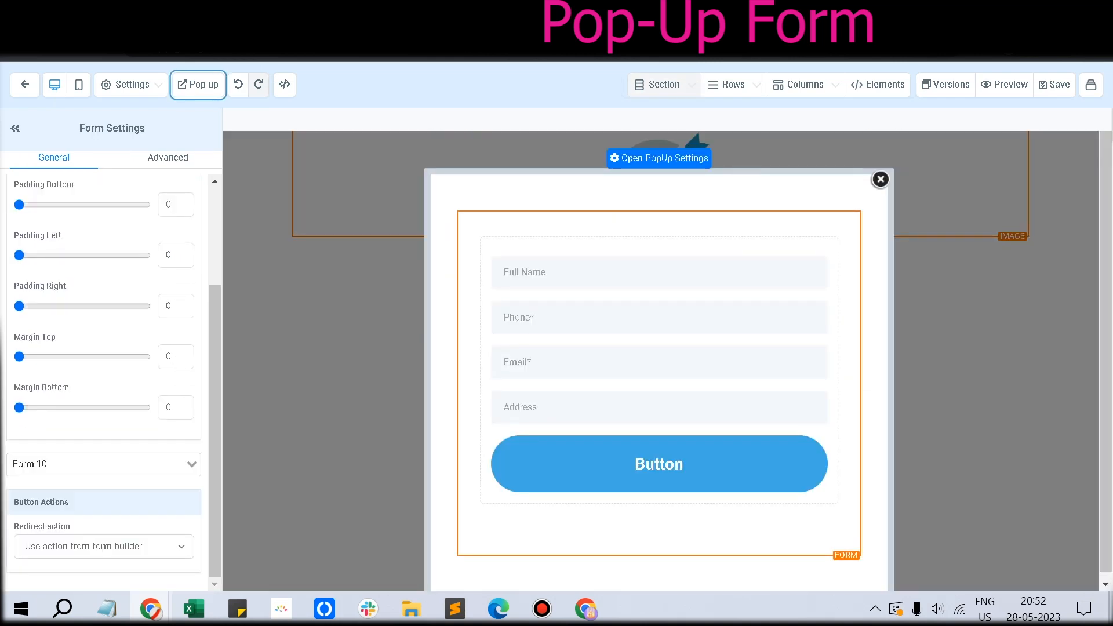
scroll(104, 377, up, 3)
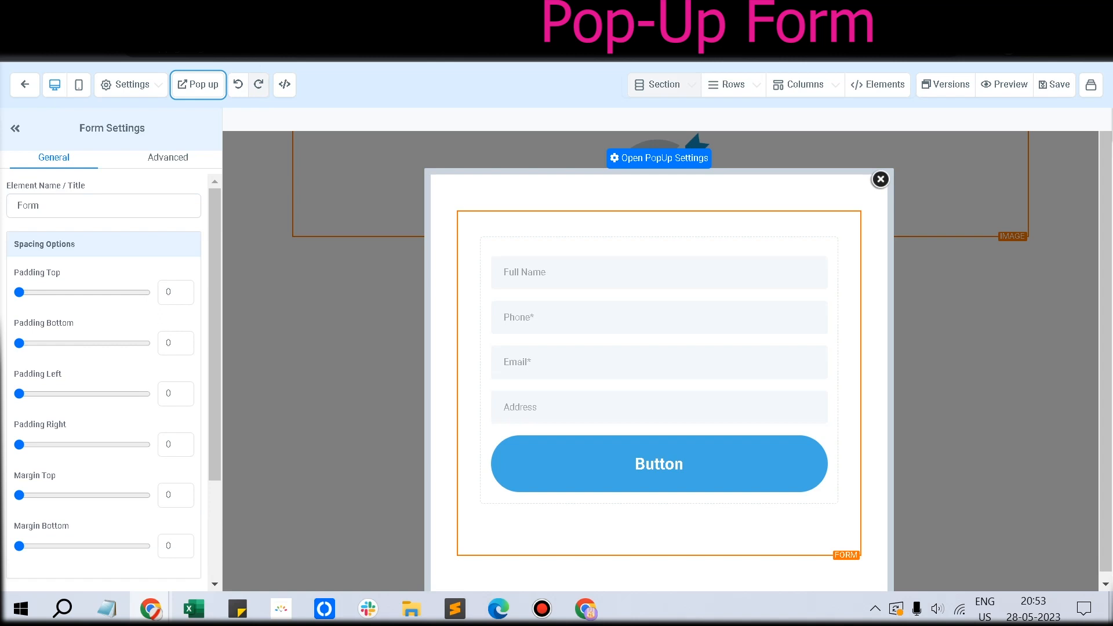
click(168, 158)
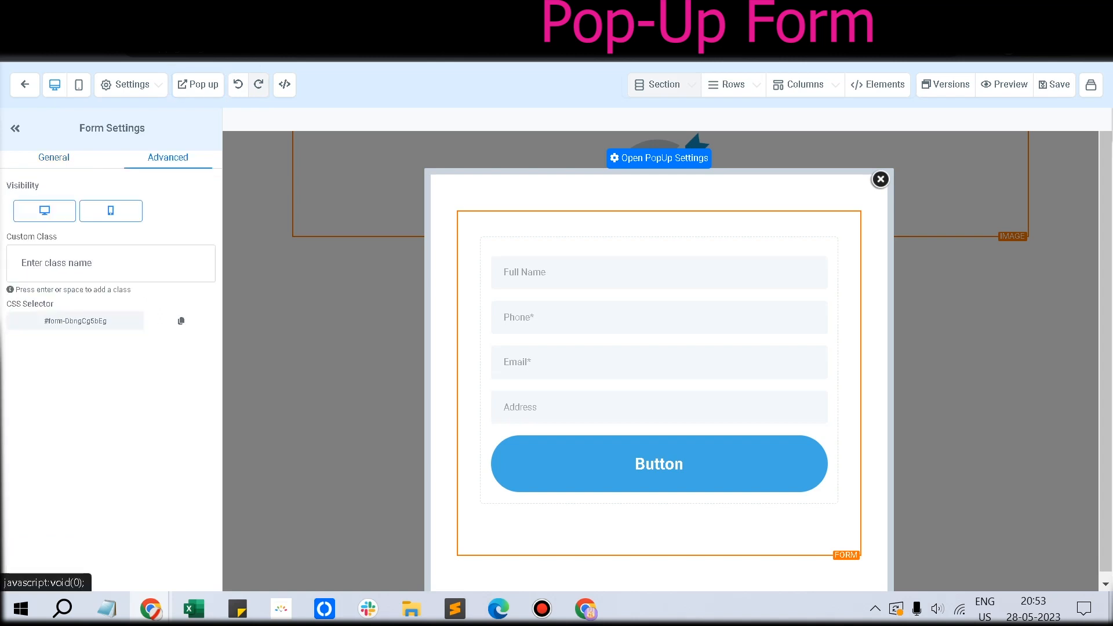
click(53, 158)
scroll(105, 377, down, 5)
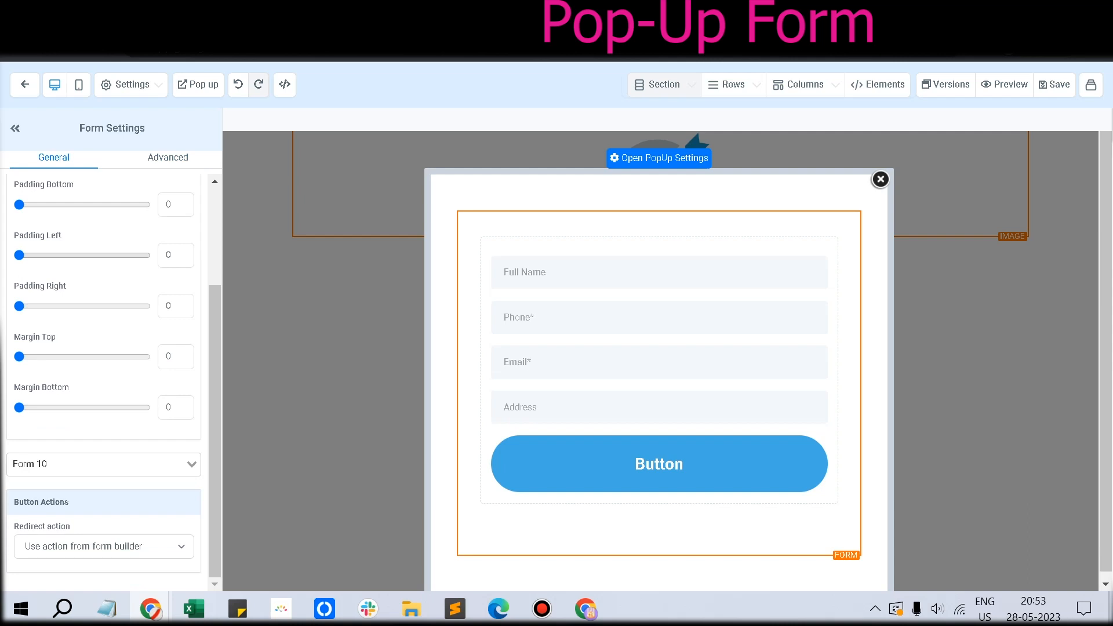
Open the popup settings and switch Show Popup on exit off and back on.
click(659, 159)
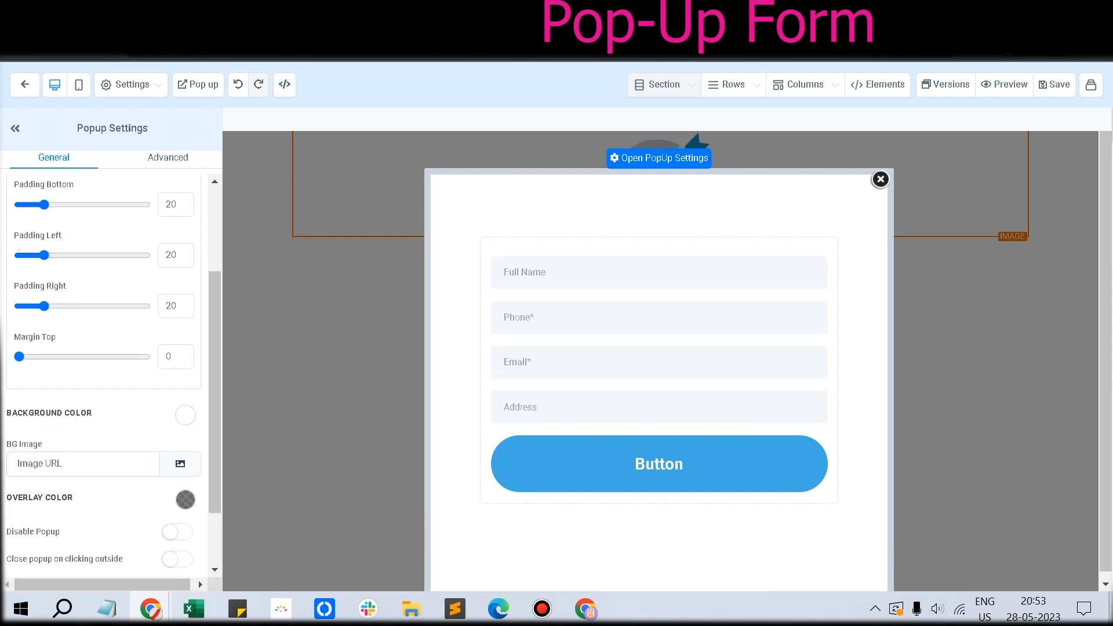
scroll(105, 372, down, 2)
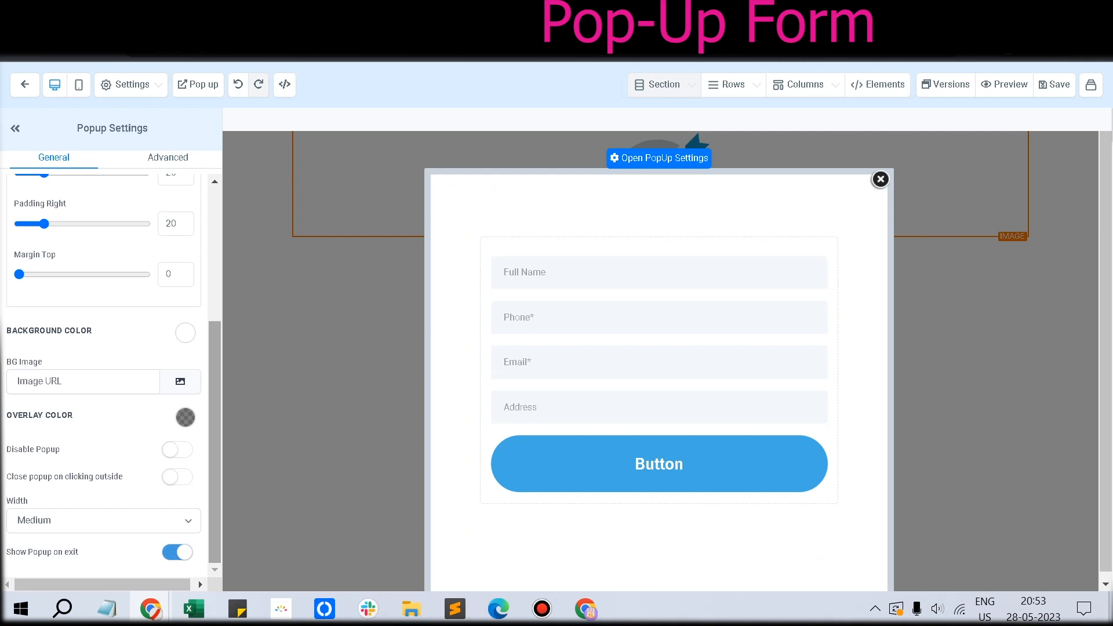
click(178, 553)
click(177, 552)
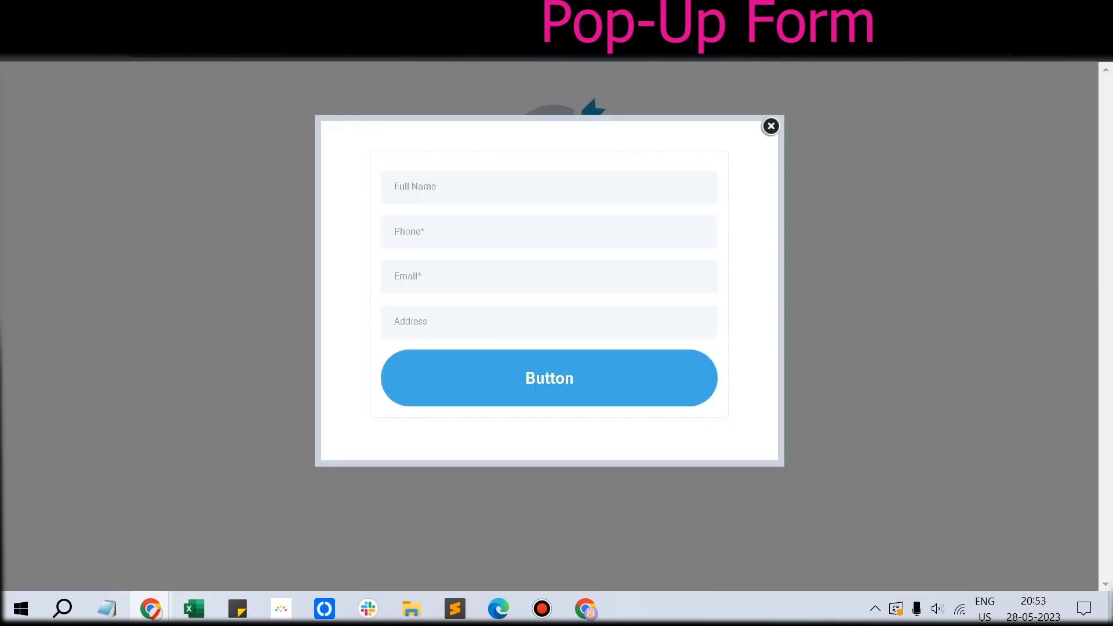
Close the popup in the page preview, reload the page to test the exit popup, and return to the builder.
key(Escape)
click(541, 47)
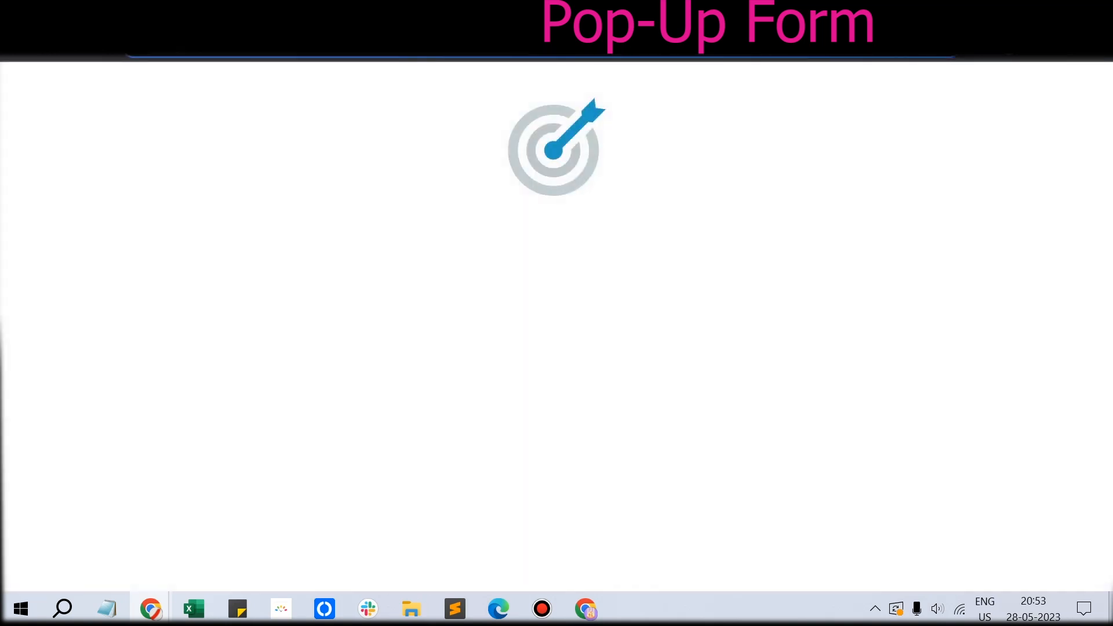
key(Return)
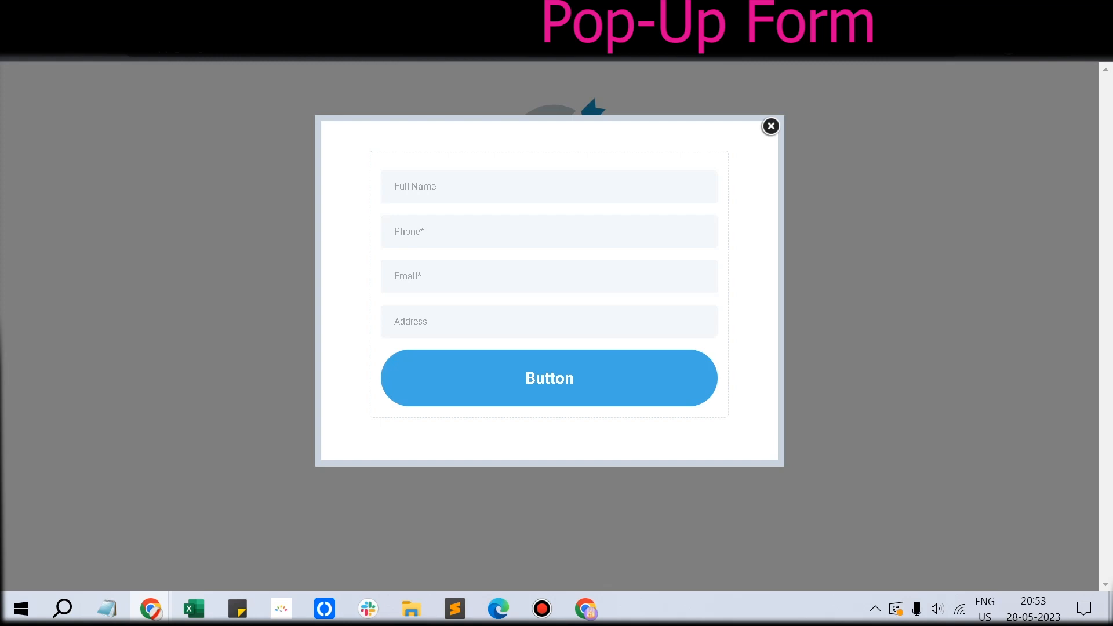
click(192, 13)
click(69, 12)
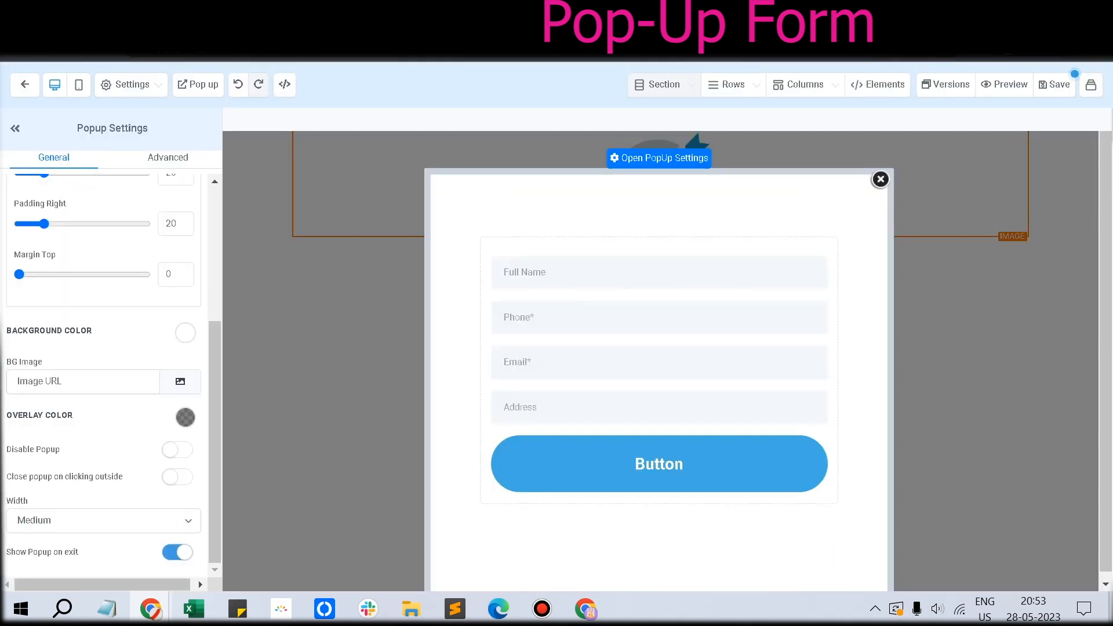
Toggle Show Popup on exit twice and look through the popup's width options, keeping Medium.
click(177, 553)
click(177, 553)
click(104, 521)
click(104, 521)
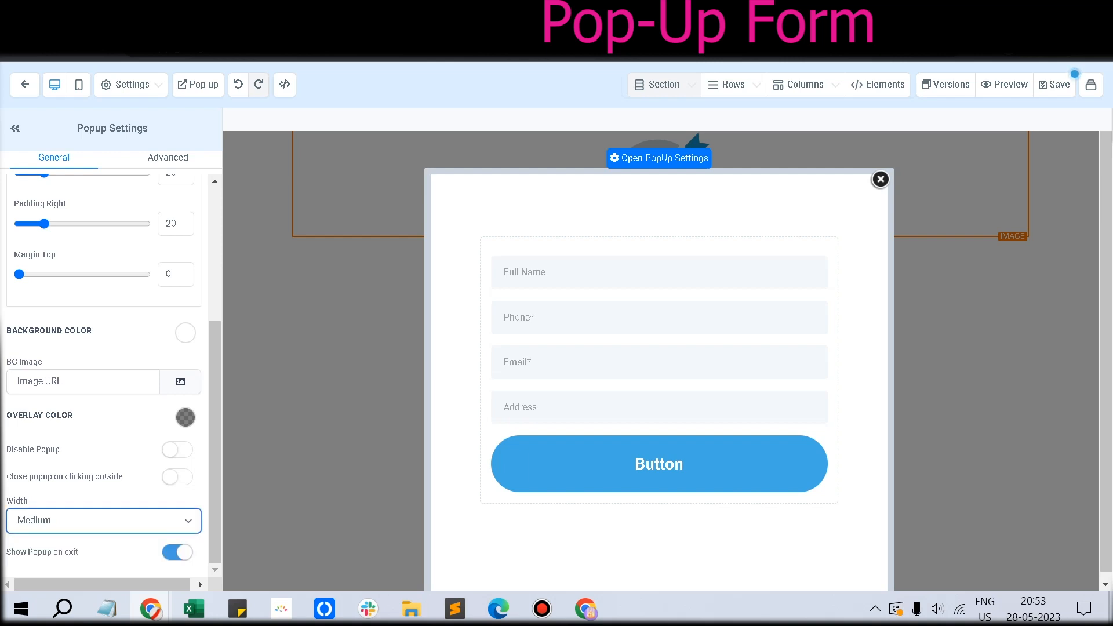
Set the popup's top, bottom, left and right padding to 0.
scroll(105, 371, up, 5)
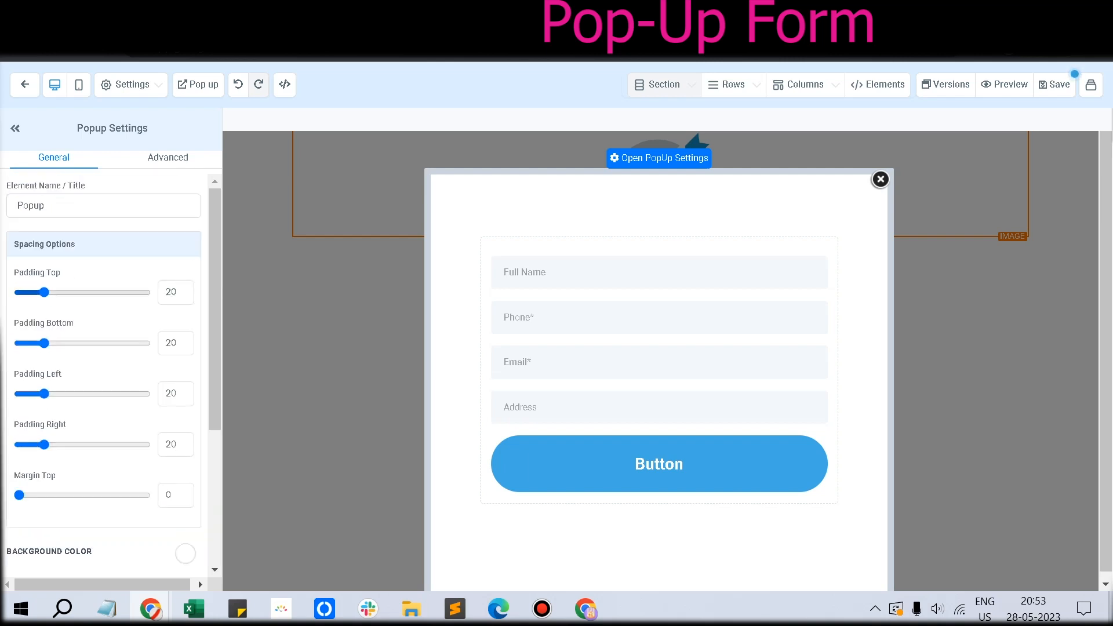
drag(44, 292, 18, 293)
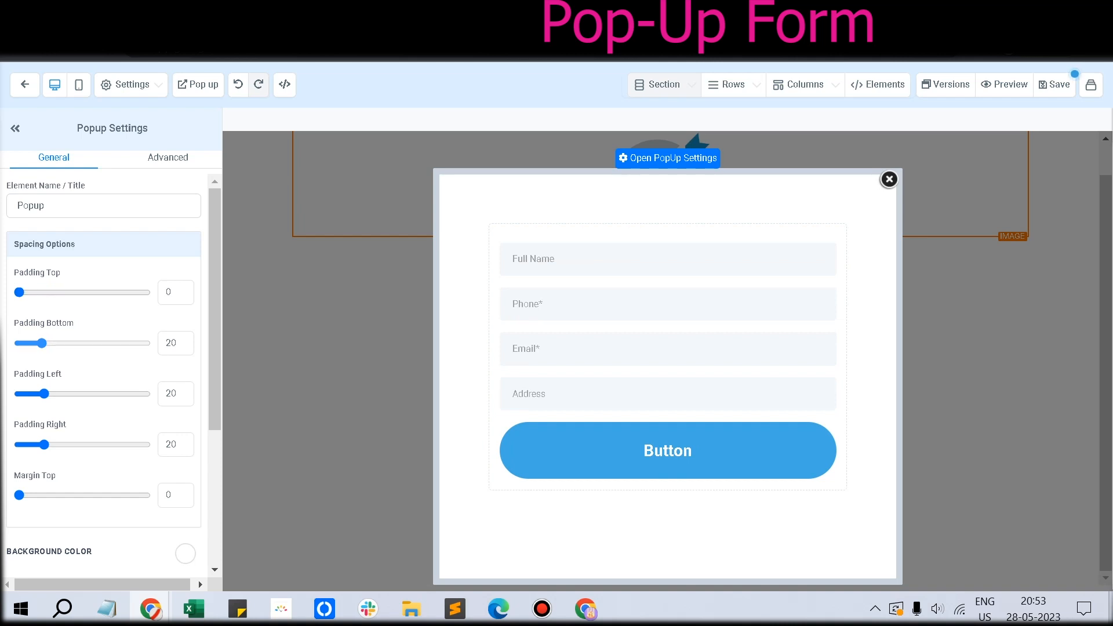
drag(44, 344, 17, 343)
drag(44, 394, 17, 394)
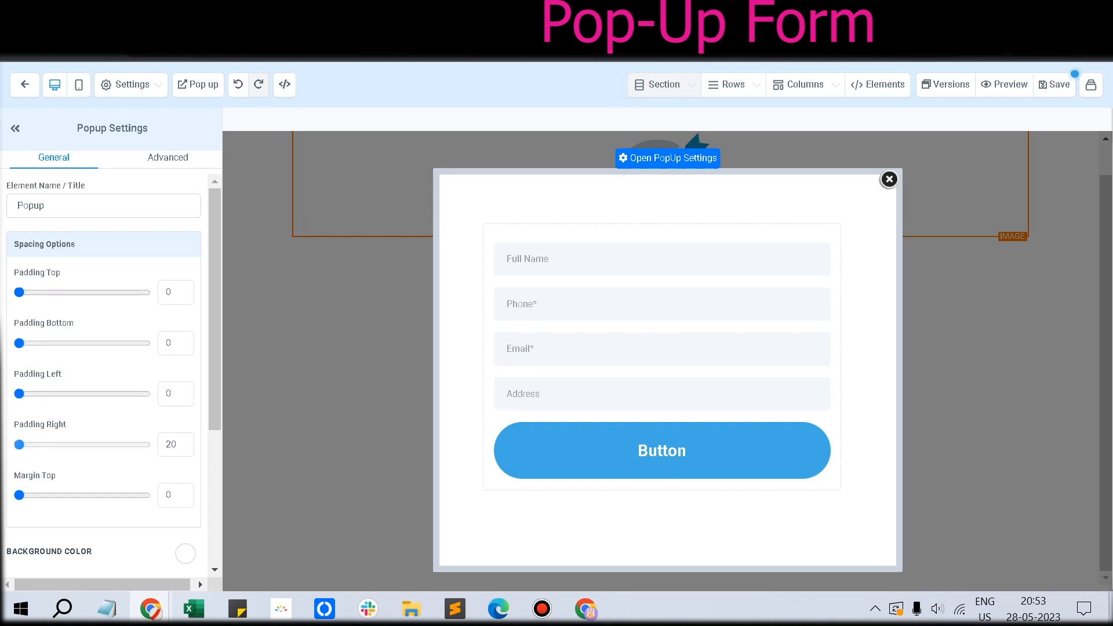
drag(44, 445, 18, 445)
scroll(104, 371, down, 2)
scroll(105, 371, up, 2)
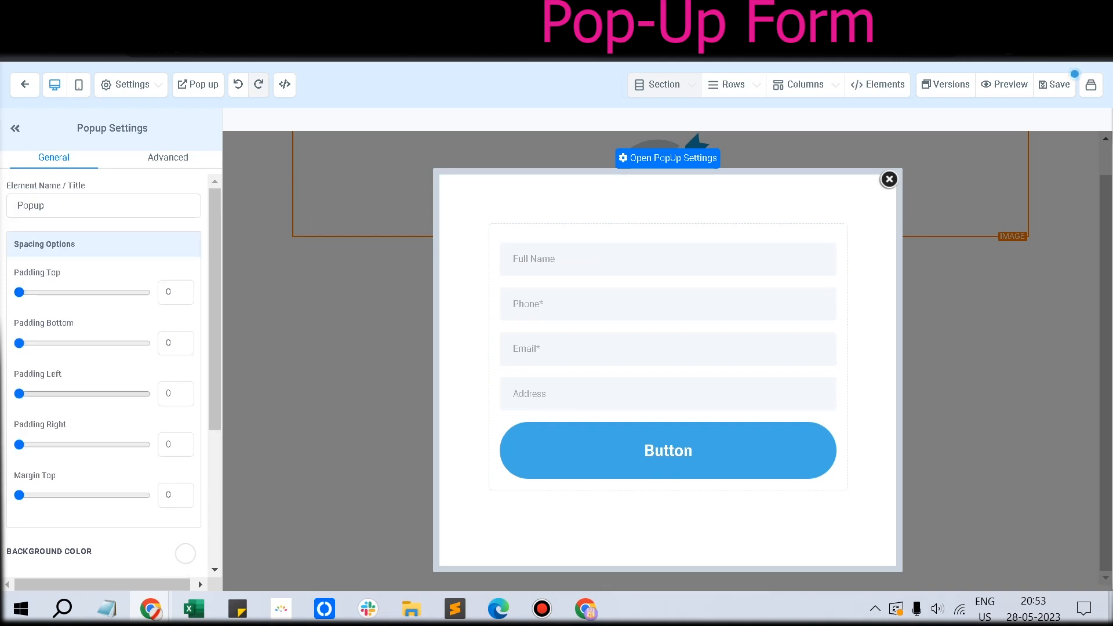
Review the popup's advanced border, radius, shadow and custom class settings and return to its general settings.
click(167, 157)
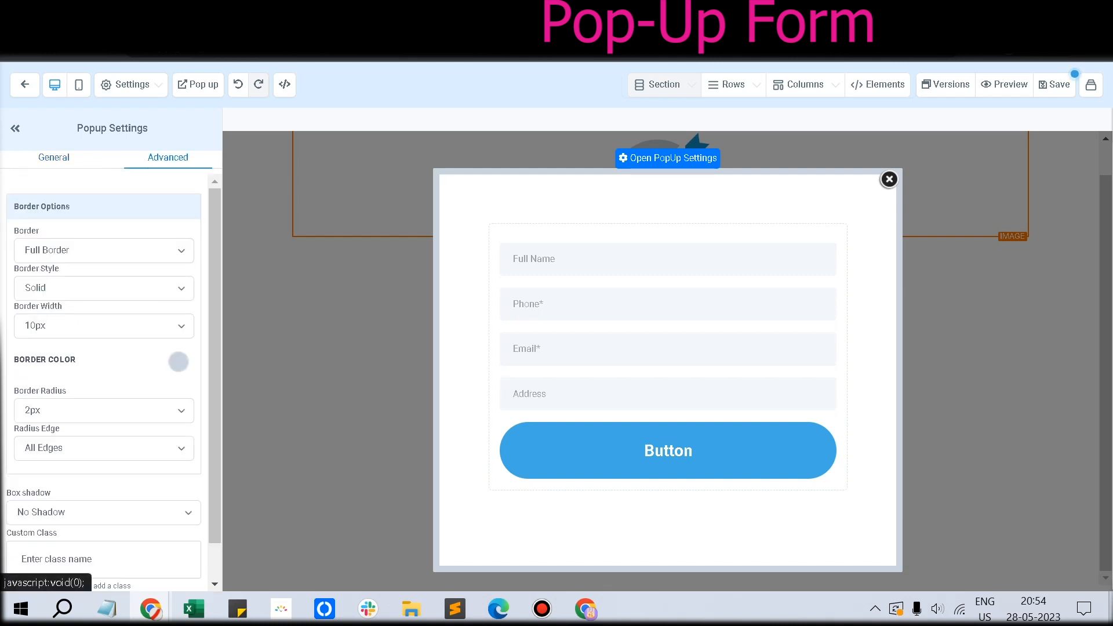
scroll(104, 371, down, 1)
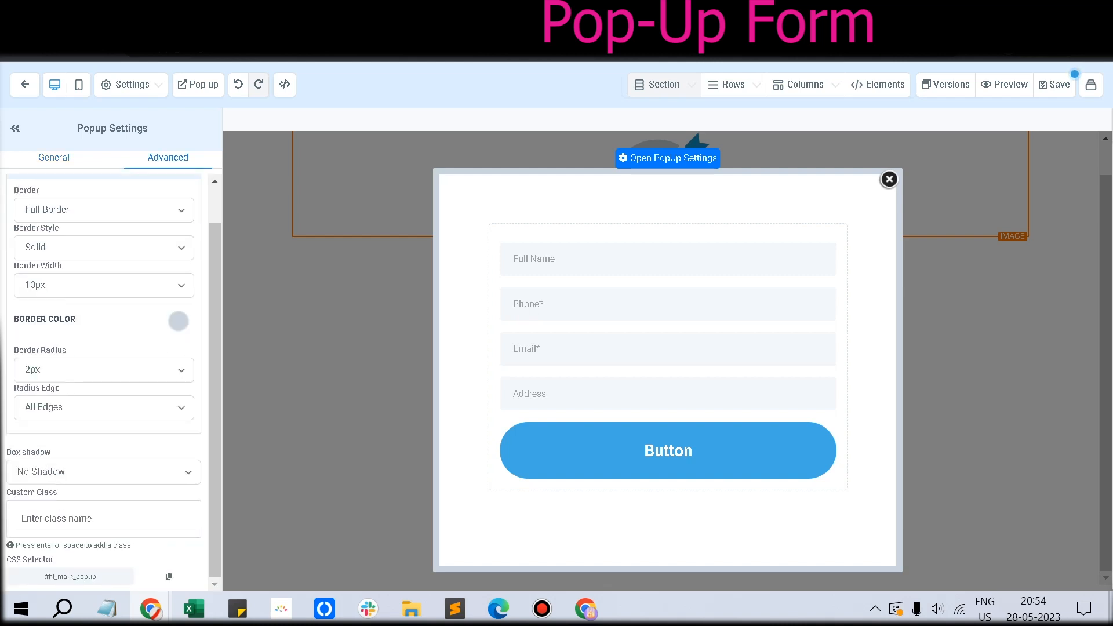
click(54, 158)
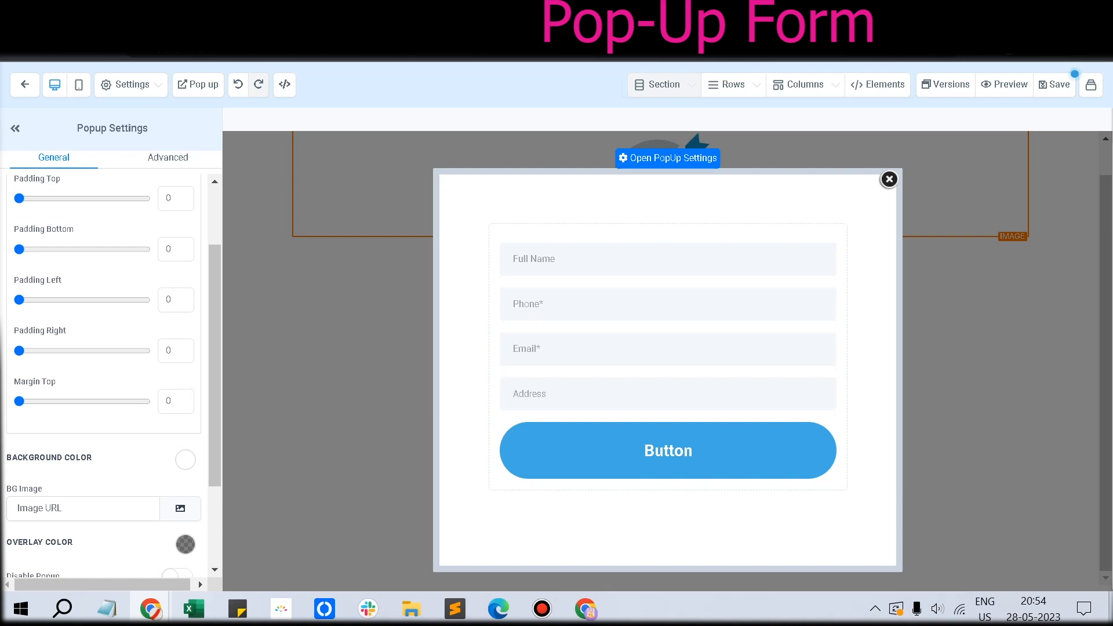
Set the black running-man silhouette picture from the media library as the popup's background image.
scroll(103, 371, down, 2)
click(180, 422)
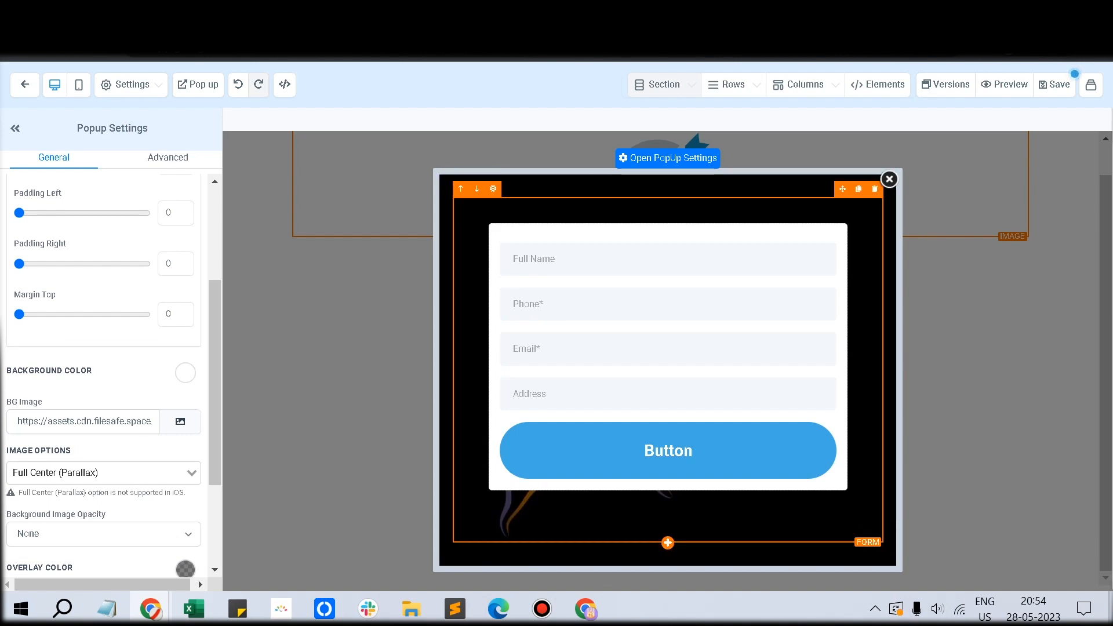
scroll(103, 376, down, 3)
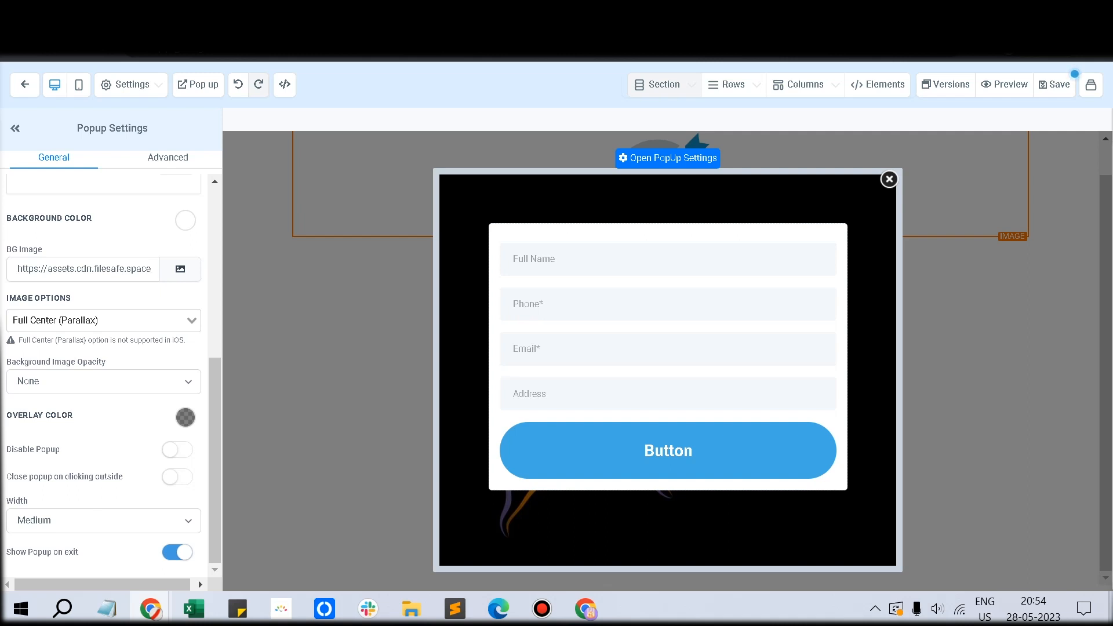
Save the page with the popup changes and close the popup.
click(168, 157)
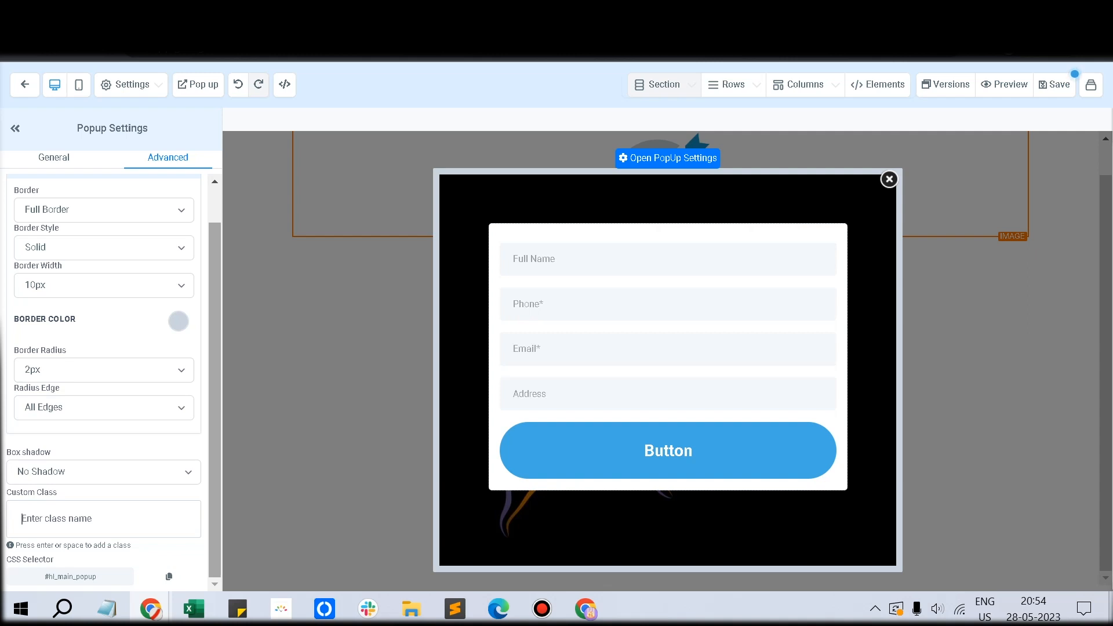
key(ctrl+s)
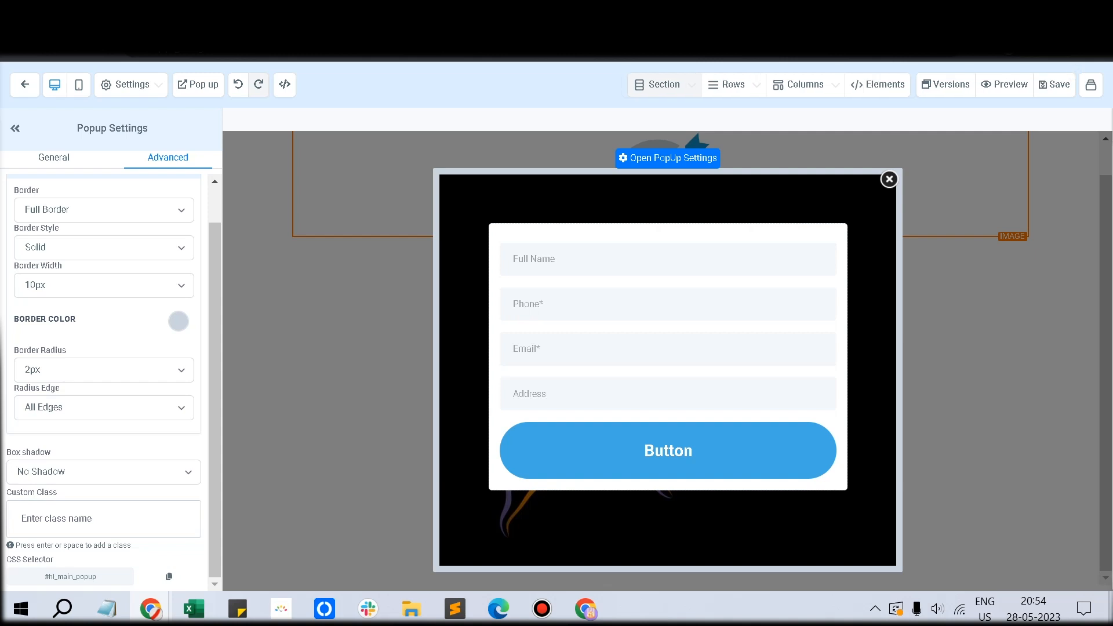
key(Escape)
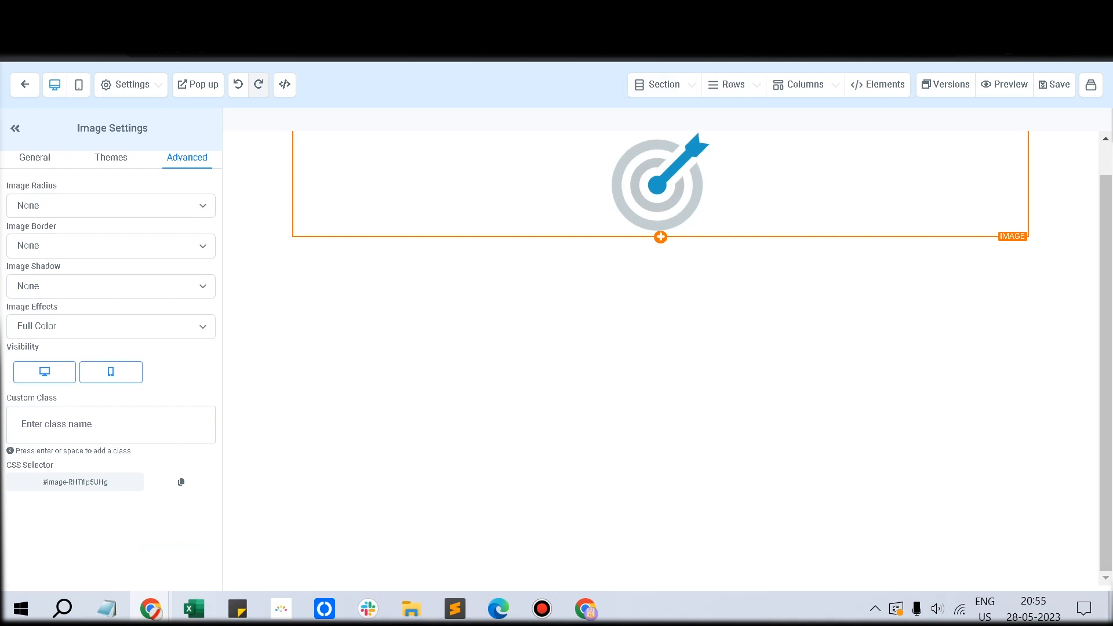
scroll(661, 347, up, 1)
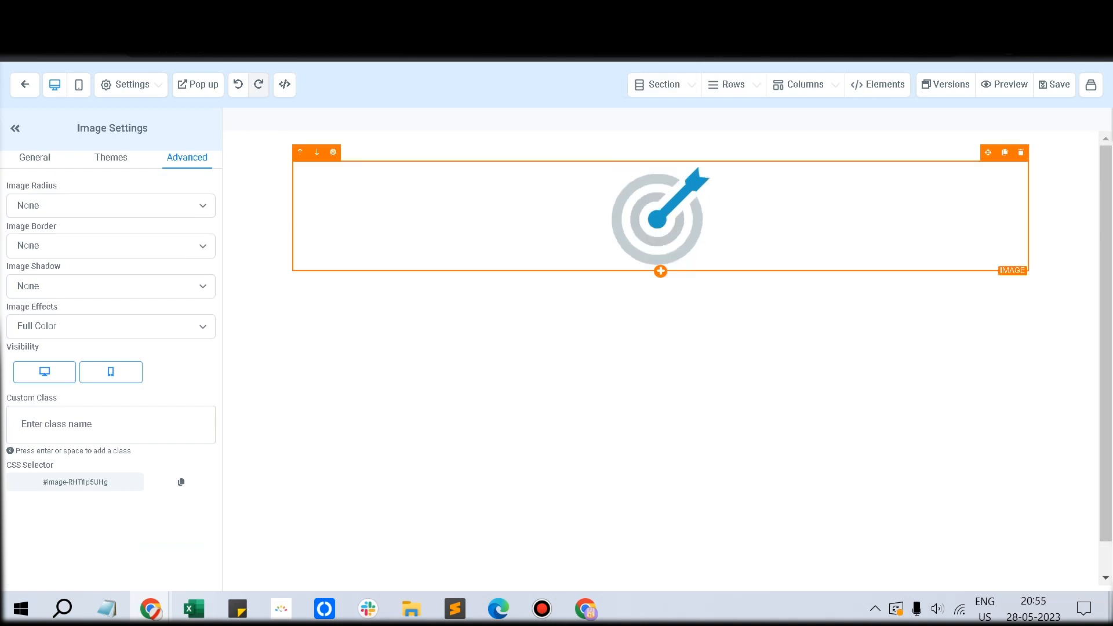
Duplicate the page's only section from the section manager.
click(664, 86)
click(578, 140)
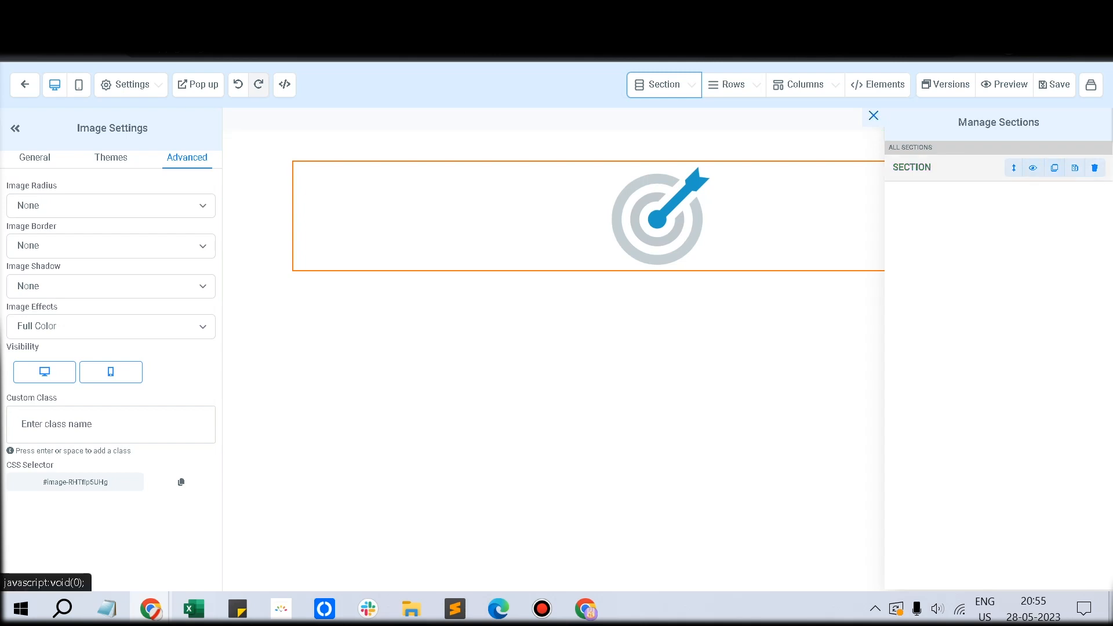
click(665, 85)
click(874, 116)
click(665, 84)
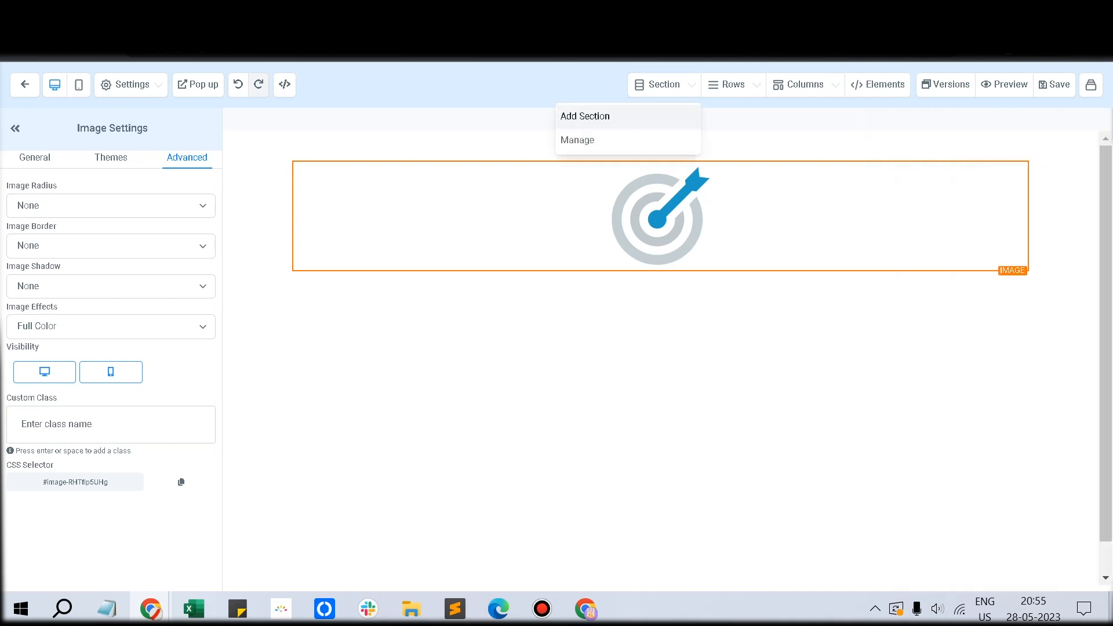
click(578, 139)
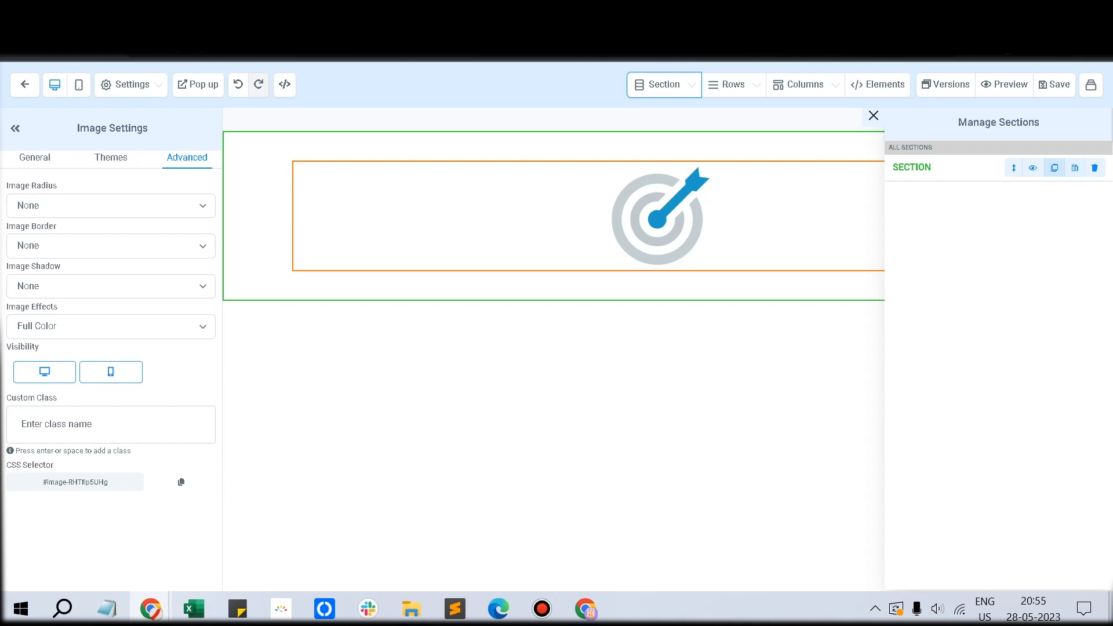
click(1055, 168)
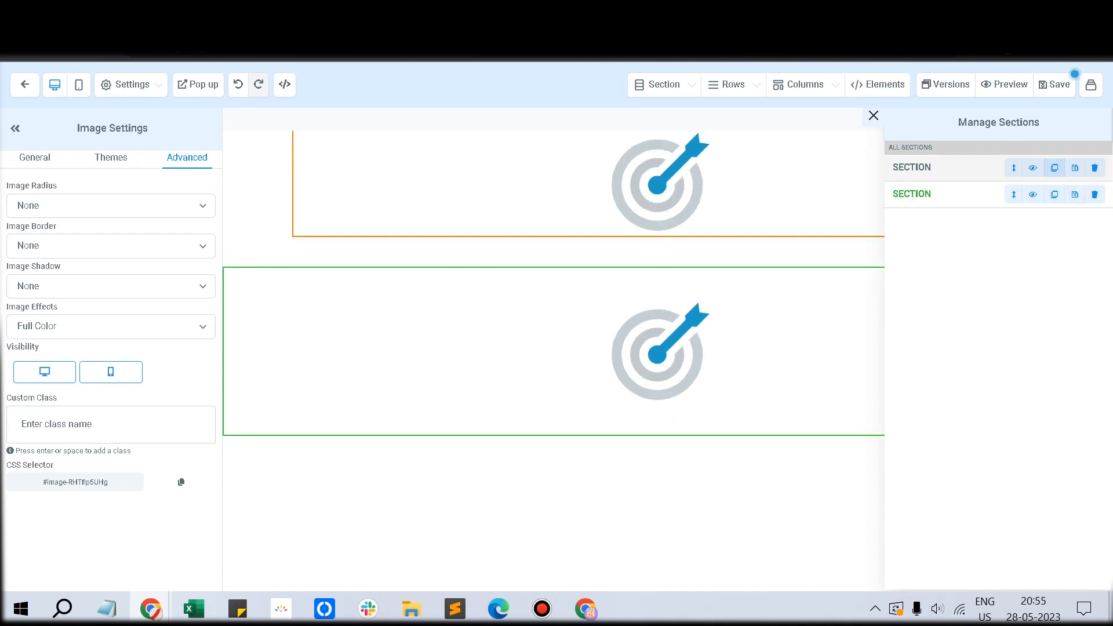
Rename the duplicated section image-pop-up and look through its general settings.
click(912, 195)
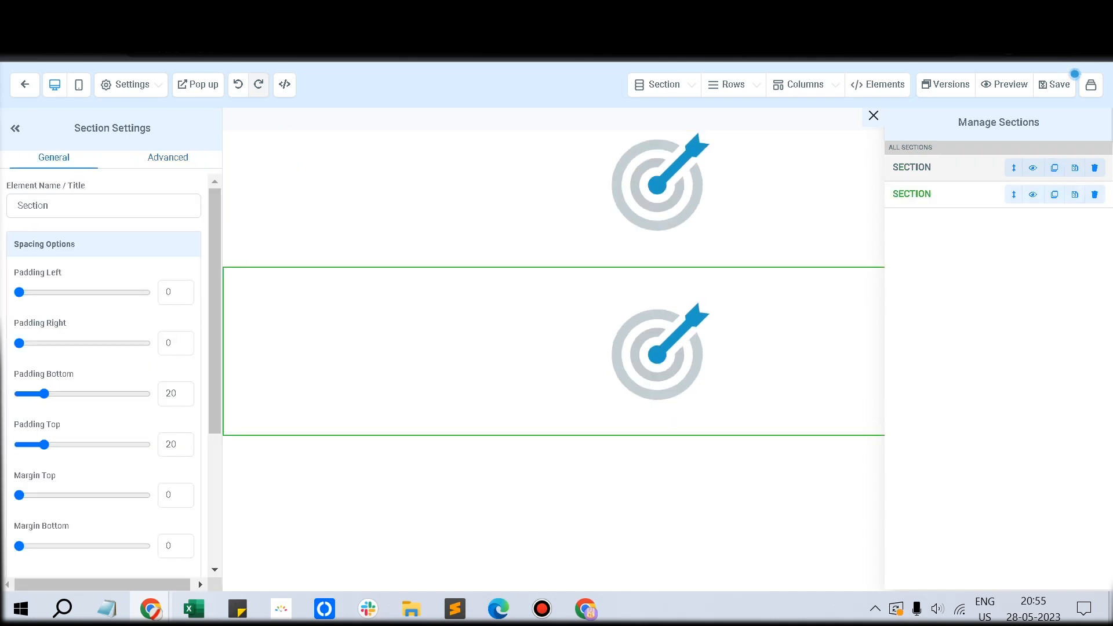
drag(49, 205, 16, 205)
text(Image-pou)
key(BackSpace)
text(p-up)
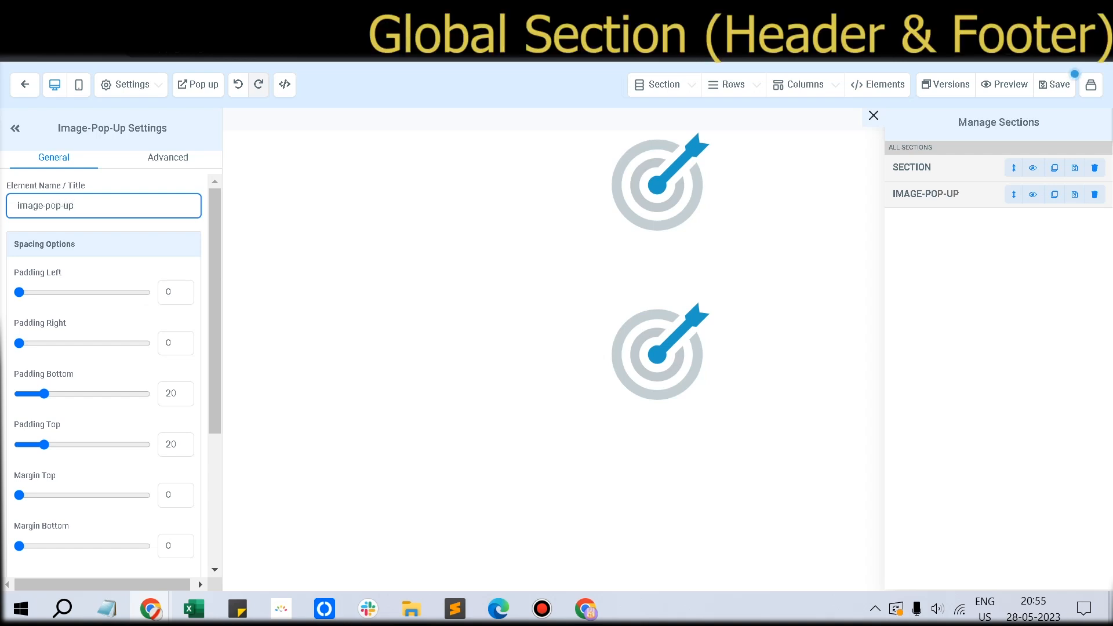
scroll(104, 348, down, 3)
scroll(105, 348, up, 1)
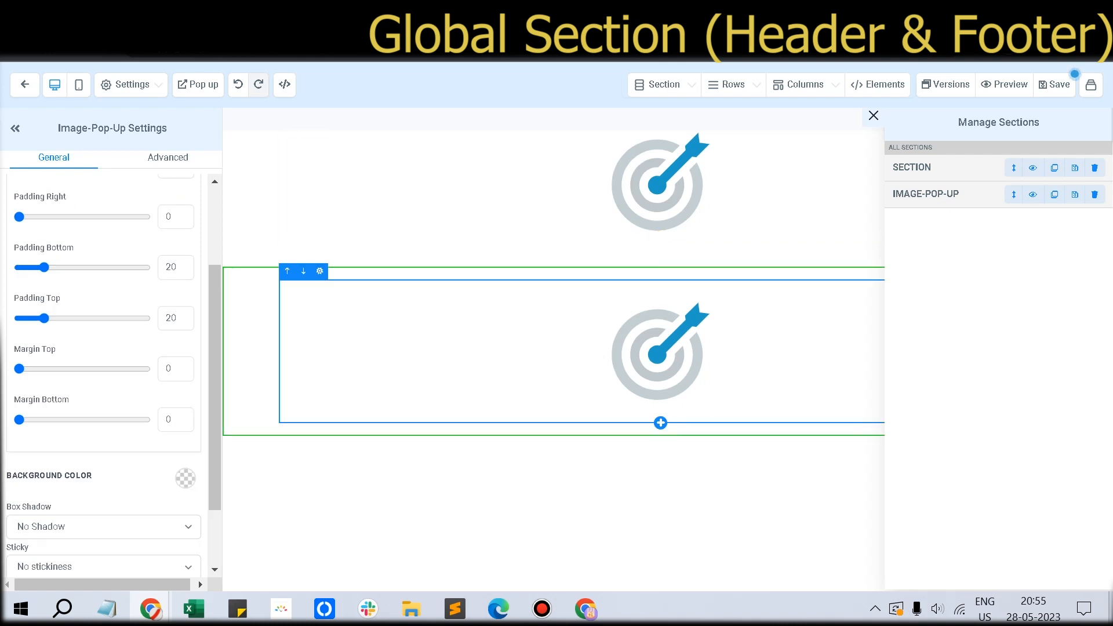
scroll(104, 371, down, 2)
scroll(661, 347, up, 1)
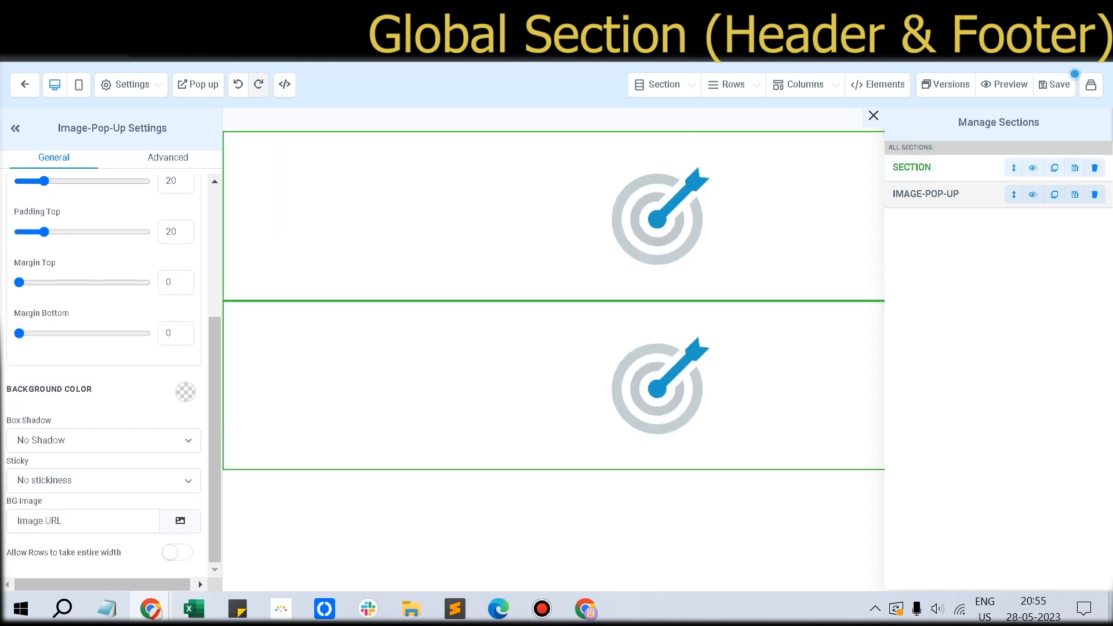
Close the section manager and save the page with the duplicated section.
click(912, 168)
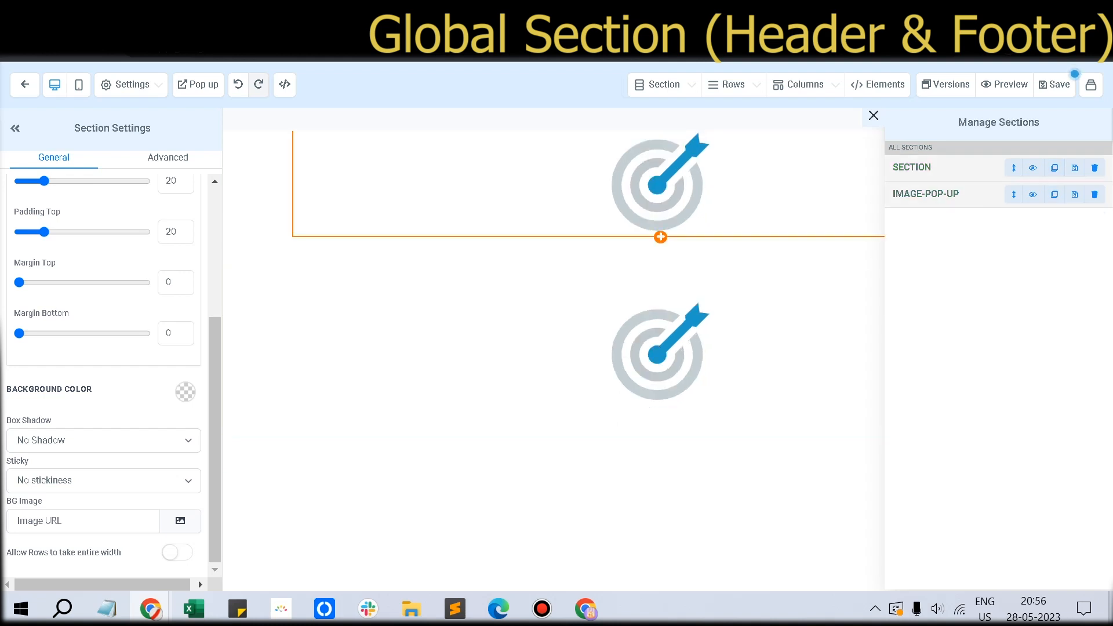
click(874, 116)
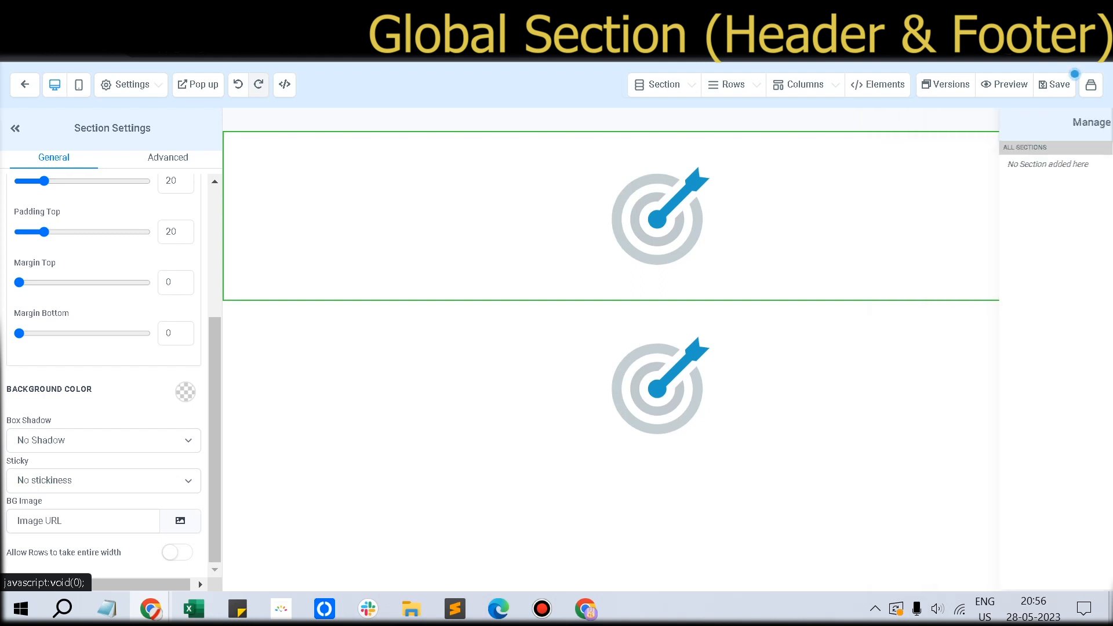
click(1055, 85)
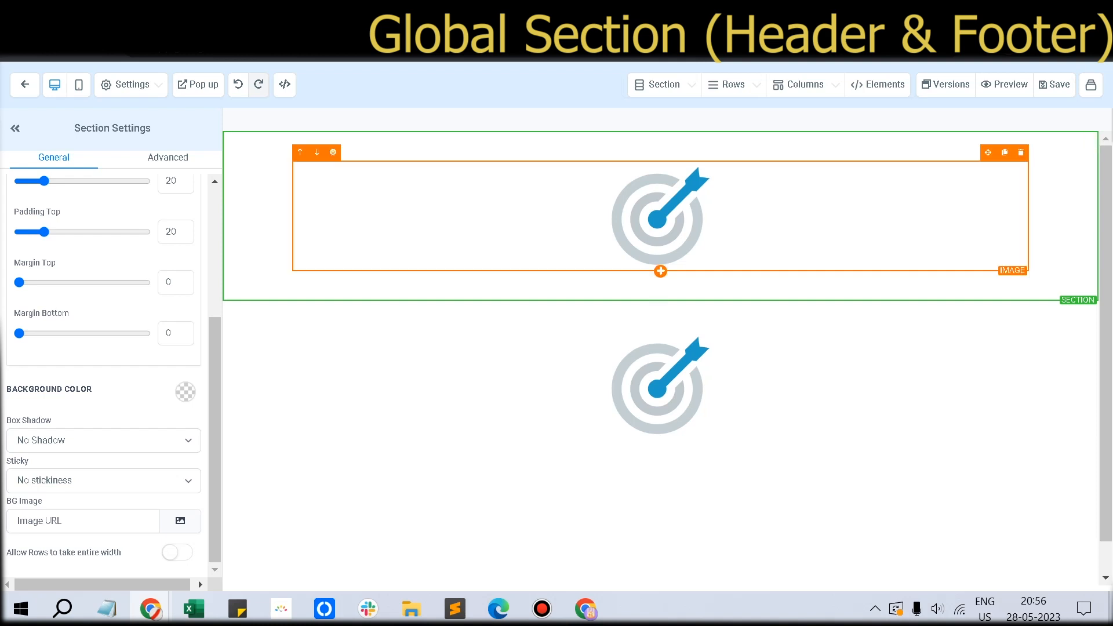
Replace the image in the first section with a Navigation Menu element.
click(1021, 152)
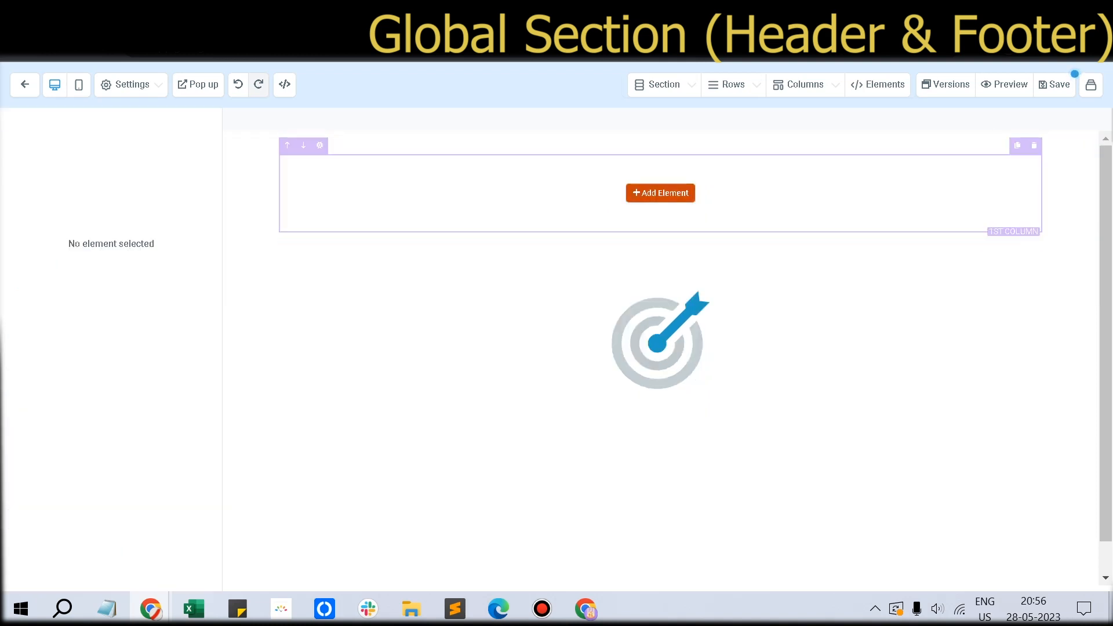
click(661, 193)
scroll(920, 342, down, 10)
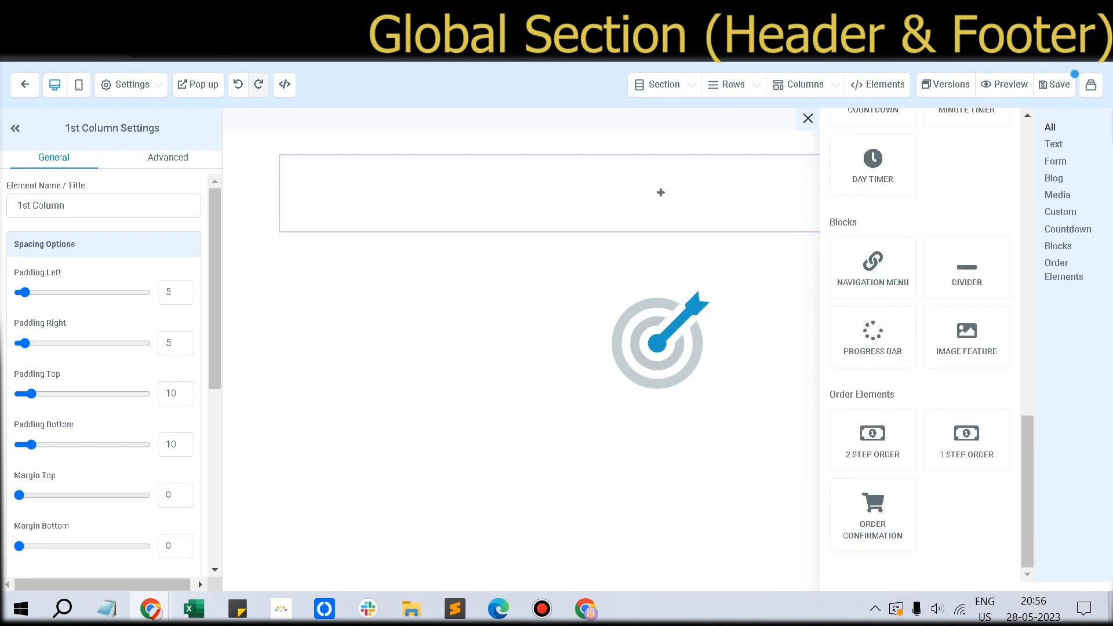
click(873, 268)
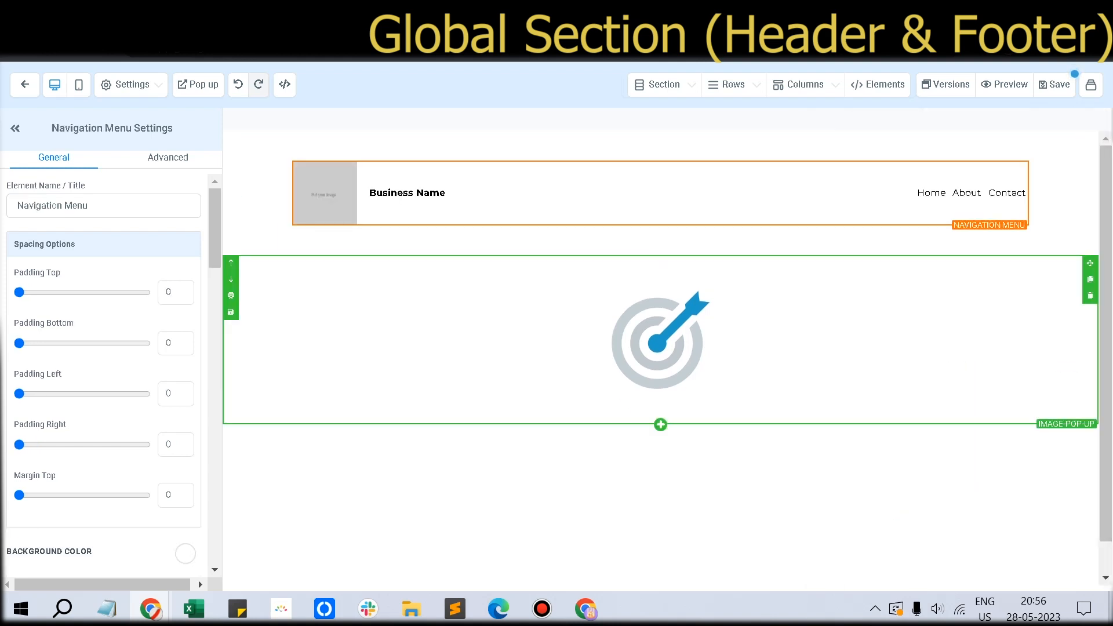
Set the navigation menu's brand logo to free_icon_1.svg from the media library.
scroll(104, 348, down, 10)
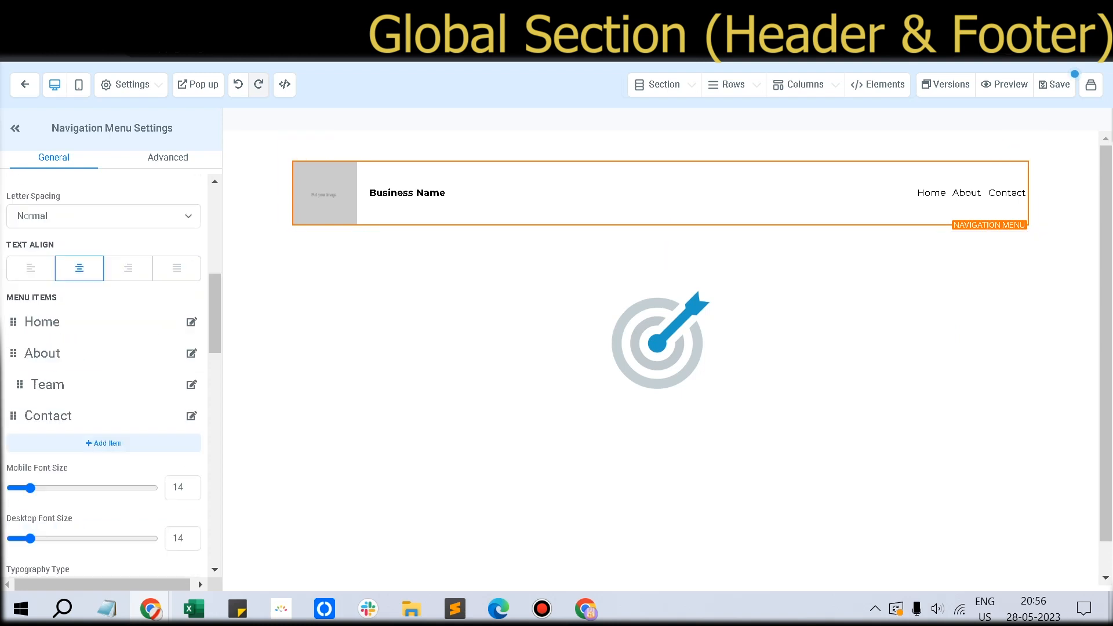
scroll(104, 371, down, 6)
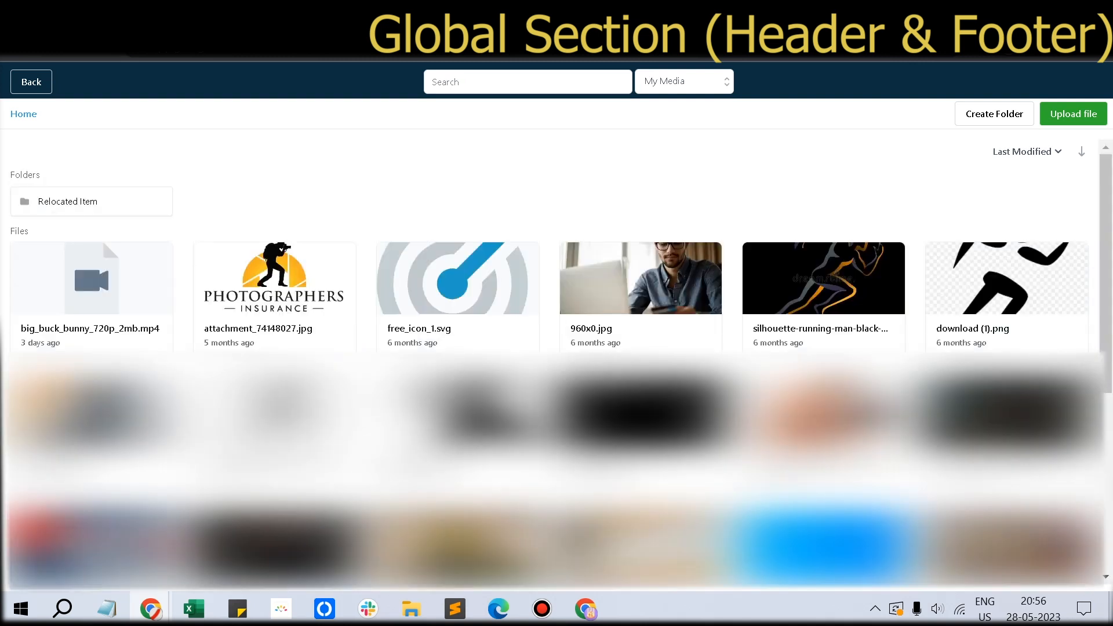
click(458, 284)
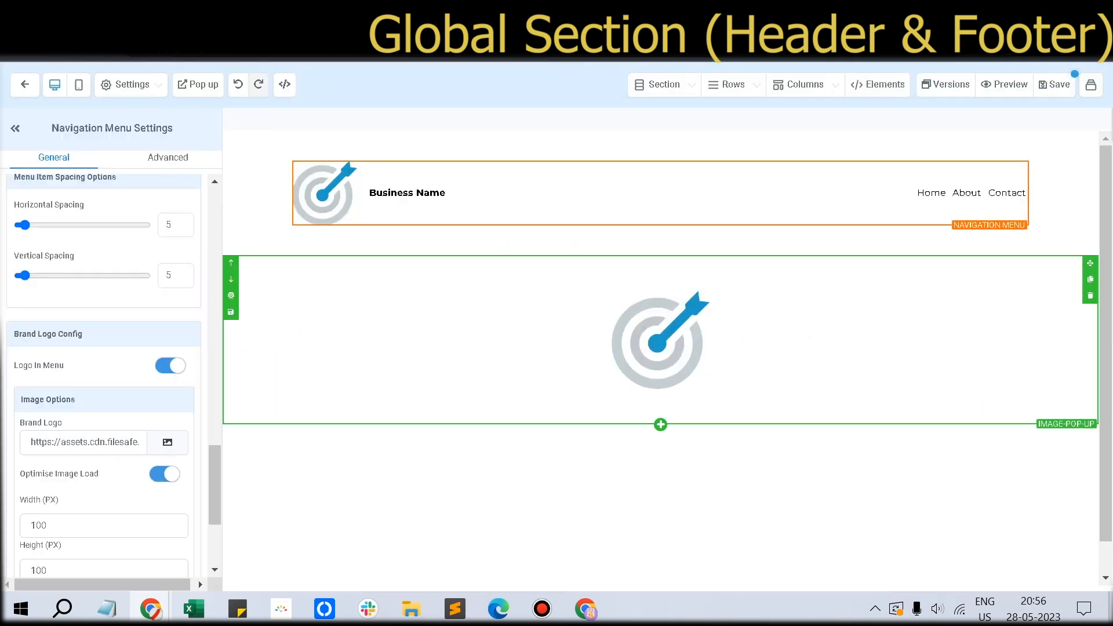
Replace the navigation menu's business name with "Wonder Agency For MedSpa" in bold.
click(409, 193)
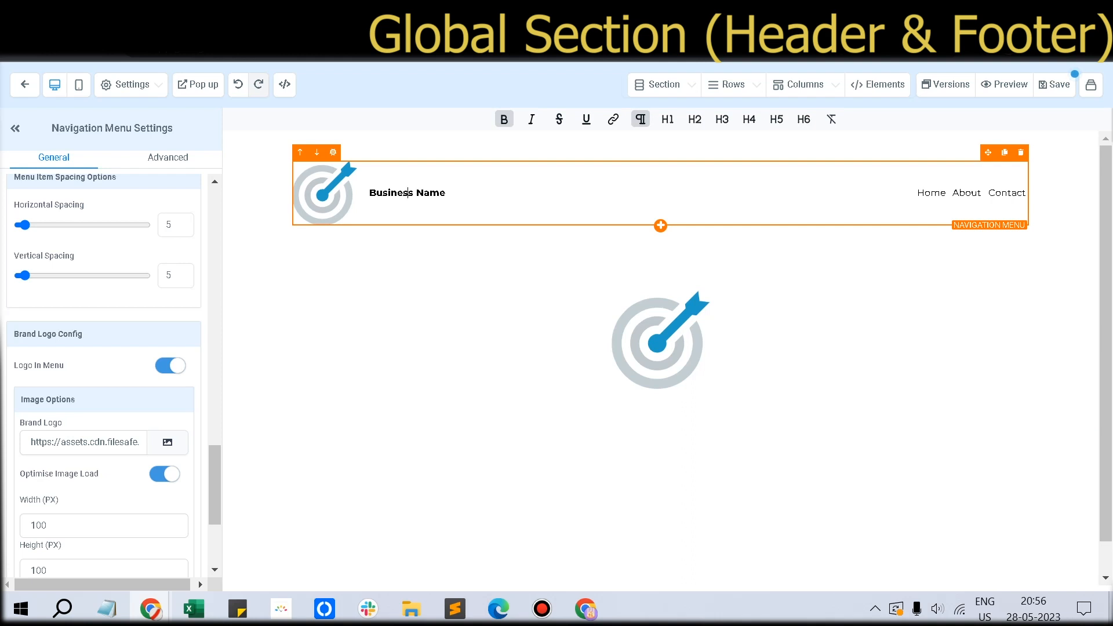
drag(369, 193, 447, 193)
key(BackSpace)
text(Won)
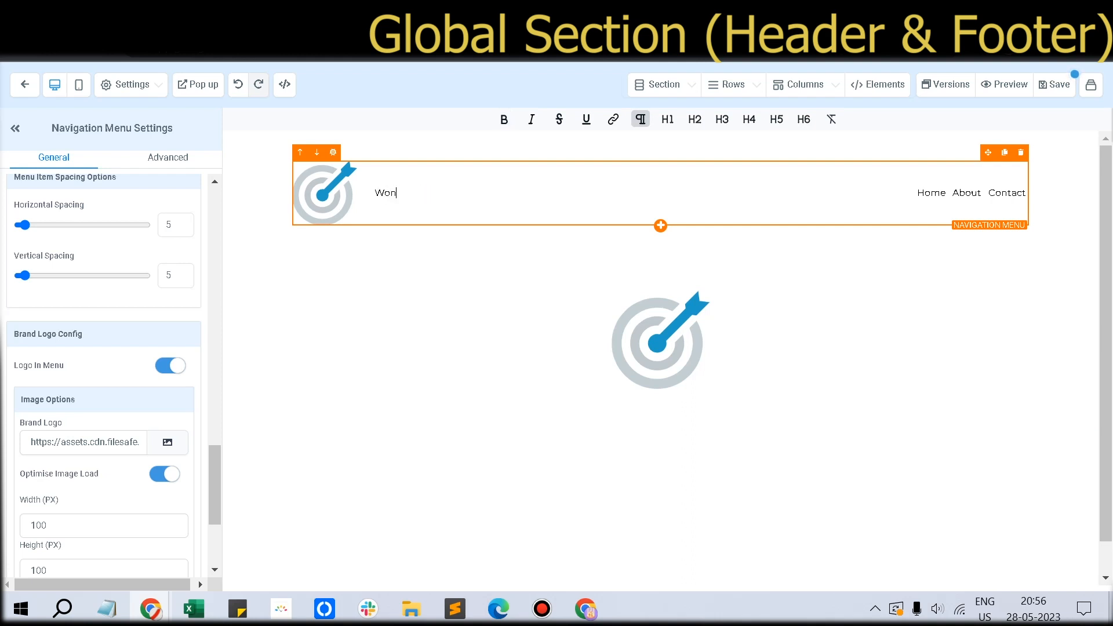
text(der Agency For MedSpa)
key(shift+Home)
key(ctrl+b)
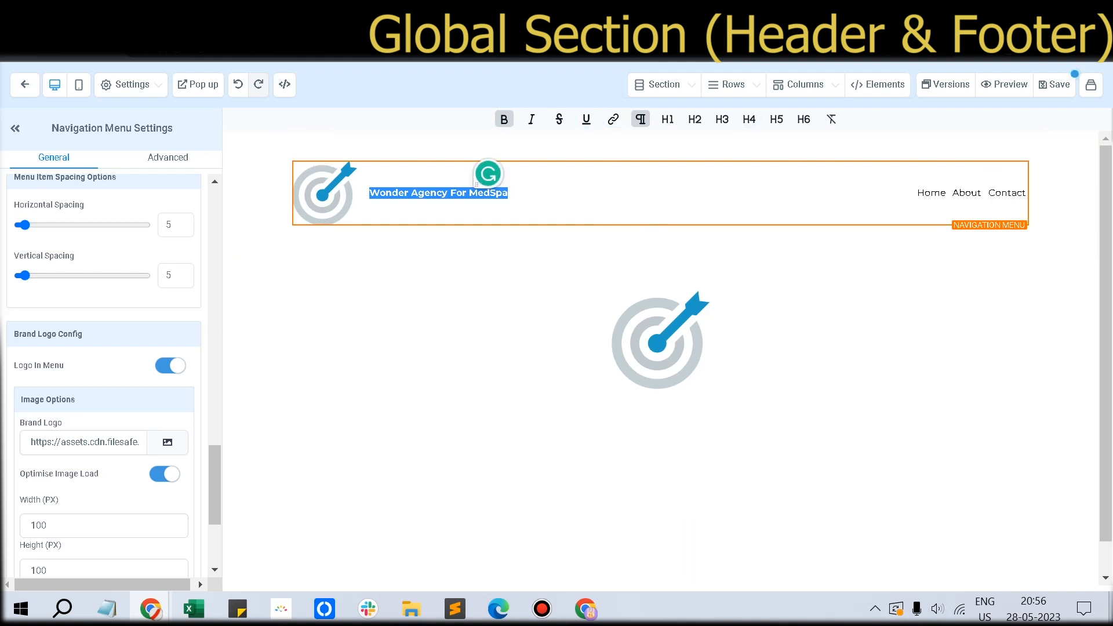
mouse_move(967, 194)
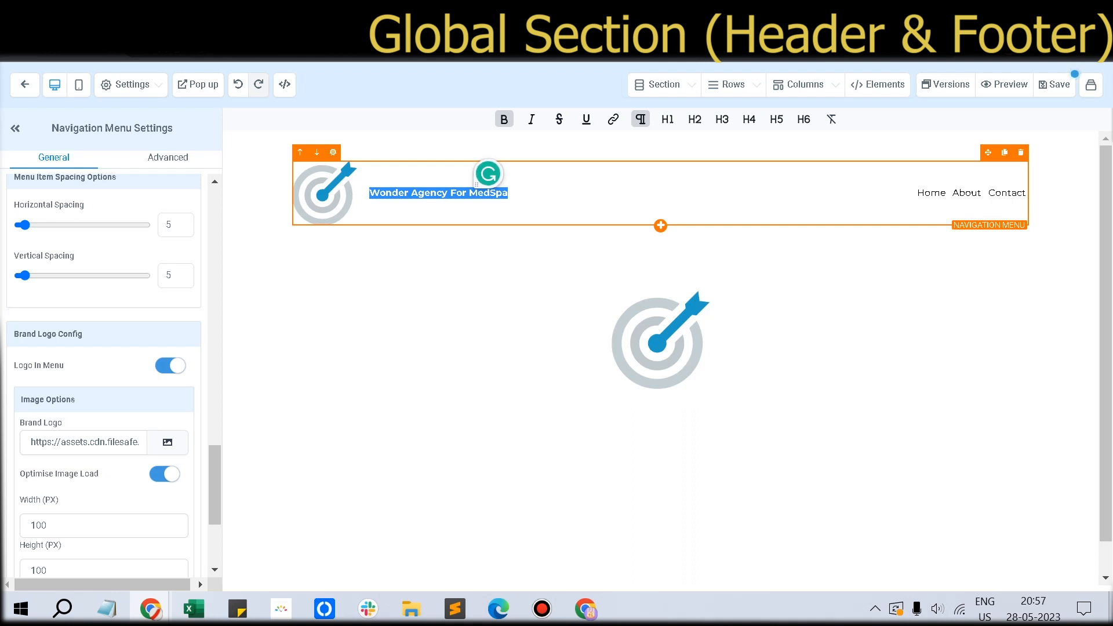
click(655, 197)
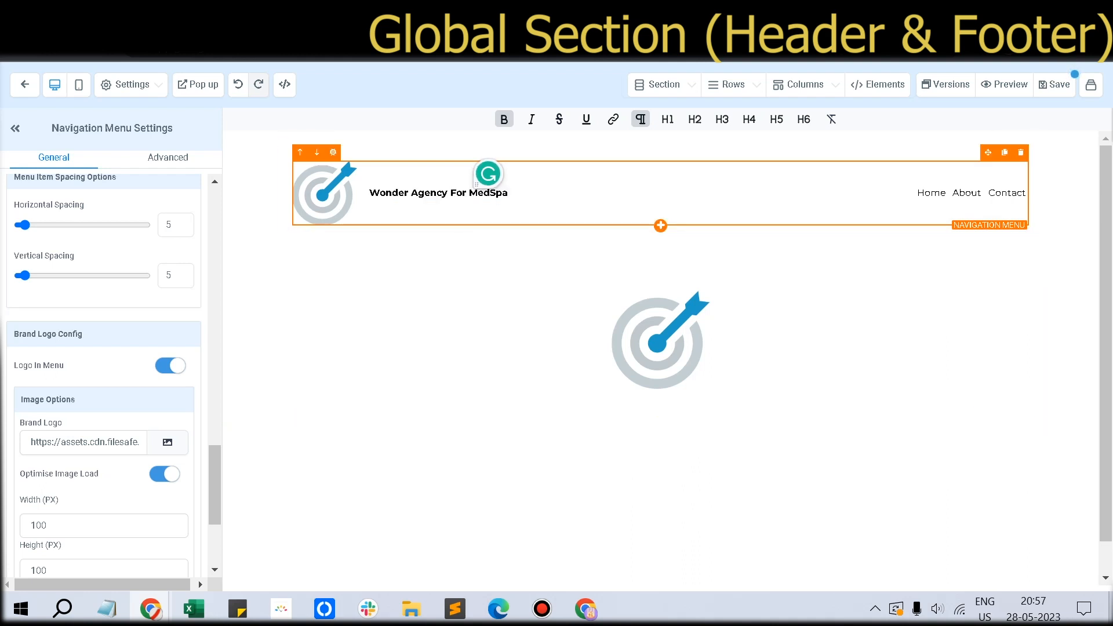
Delete the Team item from the navigation menu's items.
scroll(103, 377, down, 3)
scroll(104, 377, up, 6)
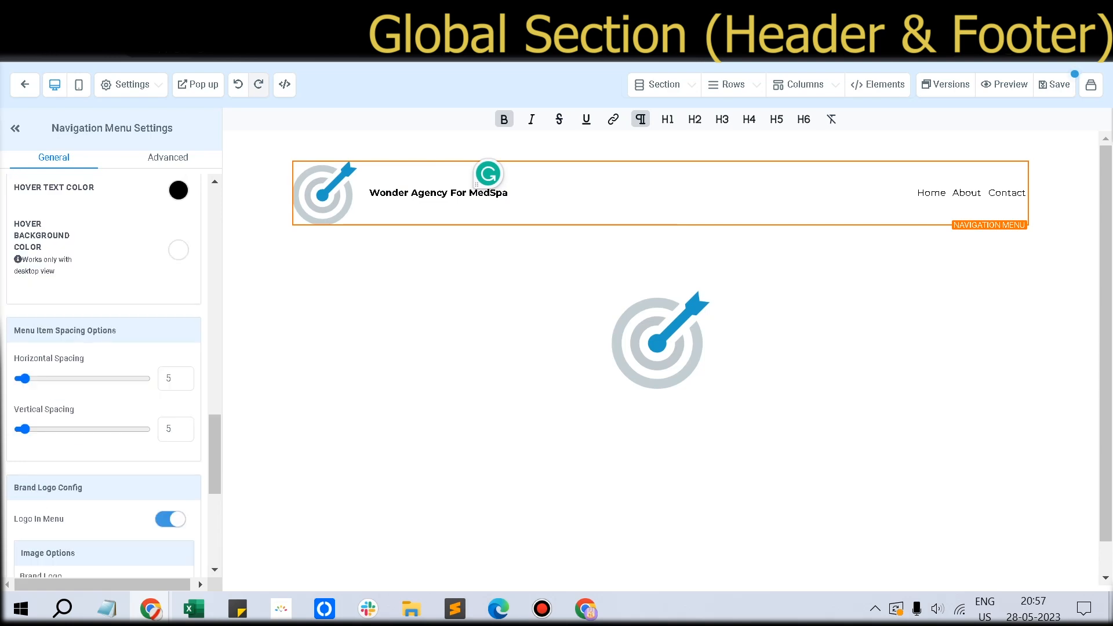
scroll(103, 377, up, 5)
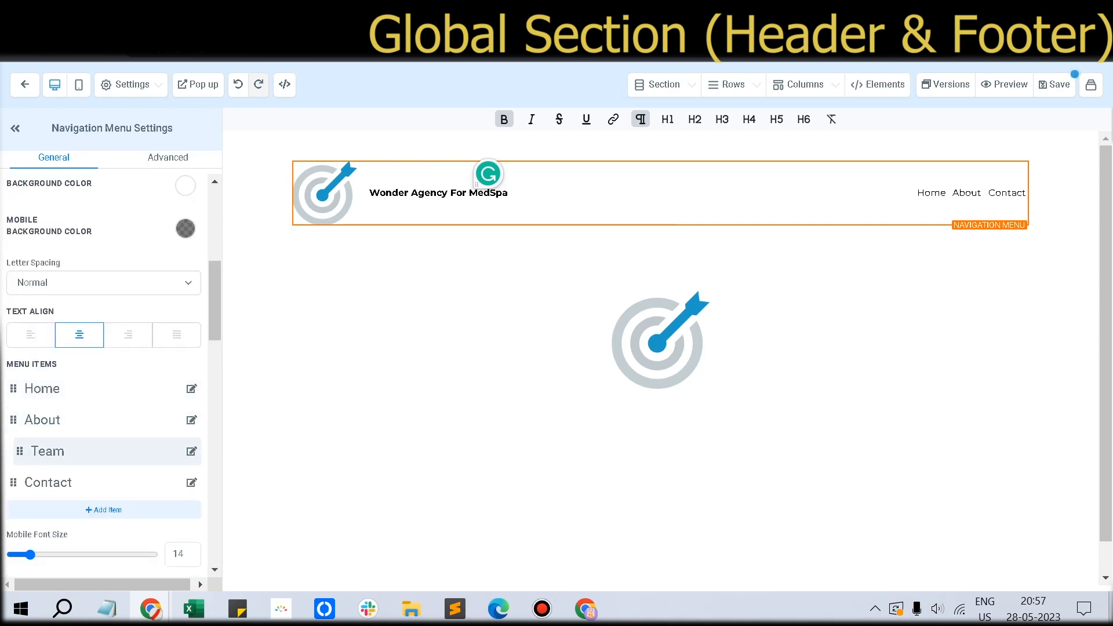
click(192, 451)
click(450, 413)
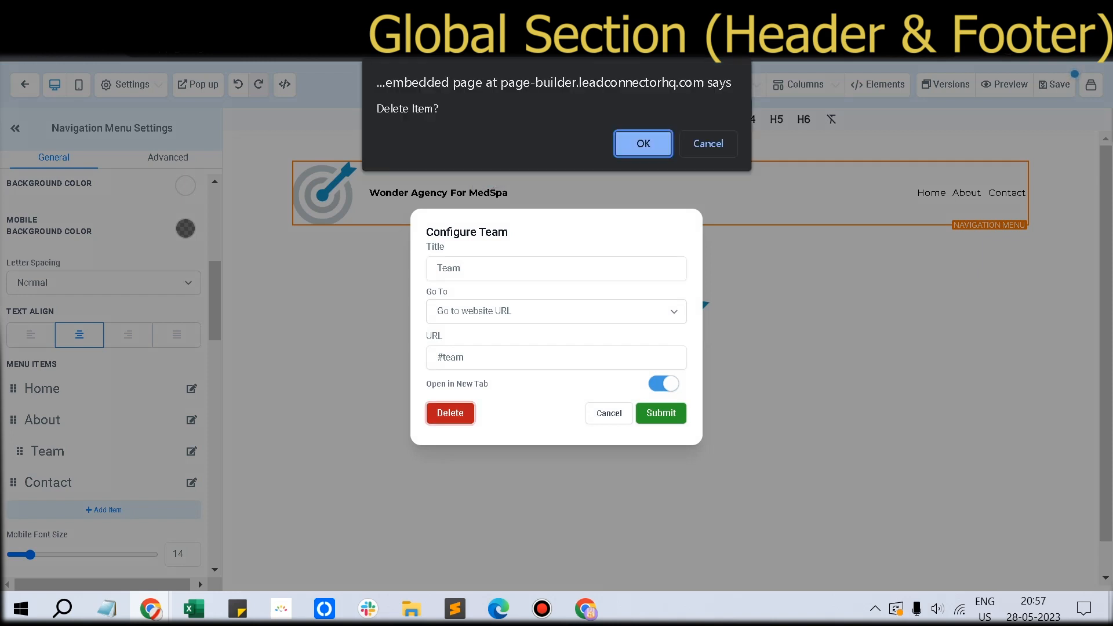
key(Return)
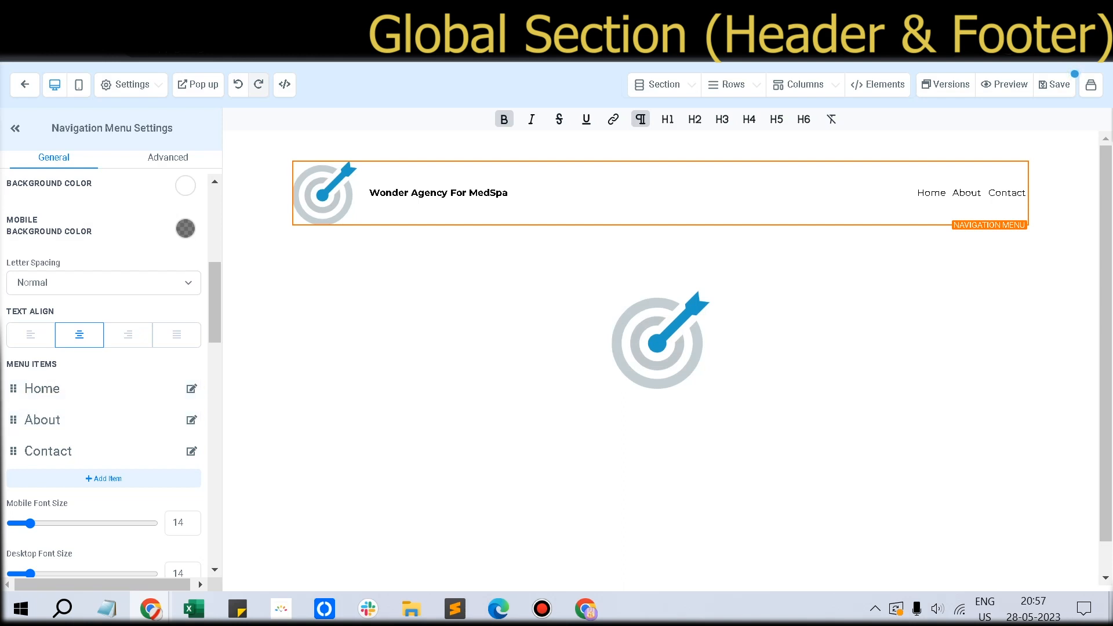
Set the navigation menu's background color to the bright blue preset swatch.
scroll(104, 394, up, 3)
click(186, 359)
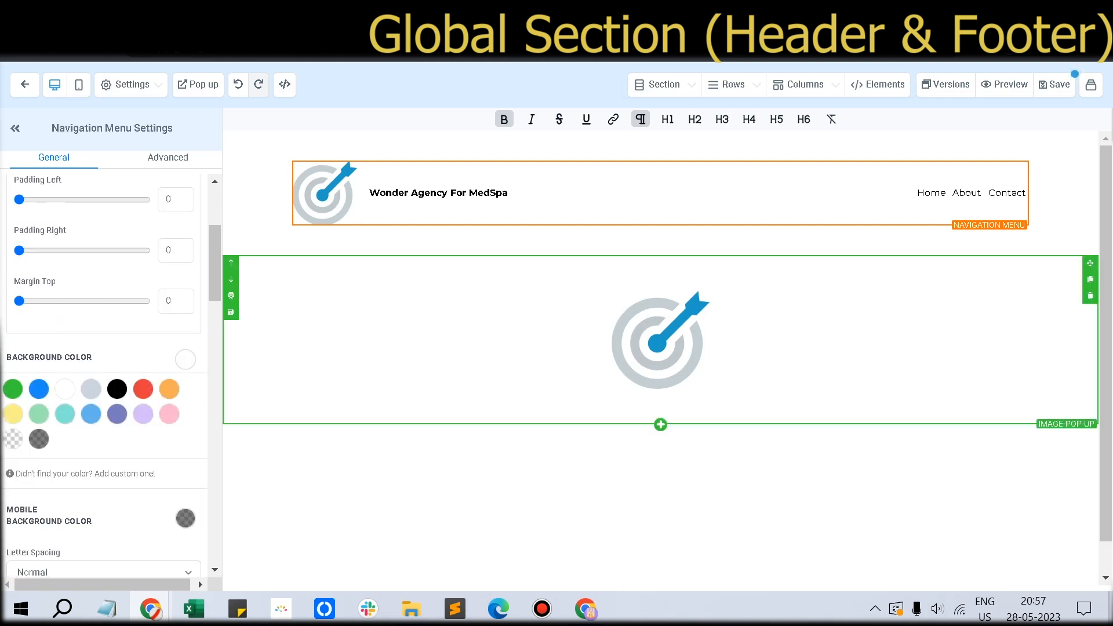
click(38, 388)
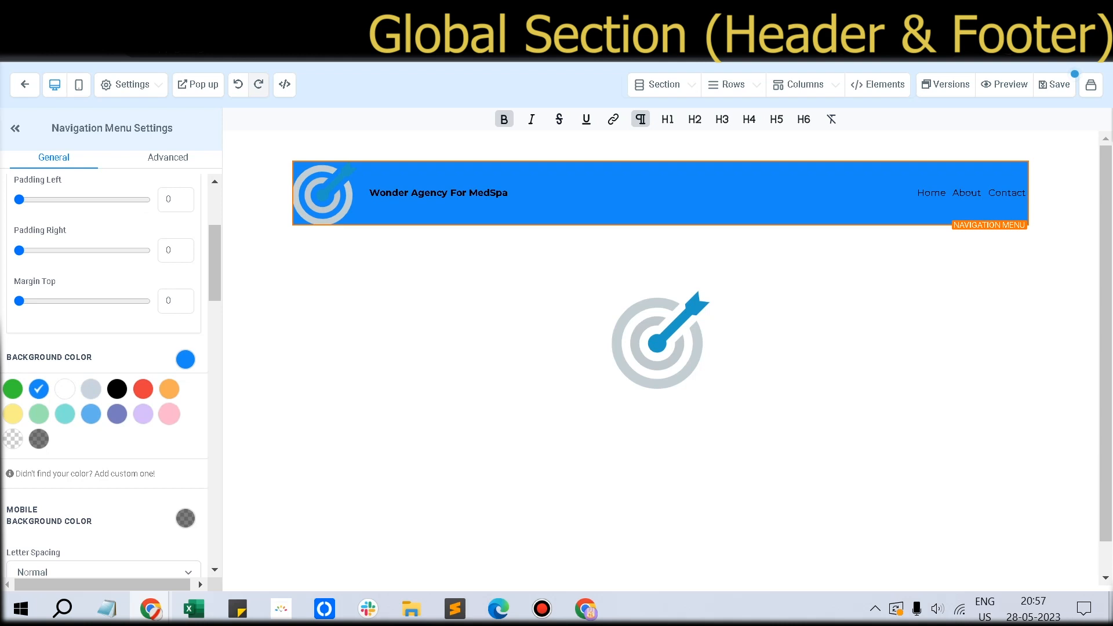
Set the navigation menu's left and right padding to 10.
scroll(104, 371, down, 5)
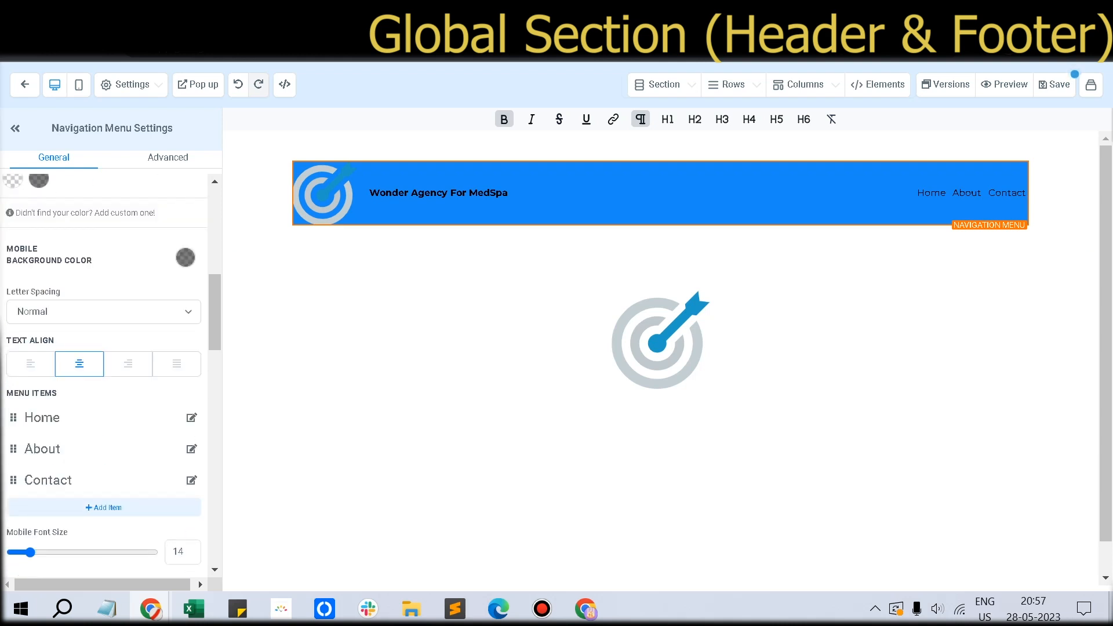
scroll(105, 371, up, 7)
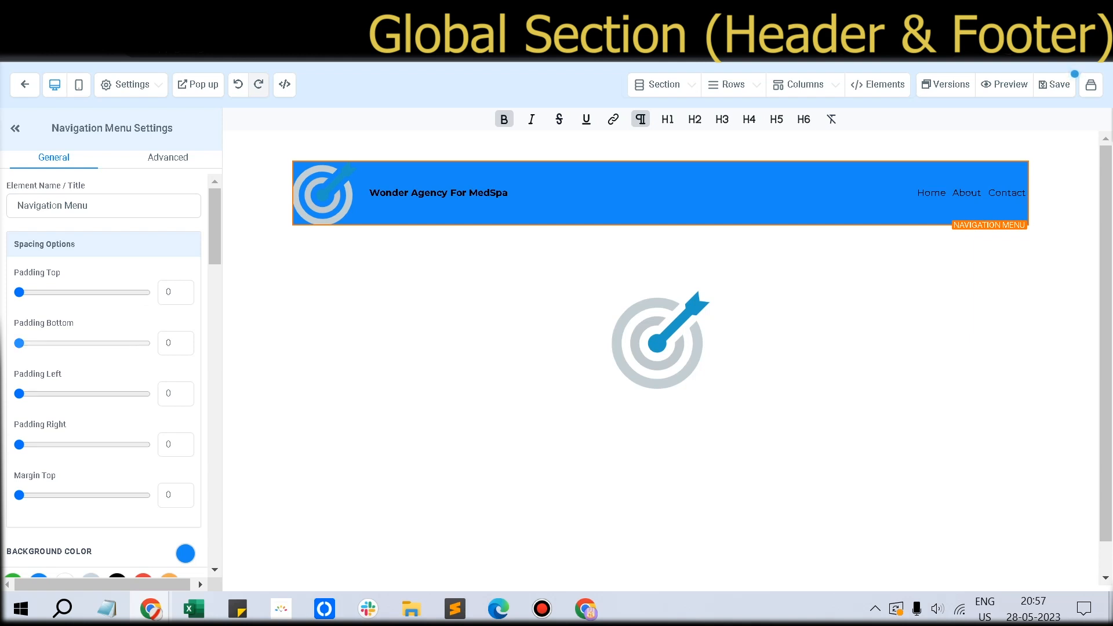
mouse_move(19, 343)
mouse_down()
mouse_move(31, 343)
mouse_move(19, 343)
mouse_up()
drag(20, 394, 31, 394)
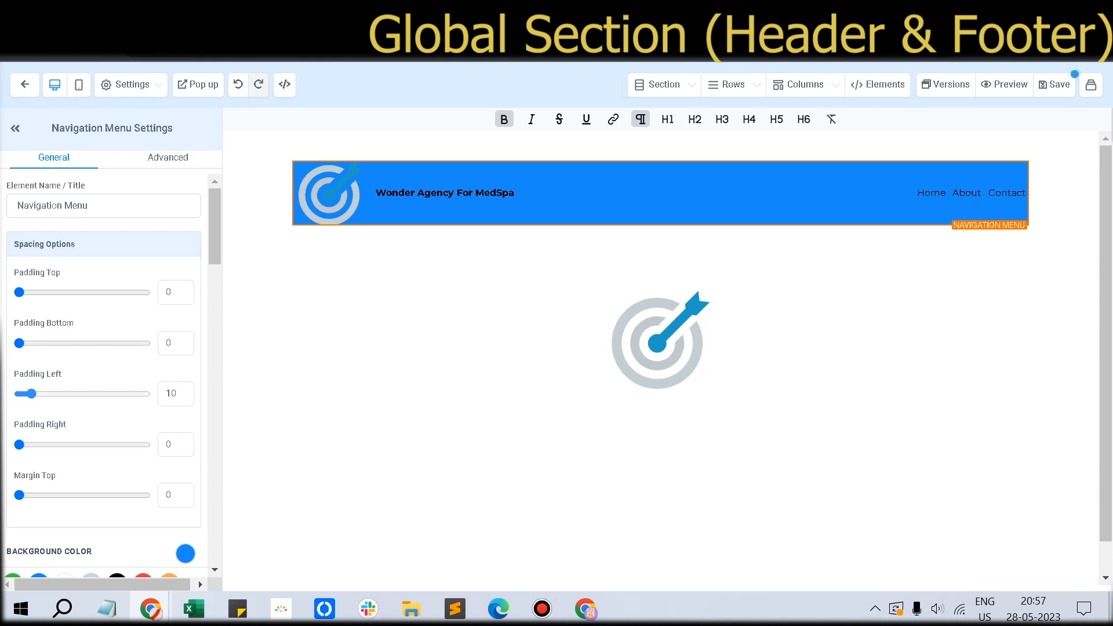
drag(19, 445, 31, 445)
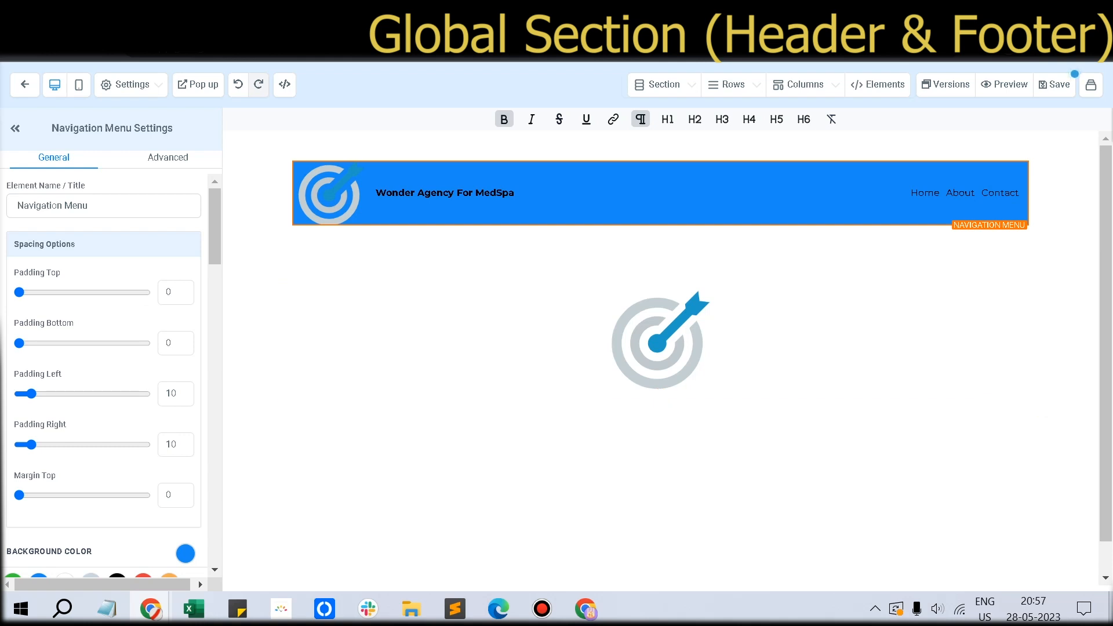
Review the navigation menu's advanced settings, including its border, dropdown and menu configuration options.
click(168, 157)
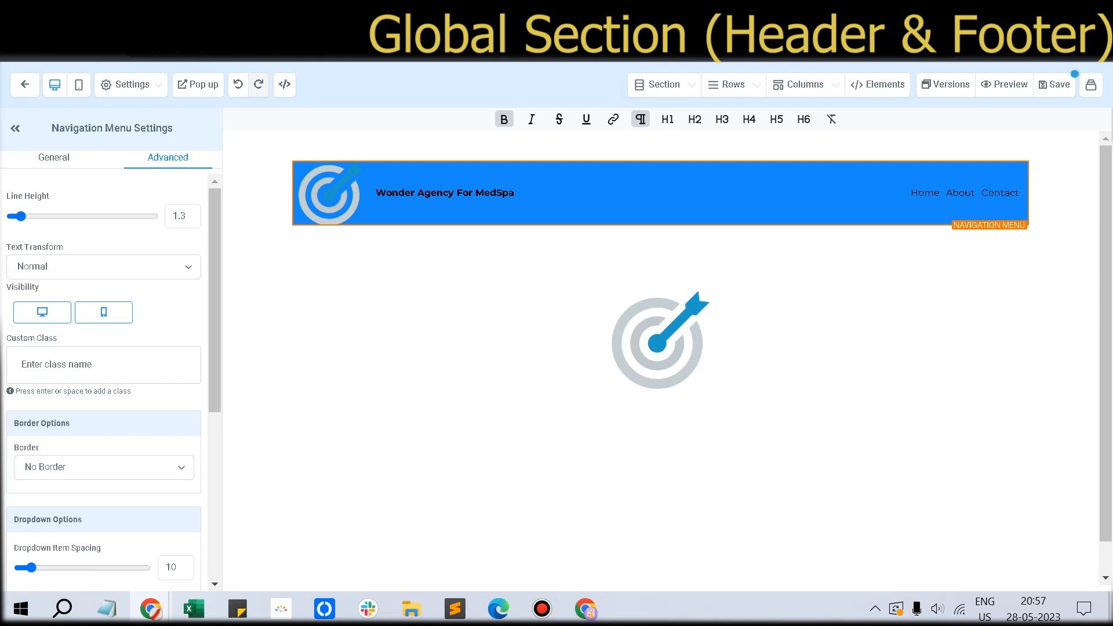
scroll(103, 376, down, 5)
scroll(103, 377, up, 5)
scroll(103, 377, down, 5)
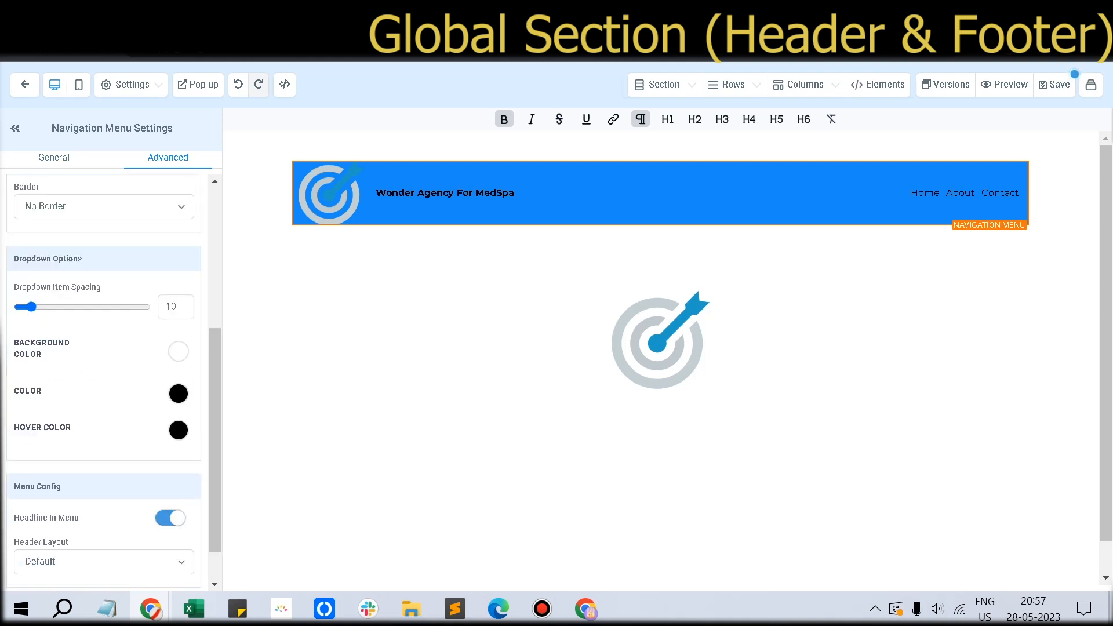
scroll(103, 377, down, 1)
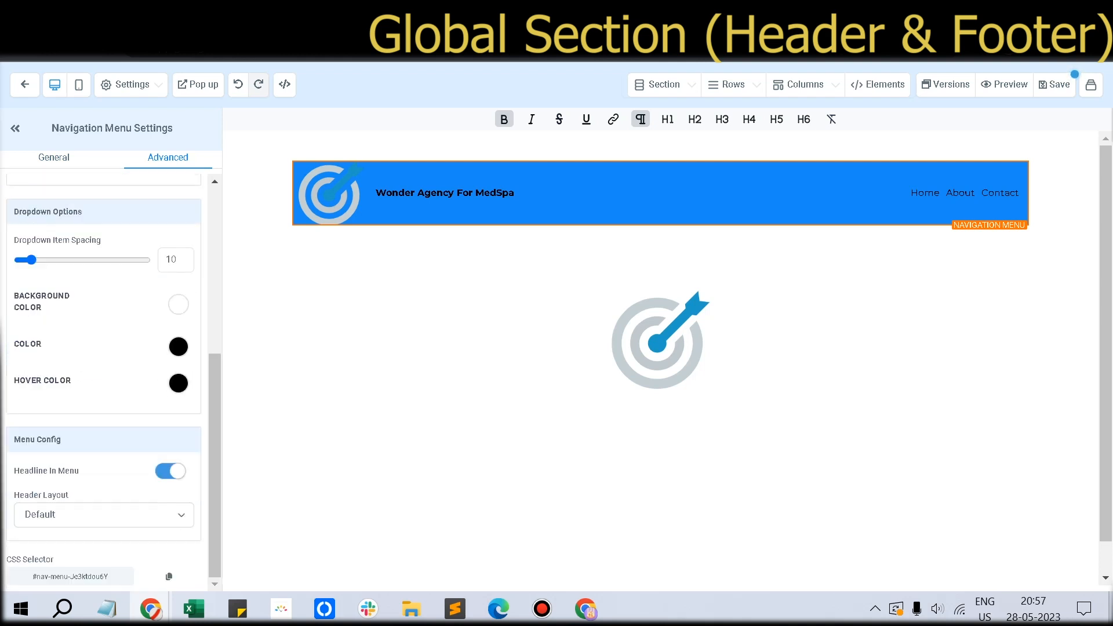
Try hiding the navigation menu on desktop with its visibility setting.
scroll(103, 377, up, 5)
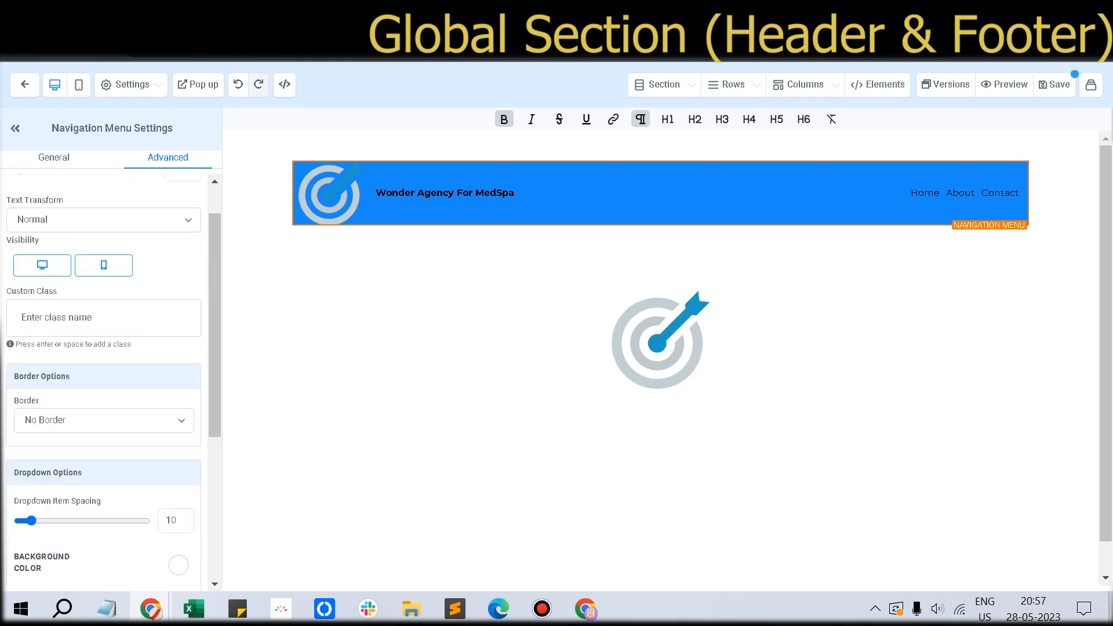
click(42, 265)
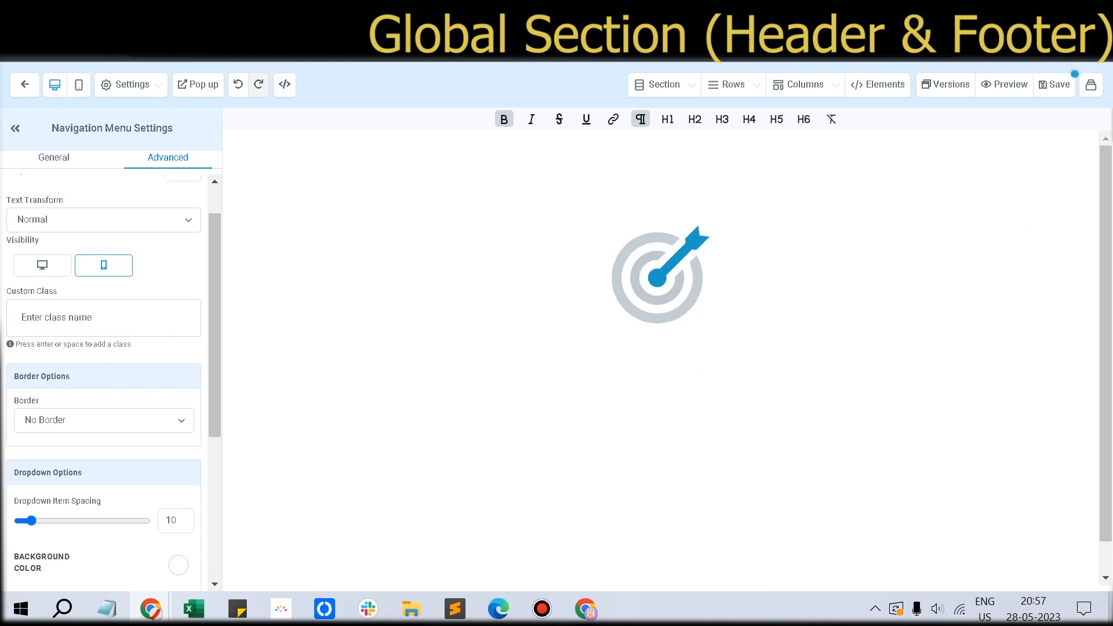
scroll(103, 377, up, 1)
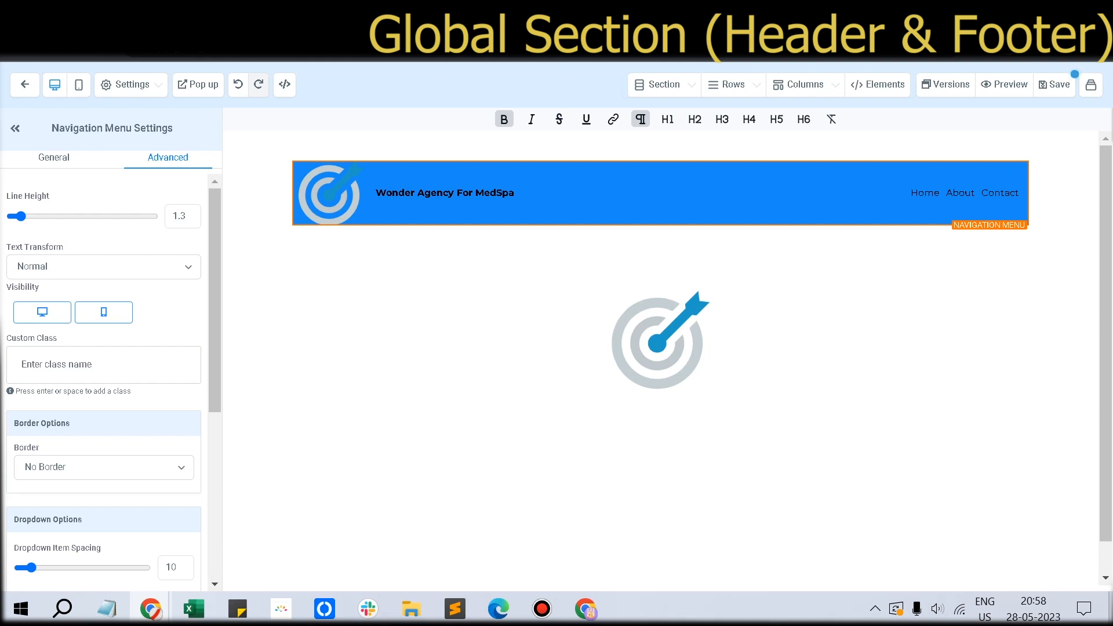
Save the page and store the header section as a global section named Header 2023.
click(1055, 85)
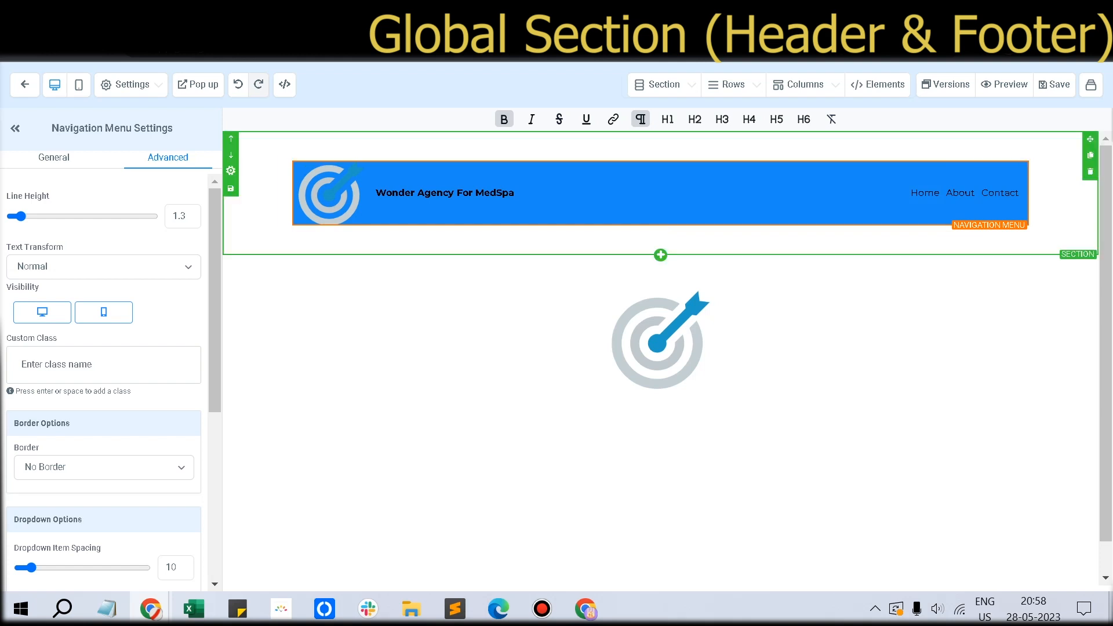
click(231, 188)
click(926, 178)
click(907, 229)
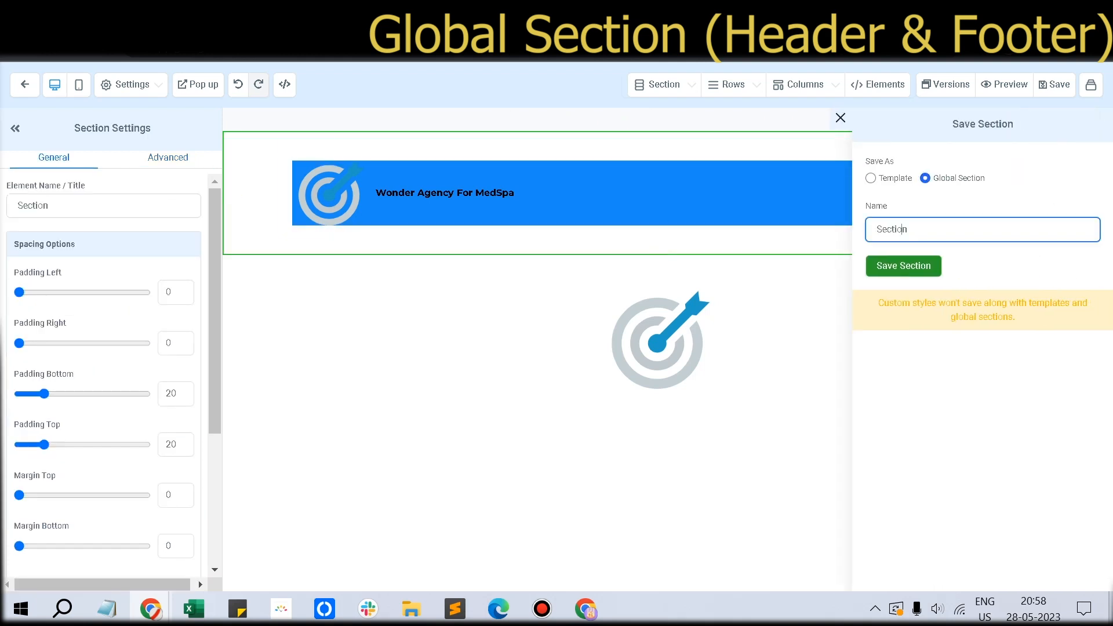
double_click(906, 229)
key(BackSpace)
text(Header 2023)
click(904, 266)
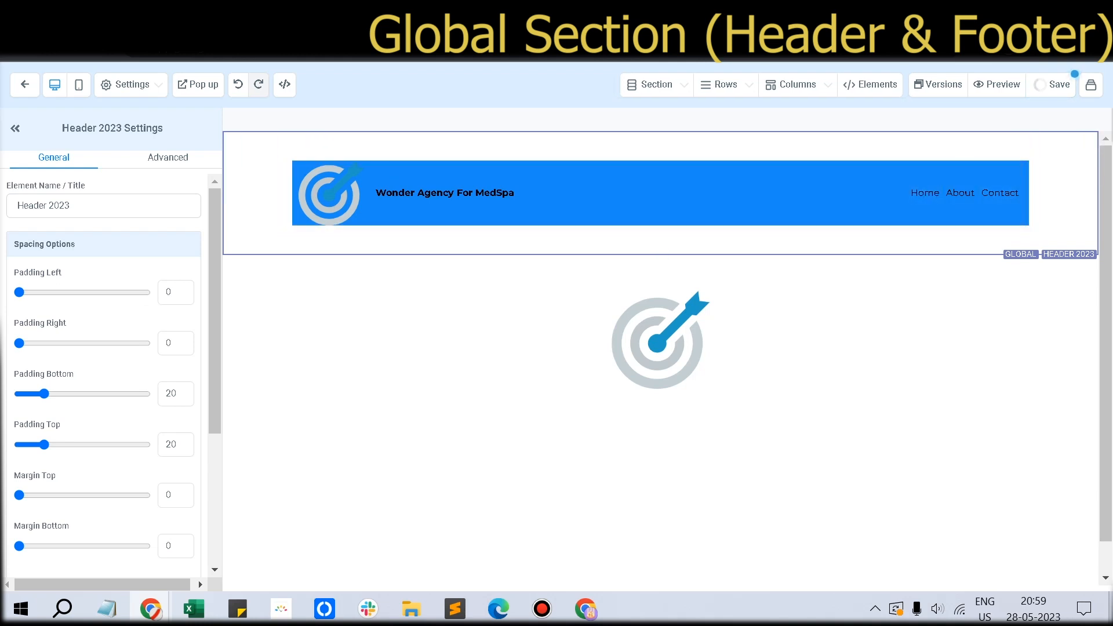
Open the funnel's Offer Page and delete its empty row and section.
click(1091, 85)
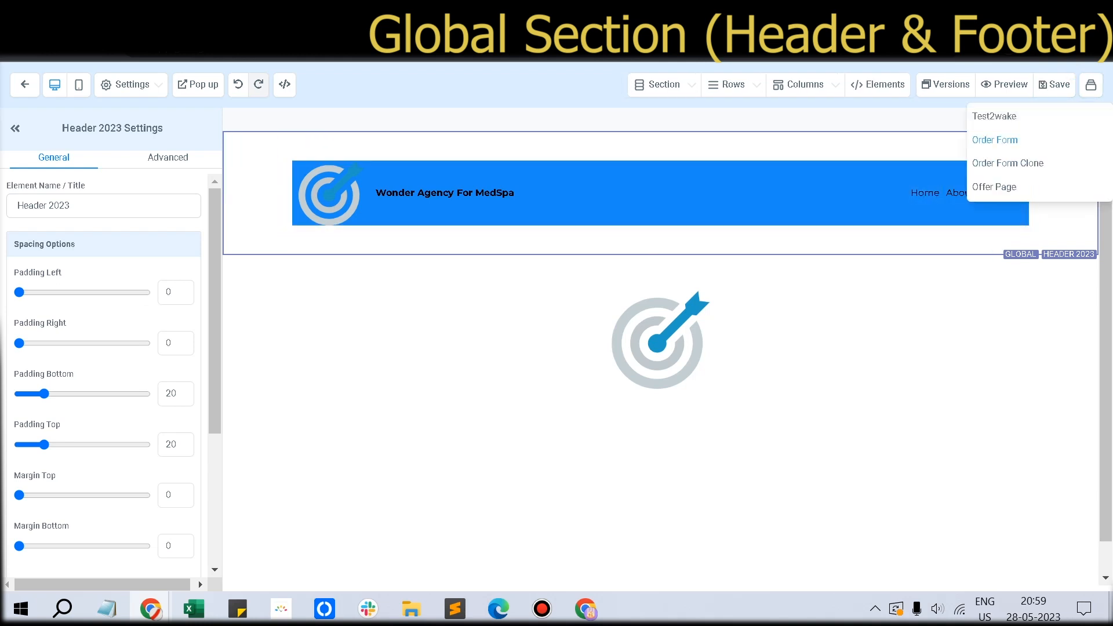
click(998, 187)
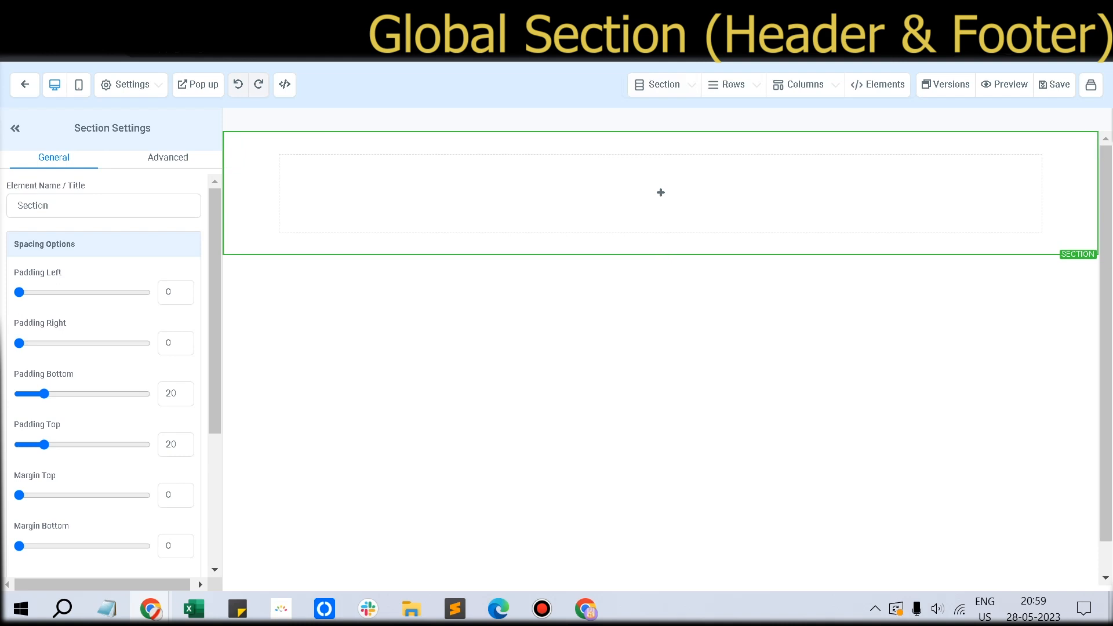
mouse_move(660, 193)
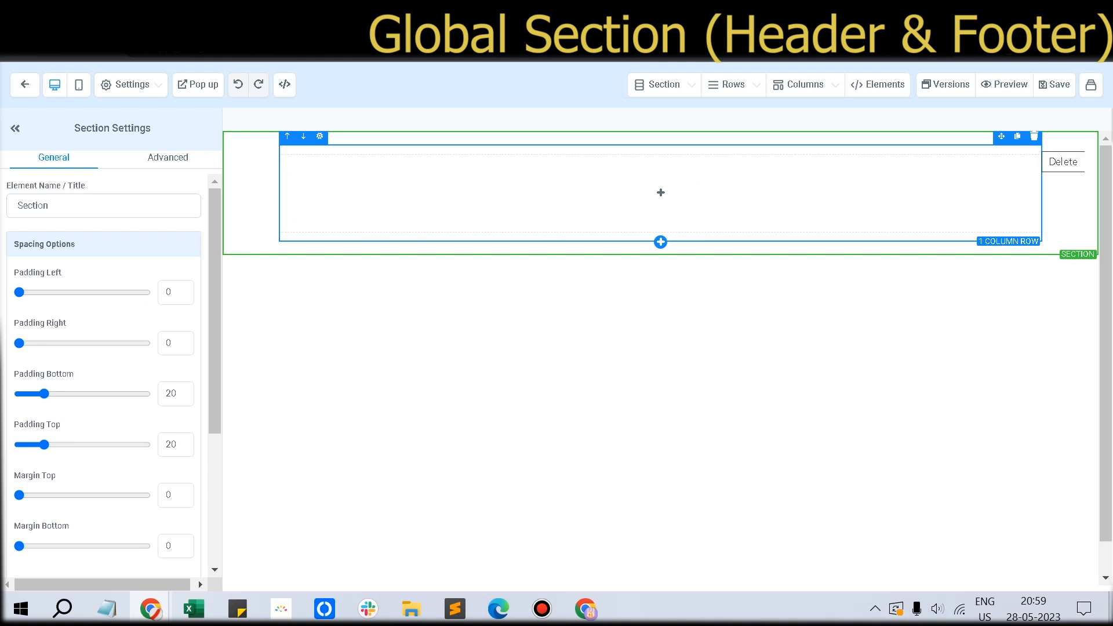
click(1034, 136)
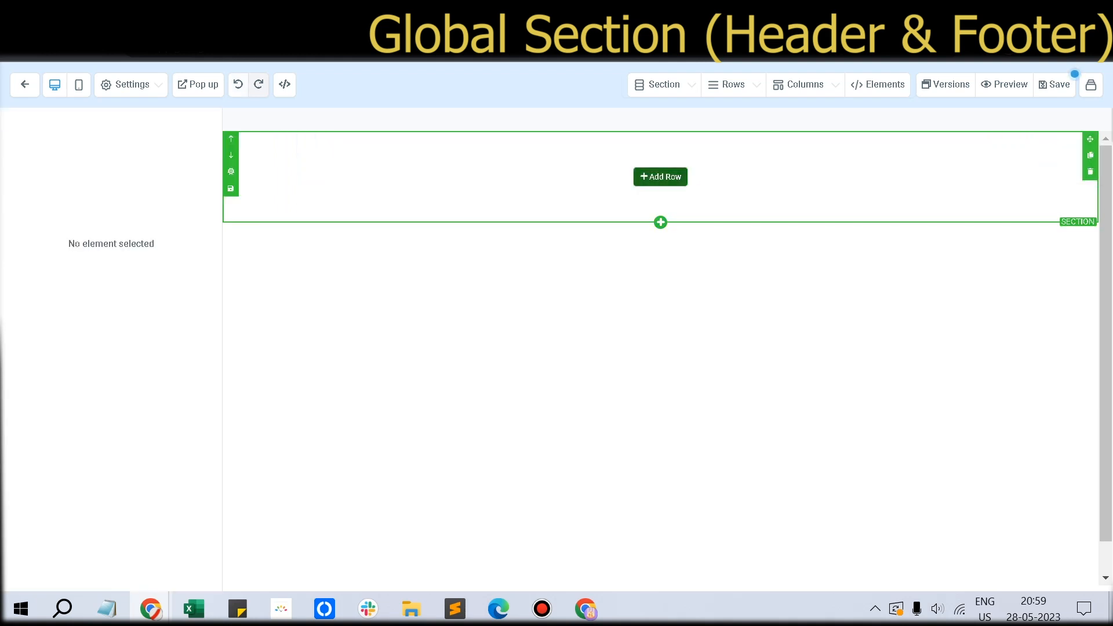
click(1091, 171)
Insert the Header 2023 global section on the empty Offer Page.
click(664, 84)
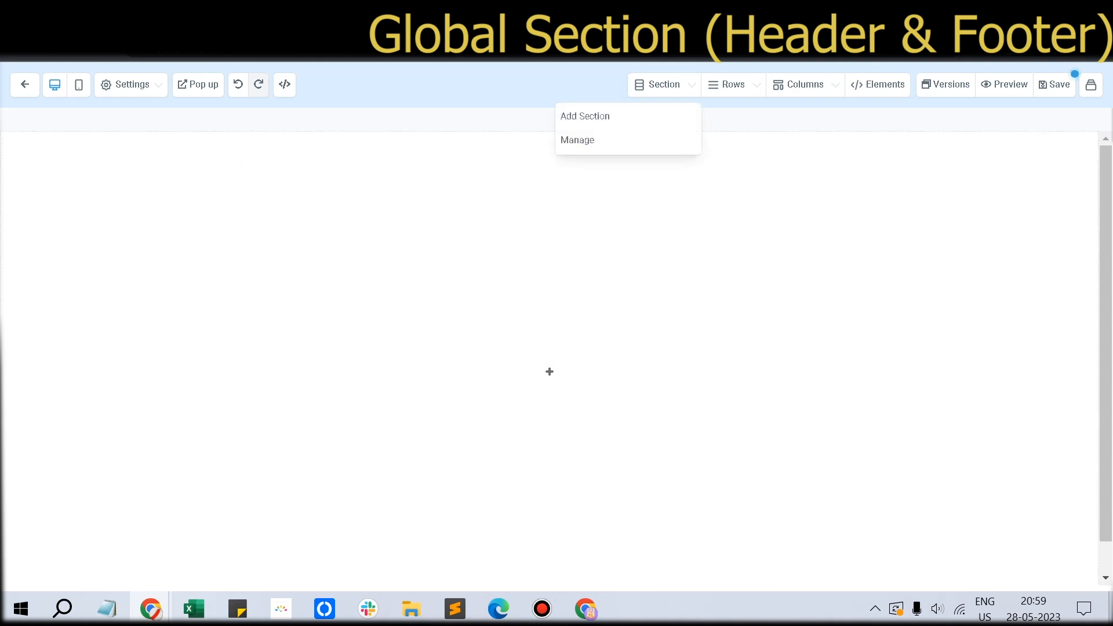
click(592, 115)
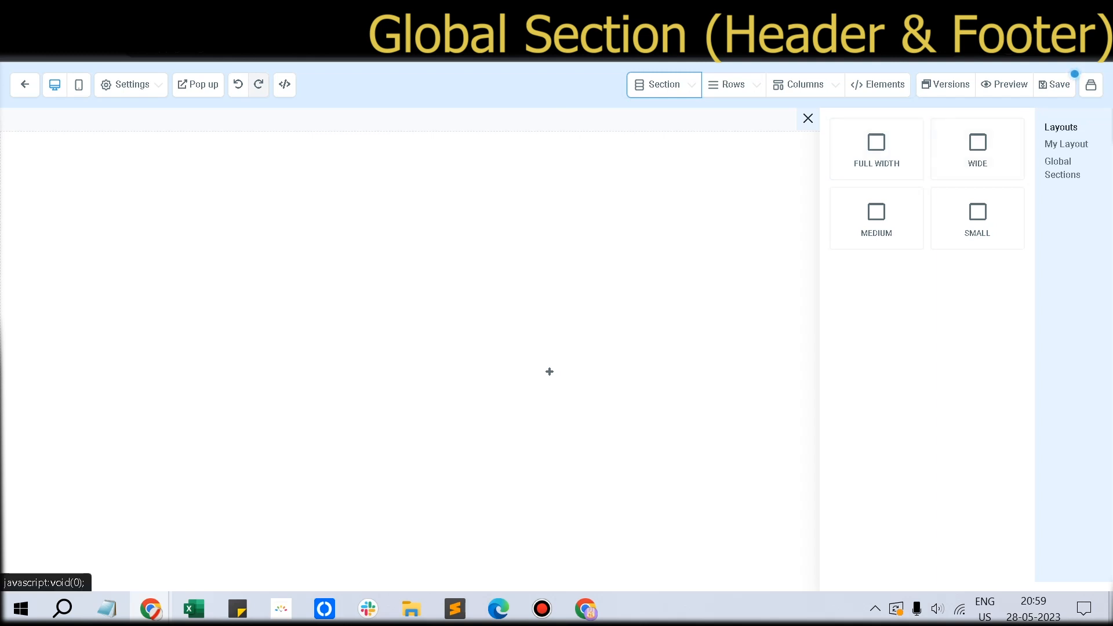
click(1066, 144)
click(1062, 168)
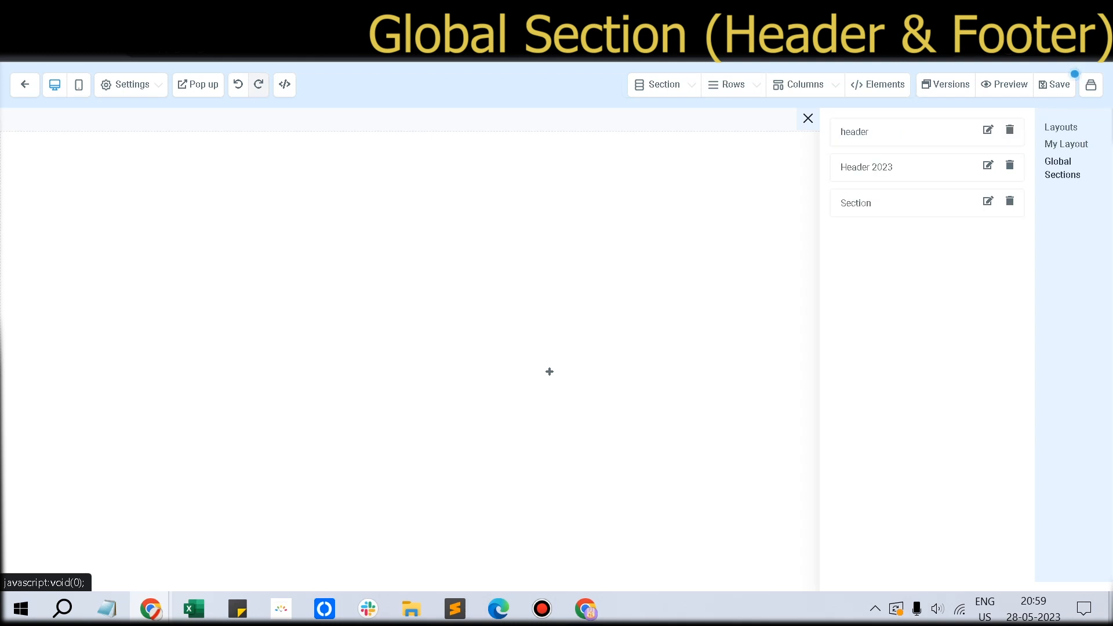
drag(867, 167, 574, 174)
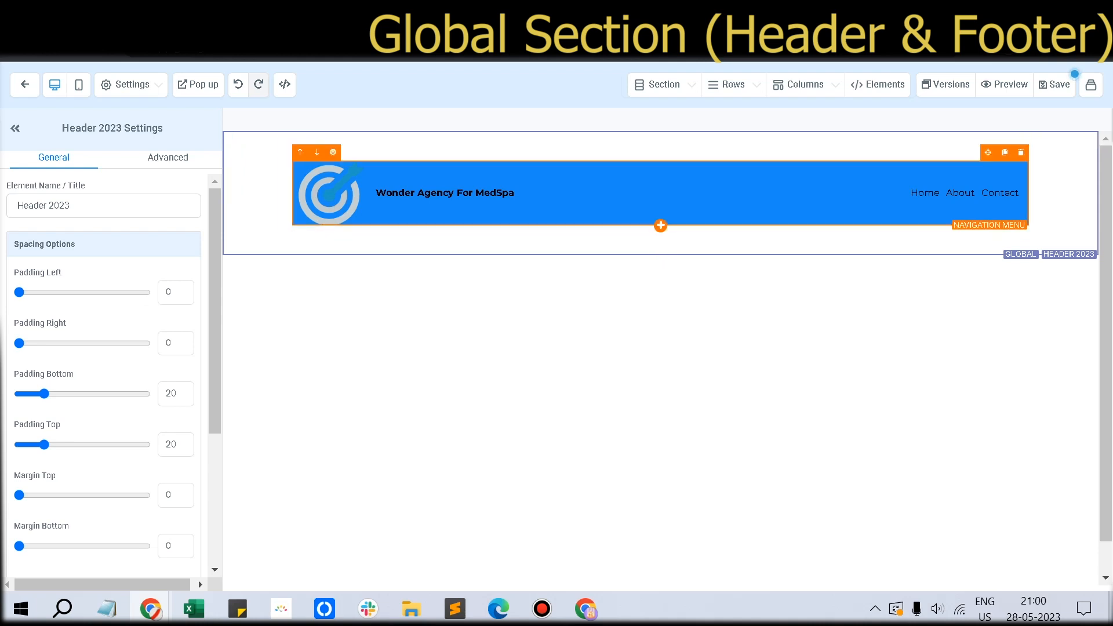
Review the general and advanced settings of the inserted navigation menu and of its Header 2023 section.
click(983, 194)
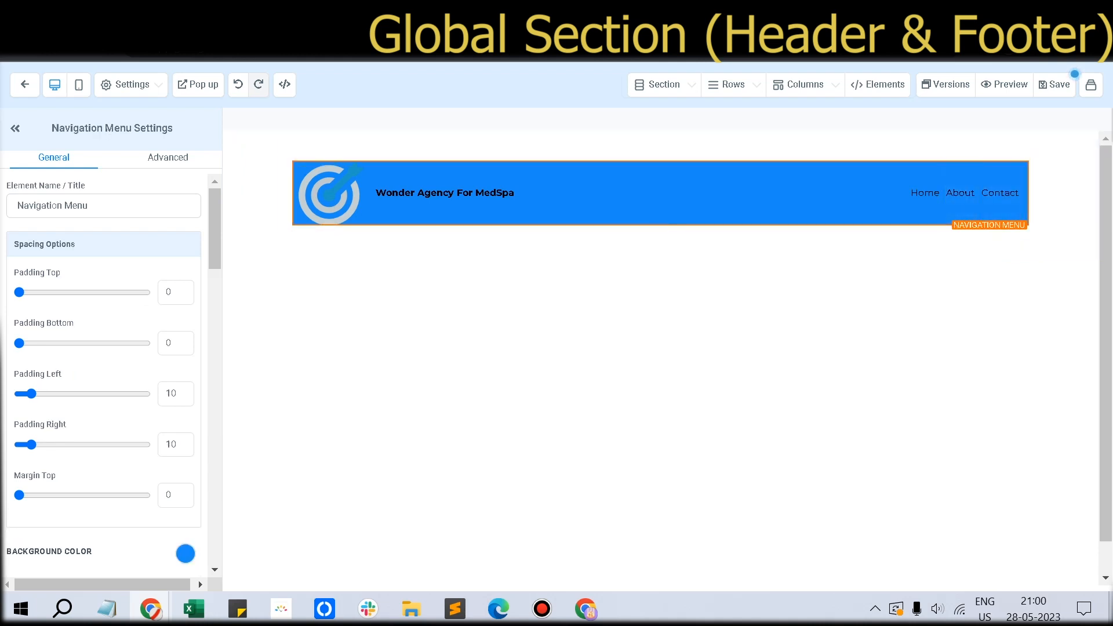
scroll(105, 371, down, 20)
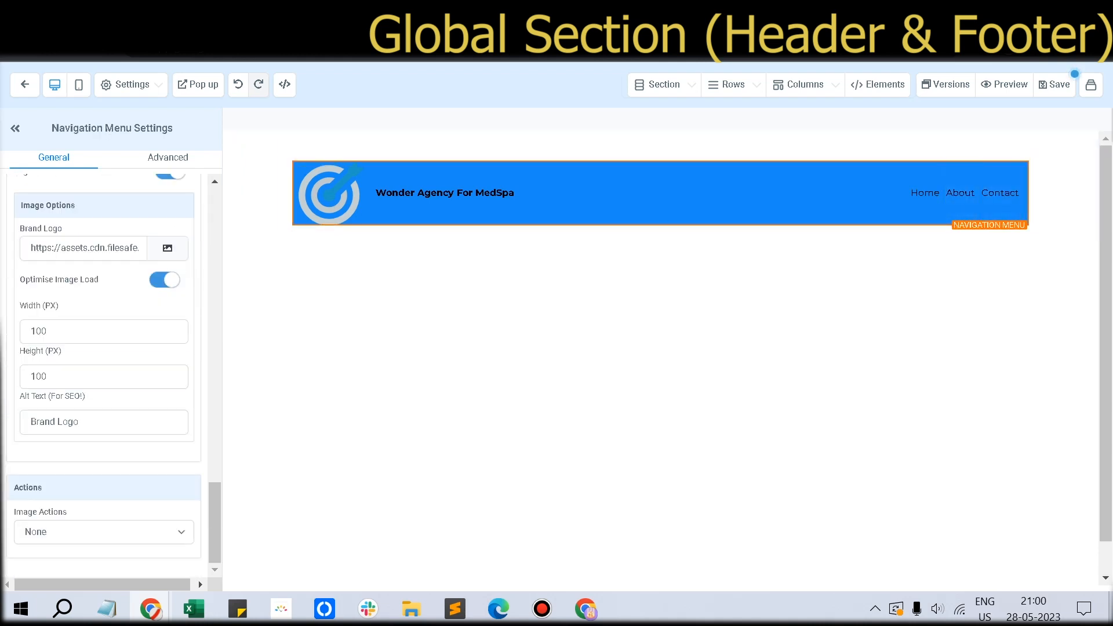
scroll(105, 371, up, 10)
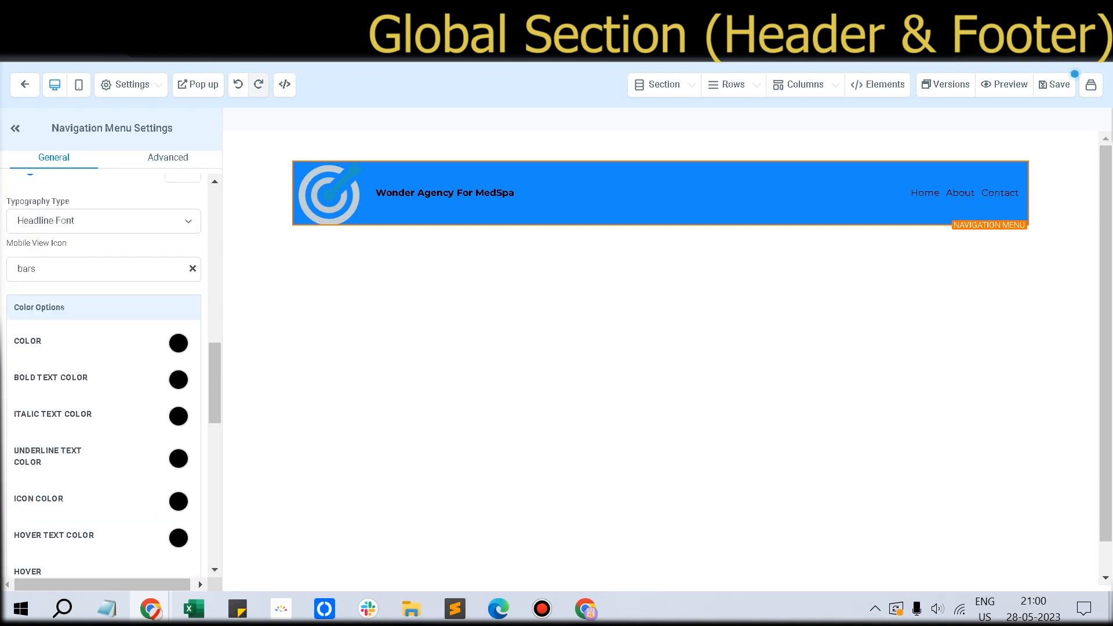
click(168, 158)
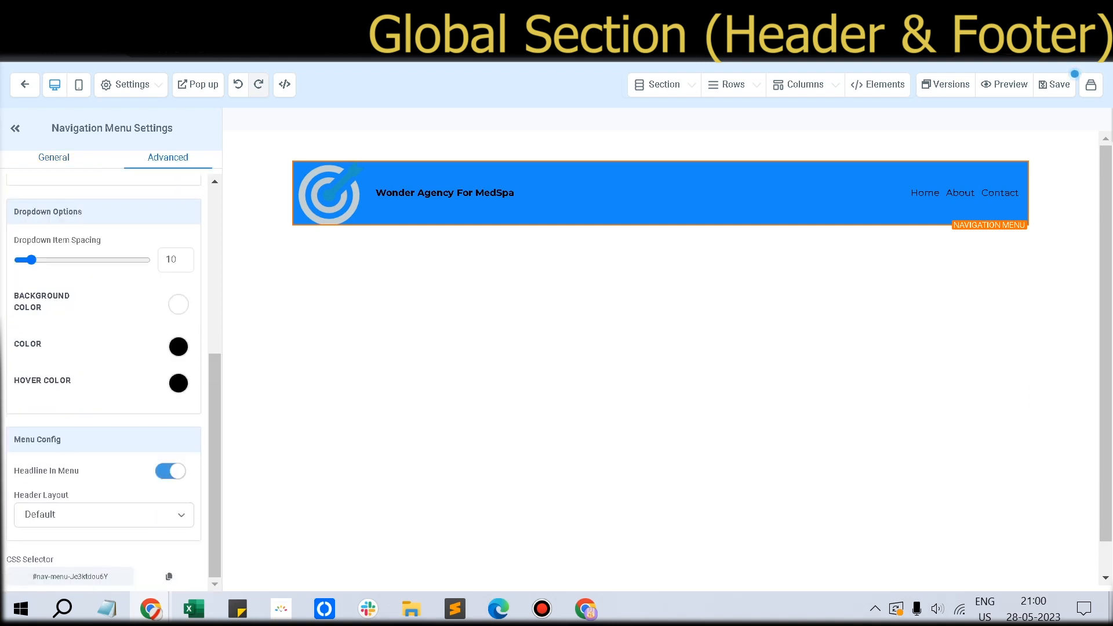
scroll(105, 371, up, 5)
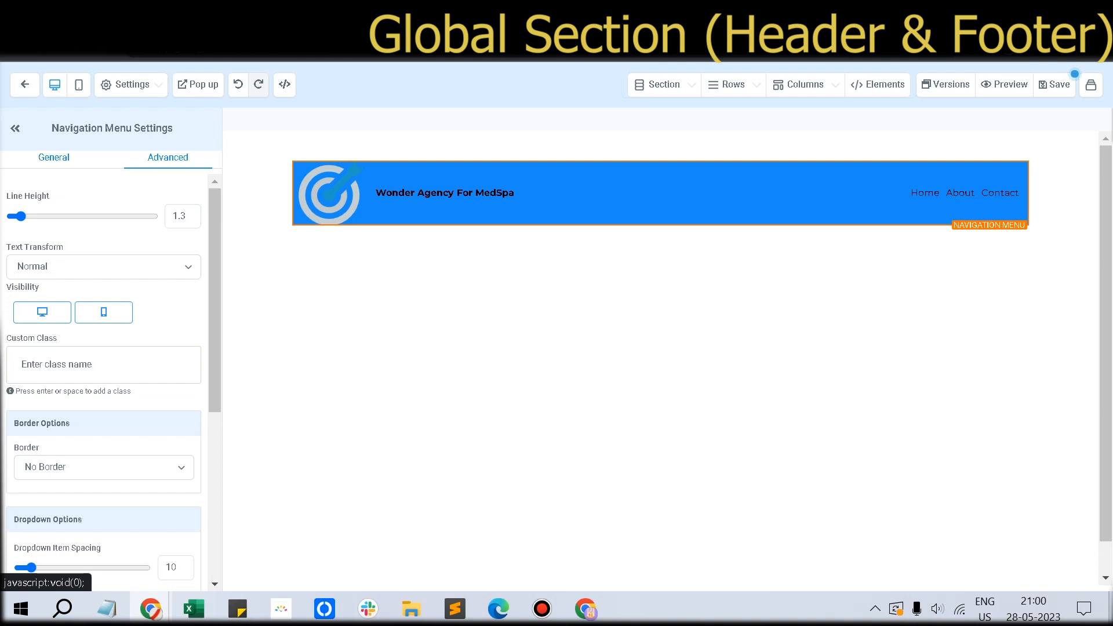
click(53, 158)
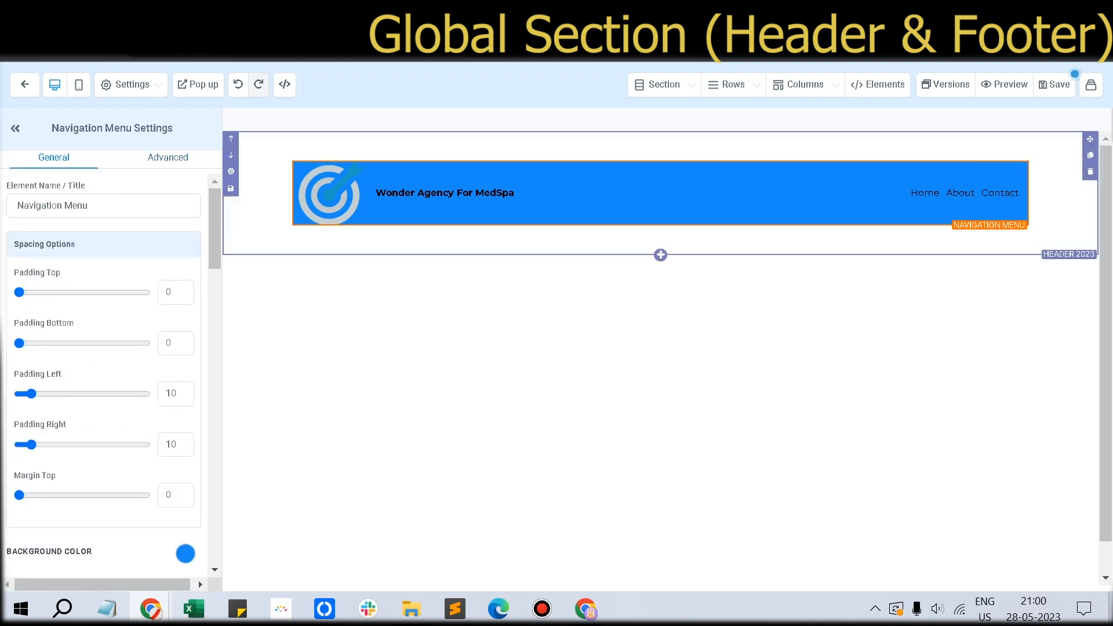
click(231, 172)
scroll(104, 371, down, 3)
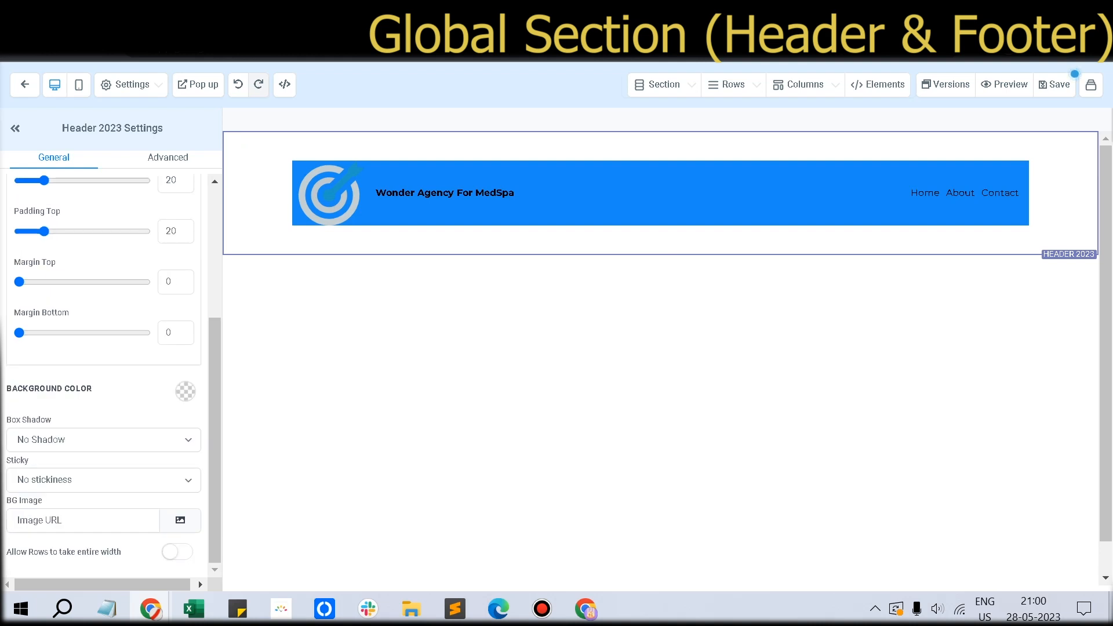
scroll(104, 371, up, 4)
scroll(105, 371, down, 3)
click(168, 158)
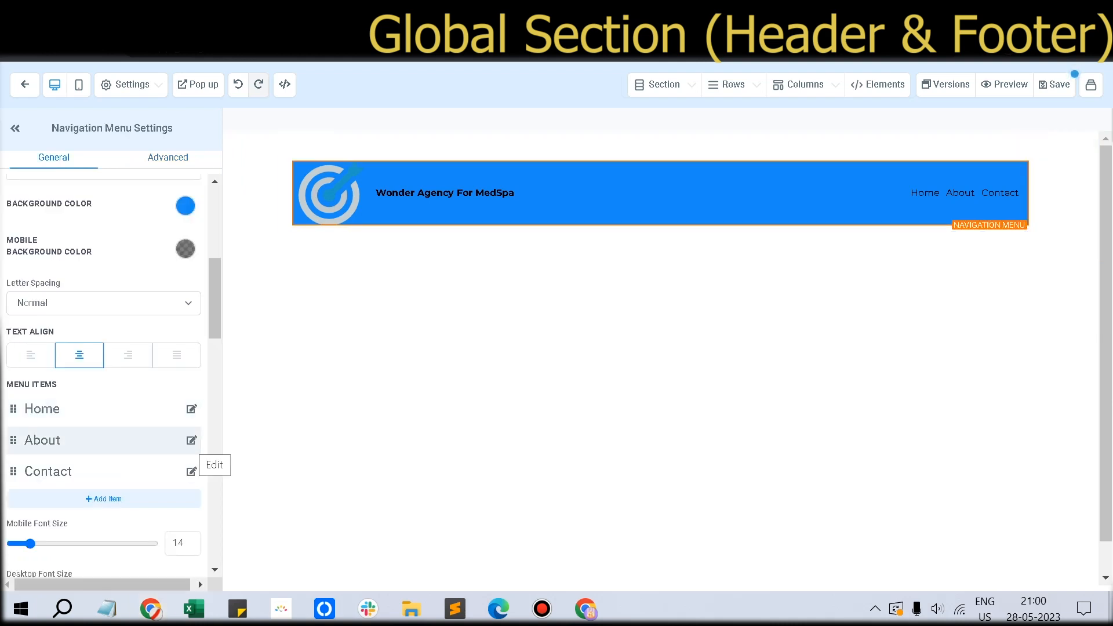
Rename the About menu item to About US and make it go to the test2wake funnel step.
click(192, 441)
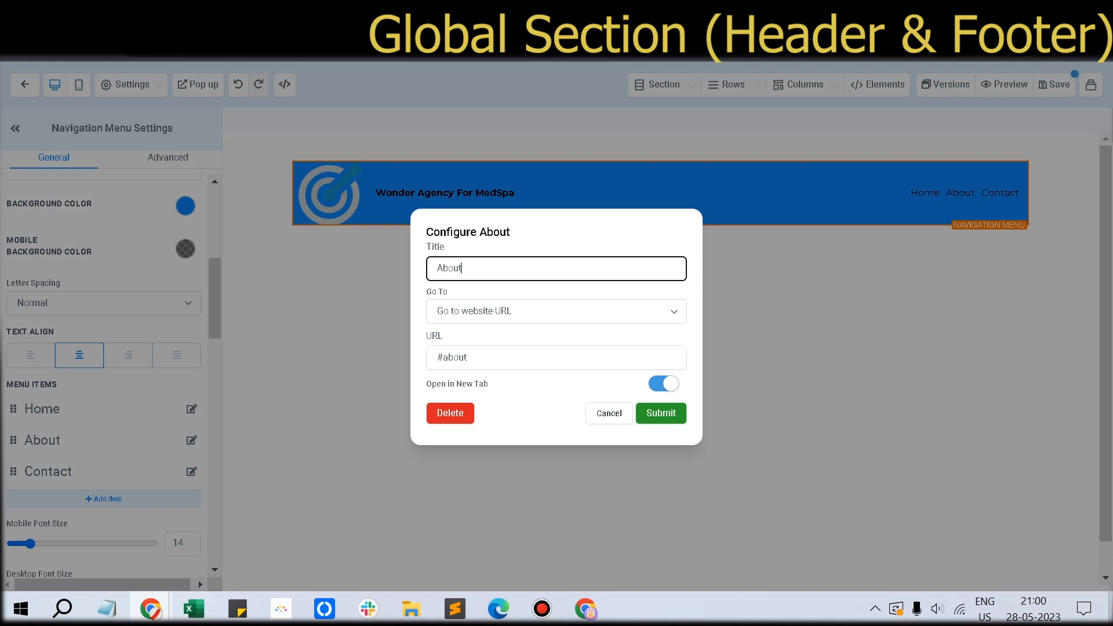
text(US)
click(556, 312)
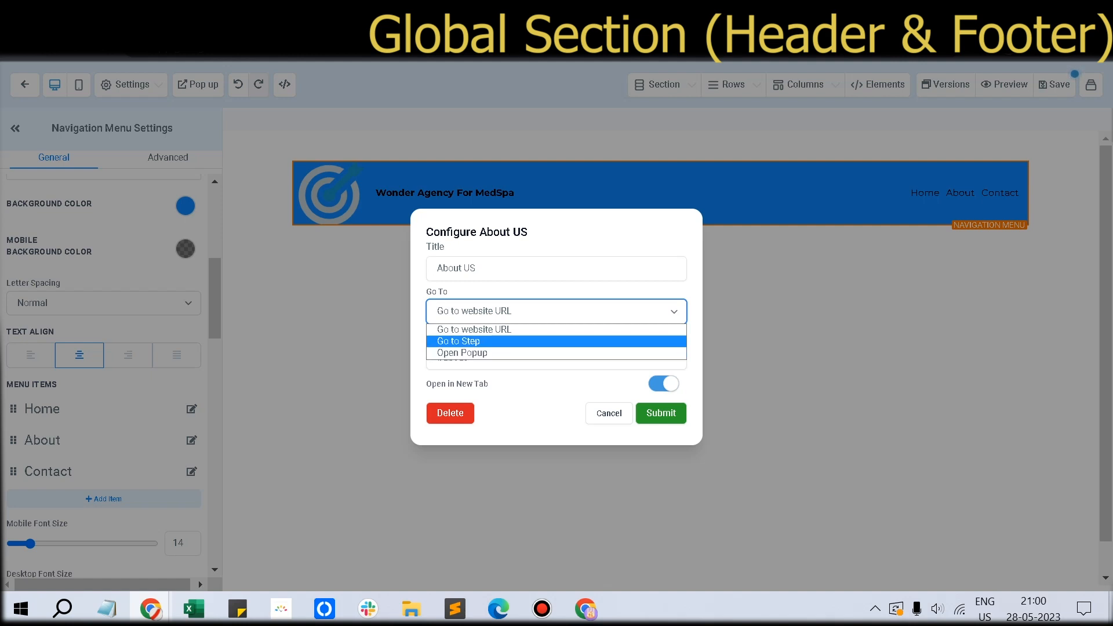
click(556, 341)
click(556, 355)
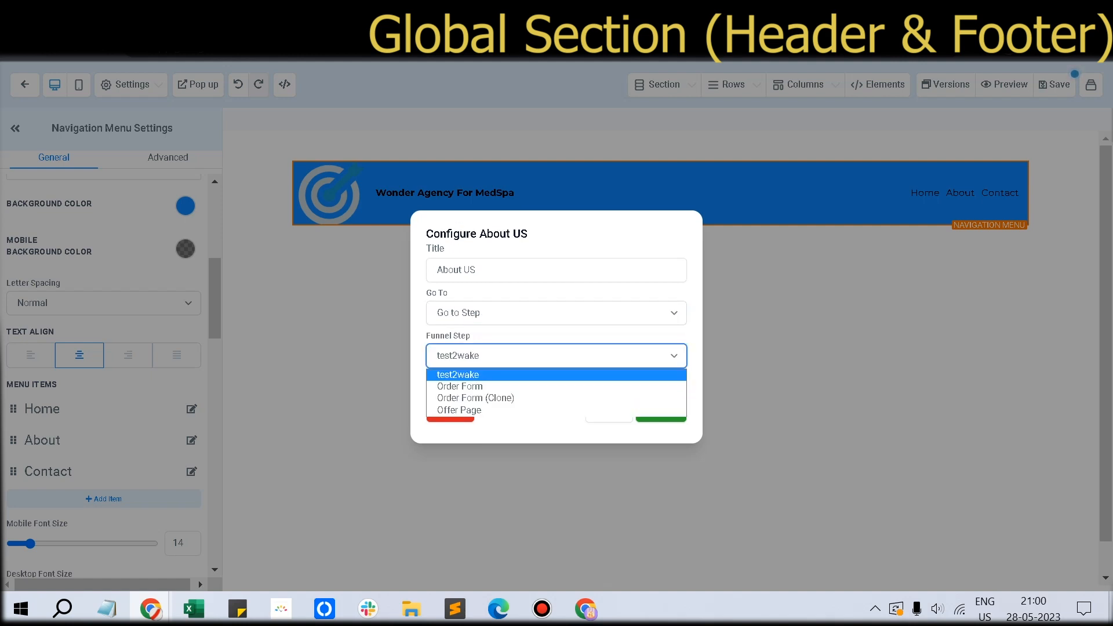
click(556, 410)
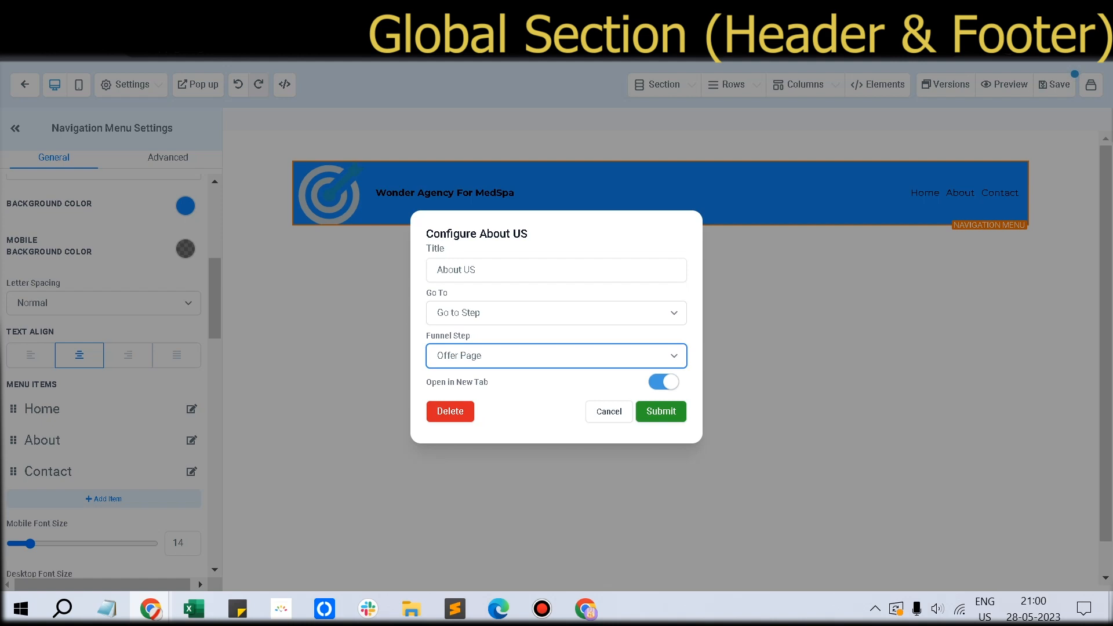
click(556, 356)
click(556, 375)
click(661, 411)
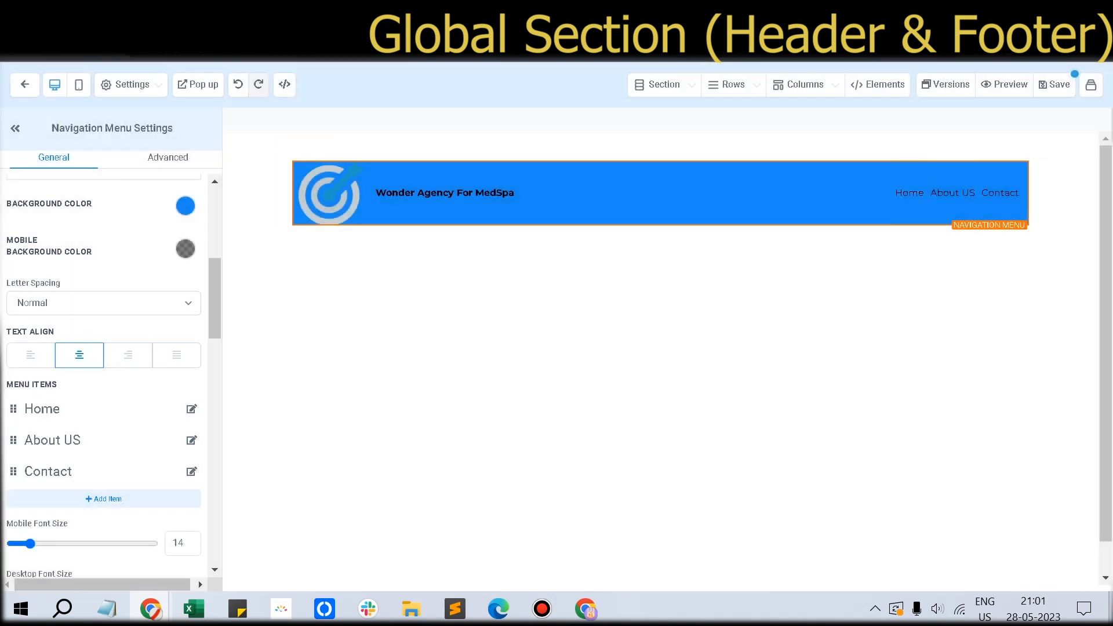
Save the Offer Page with the global section changes and close the SEO meta data form without filling it in.
click(1055, 85)
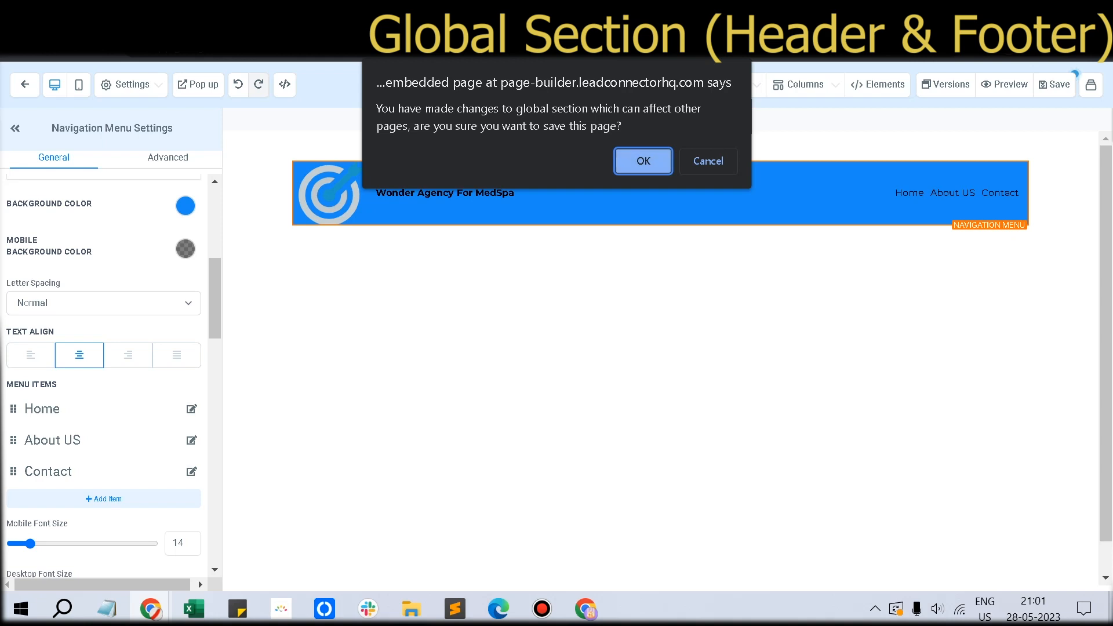
drag(623, 127, 376, 109)
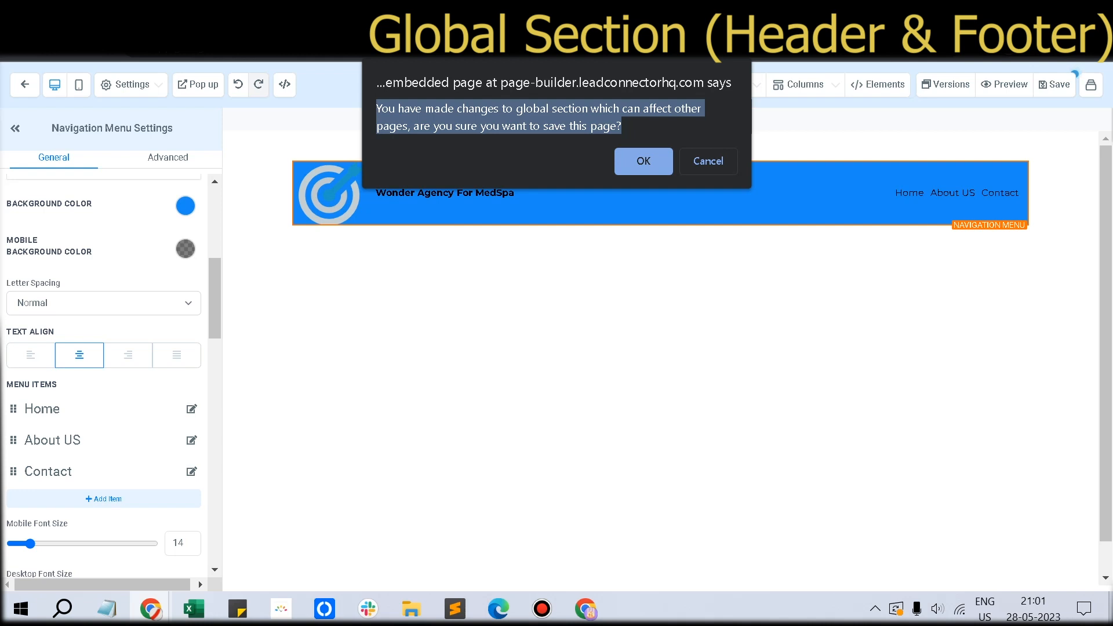
click(644, 161)
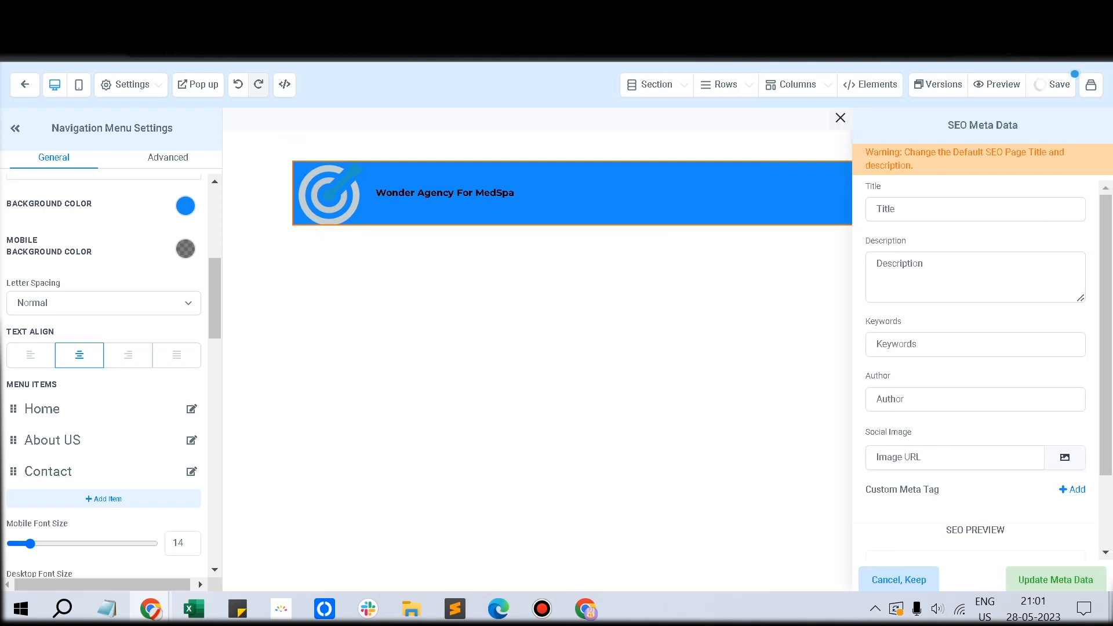
click(841, 118)
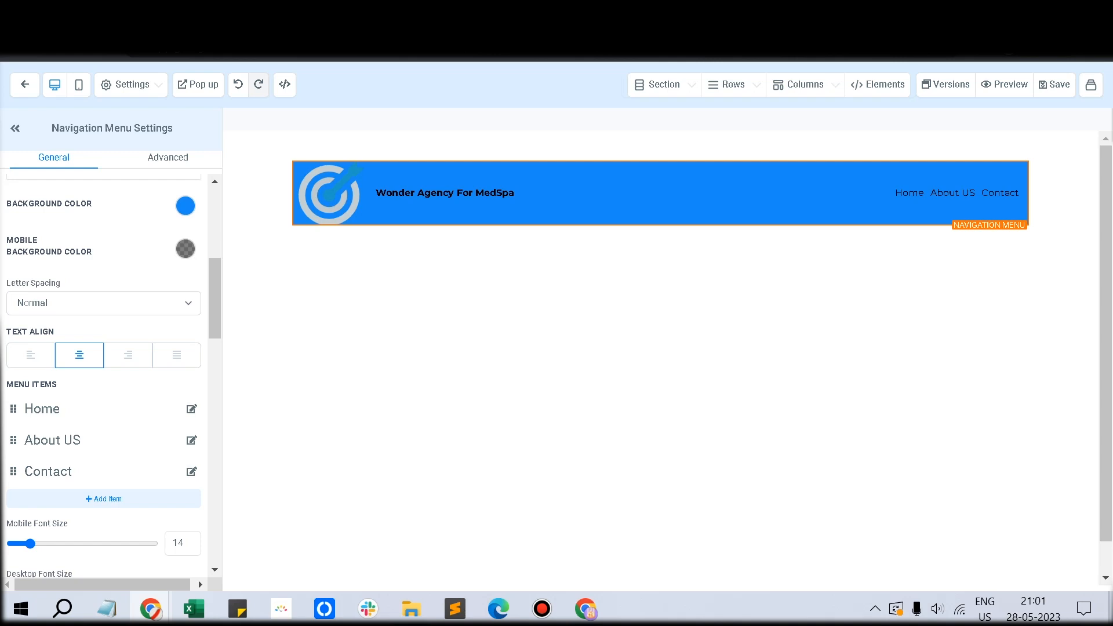
Switch to the Order Form page and delete the target image from the section below the header.
click(1091, 84)
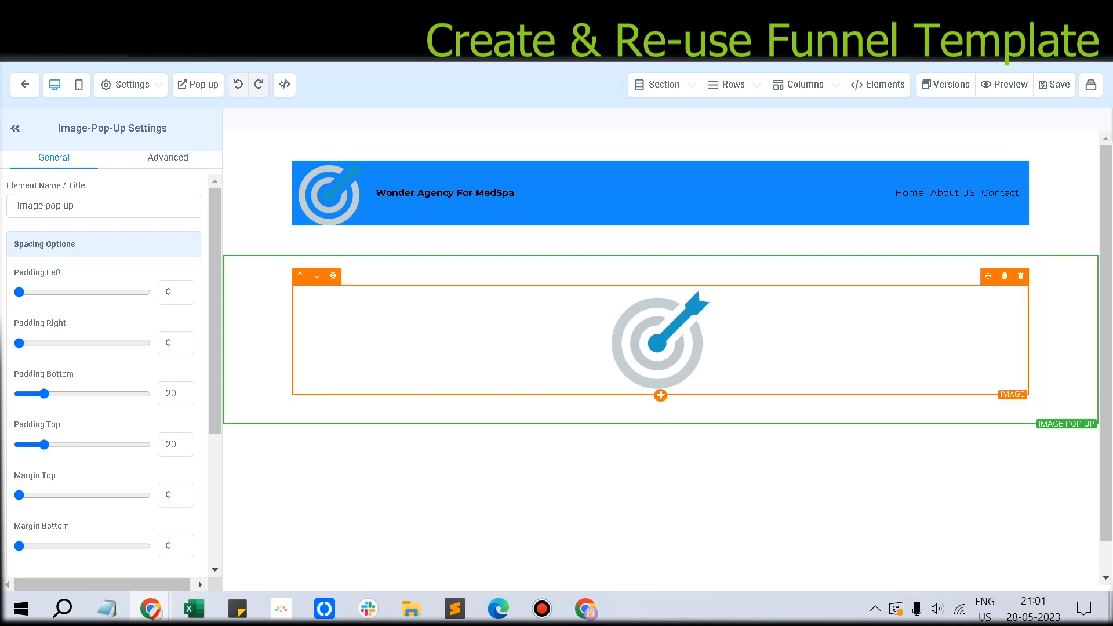
click(660, 342)
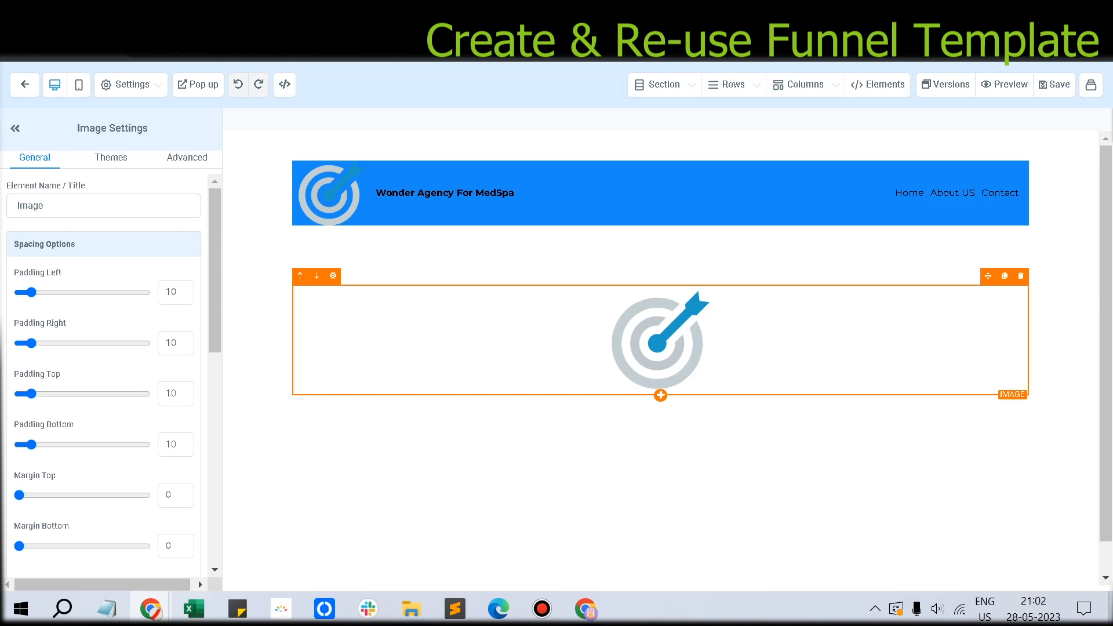
click(1021, 276)
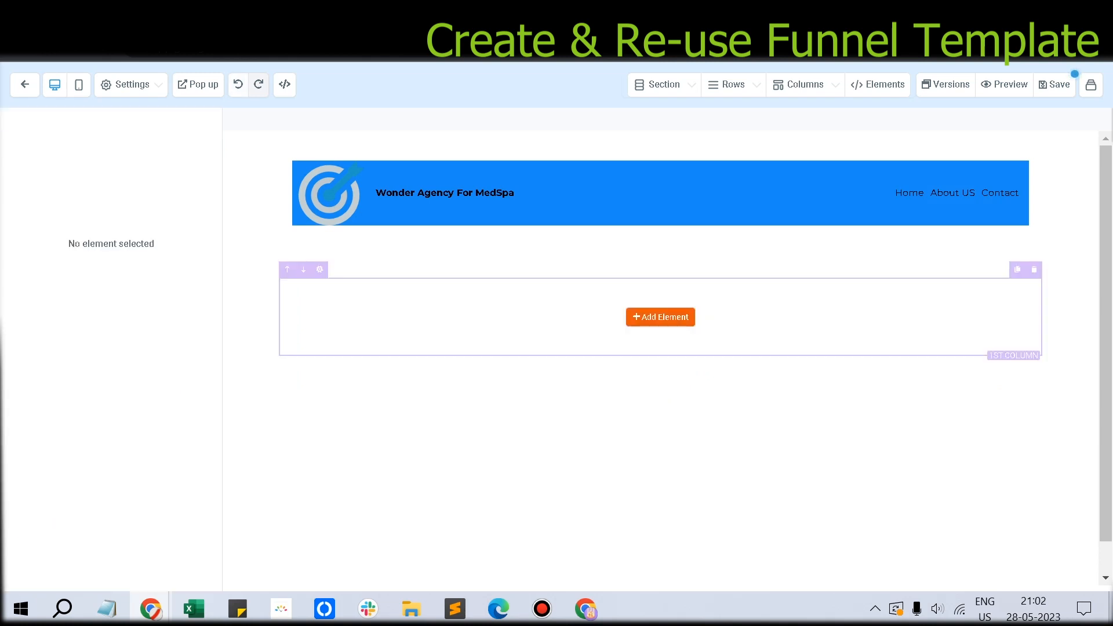
Add a Button element to the empty column below the header on the Order Form page.
click(660, 317)
scroll(920, 348, down, 10)
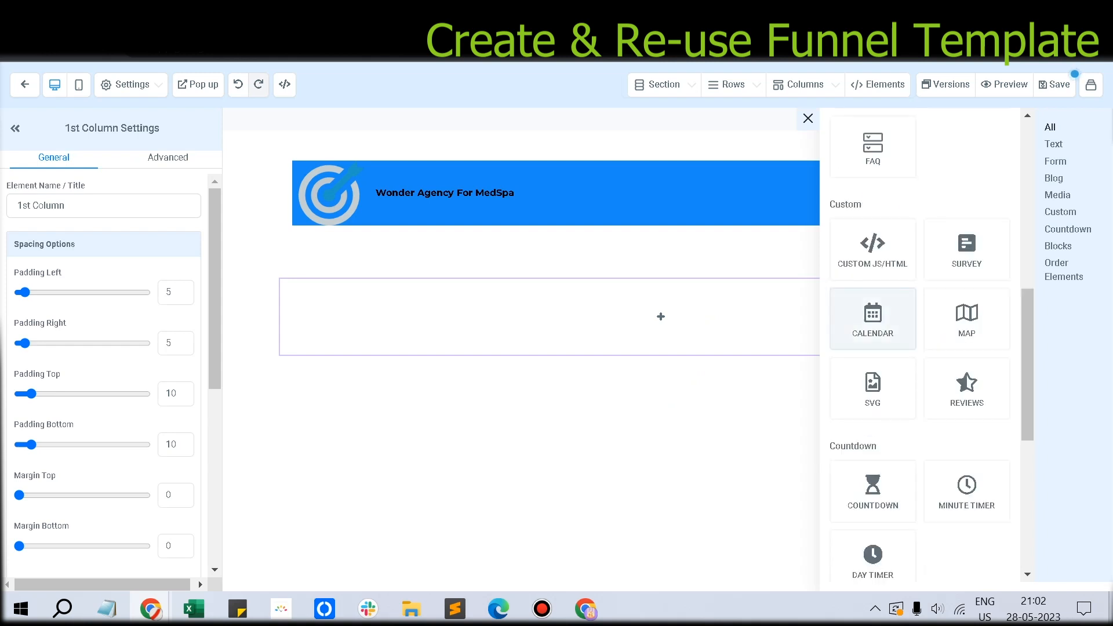
scroll(921, 348, up, 10)
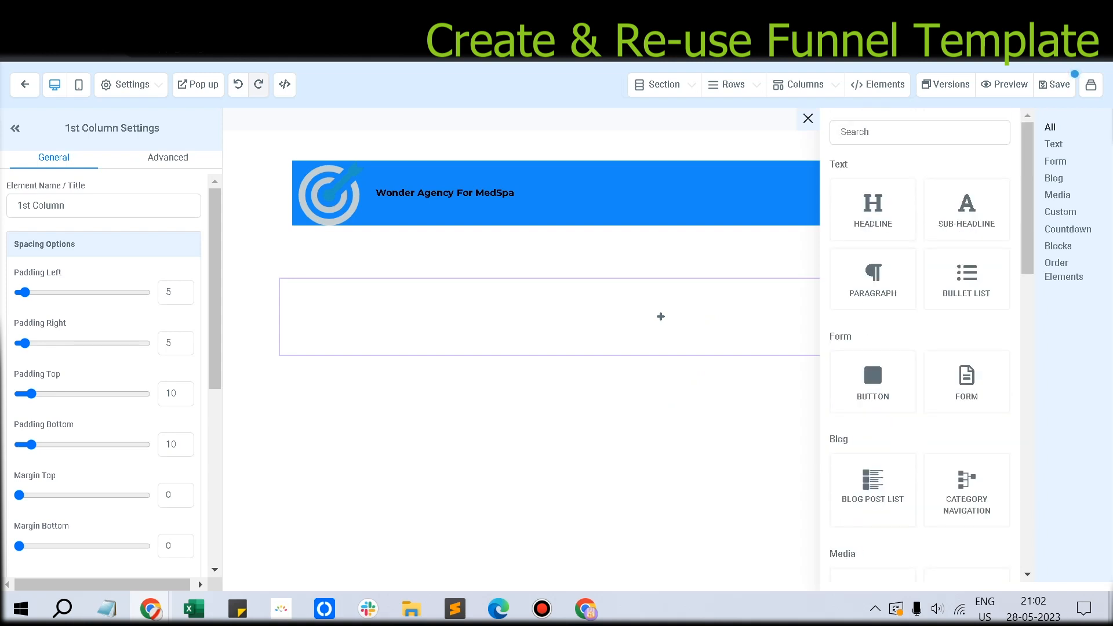
scroll(967, 381, down, 5)
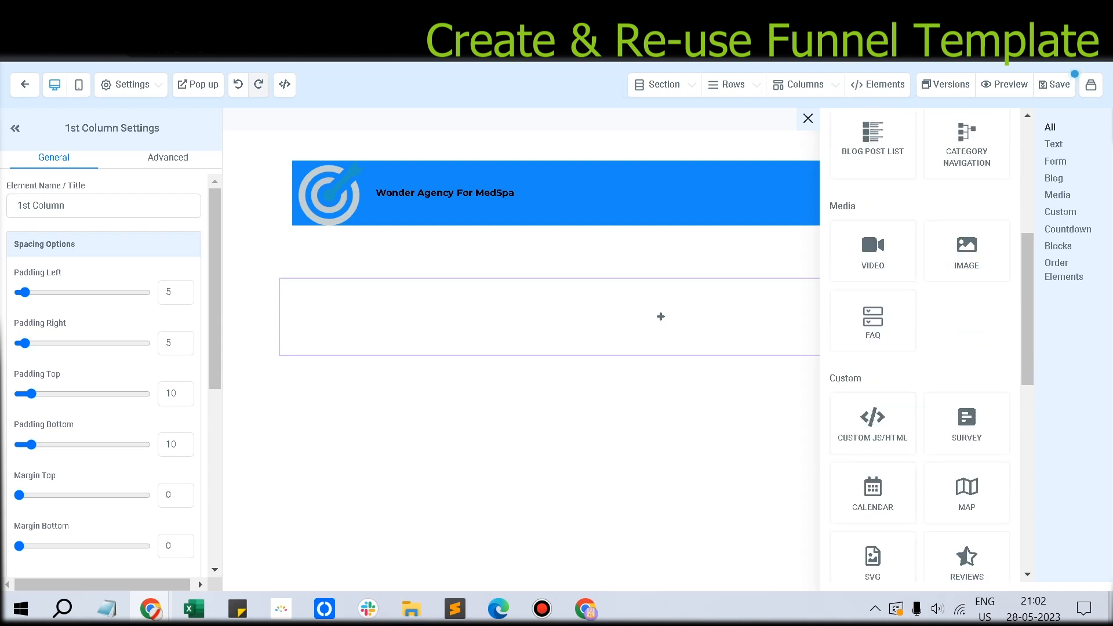
scroll(920, 348, down, 4)
scroll(920, 348, down, 3)
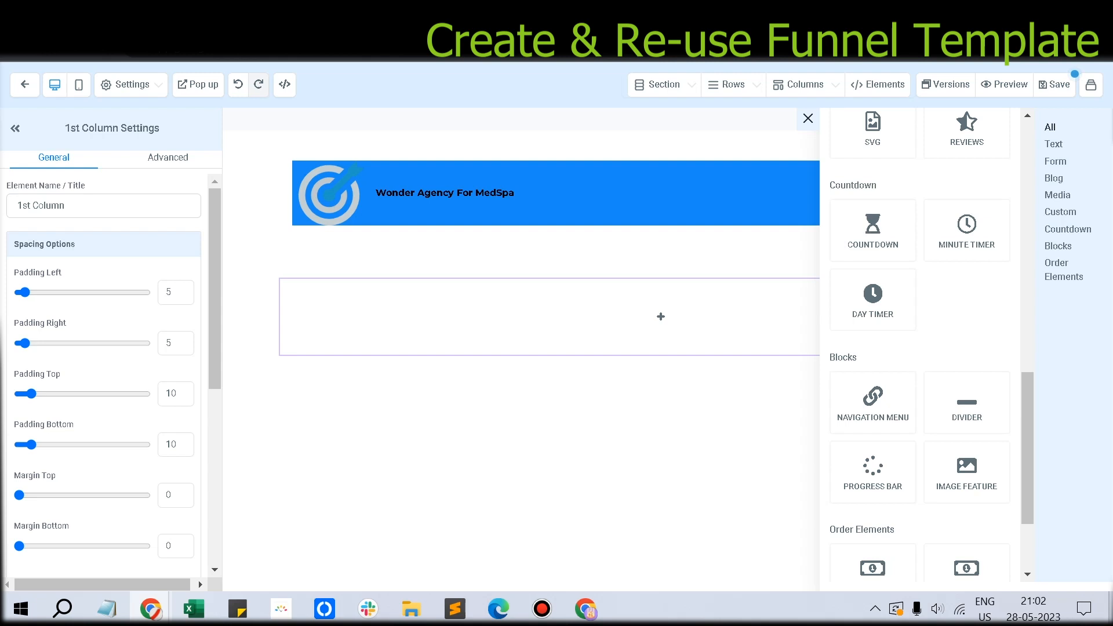
scroll(921, 348, down, 2)
scroll(920, 348, up, 3)
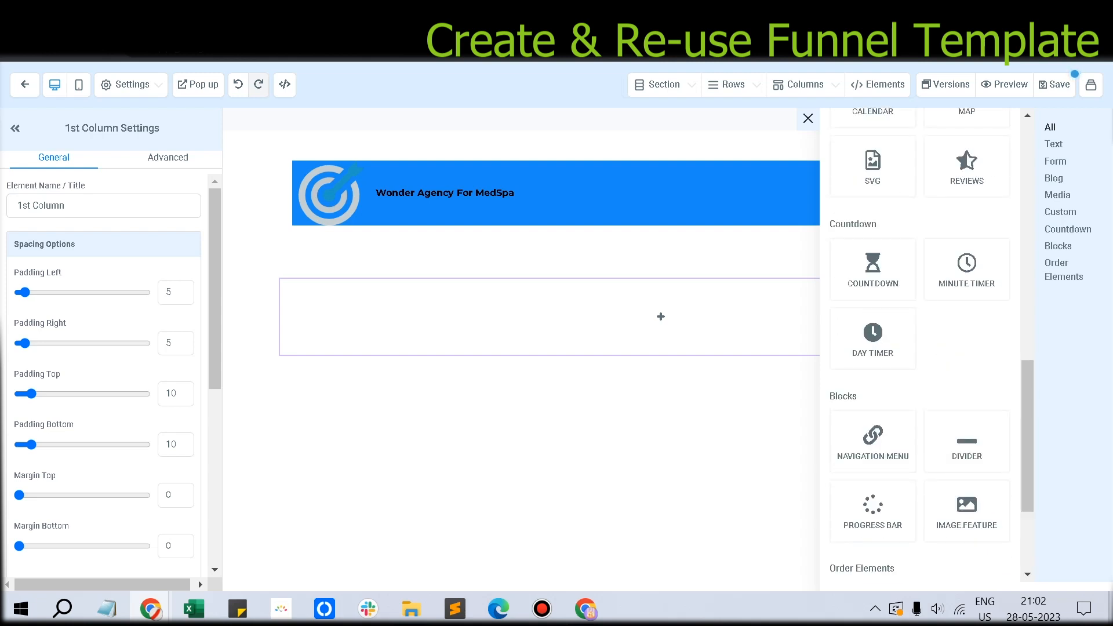
scroll(920, 348, up, 3)
scroll(920, 348, up, 8)
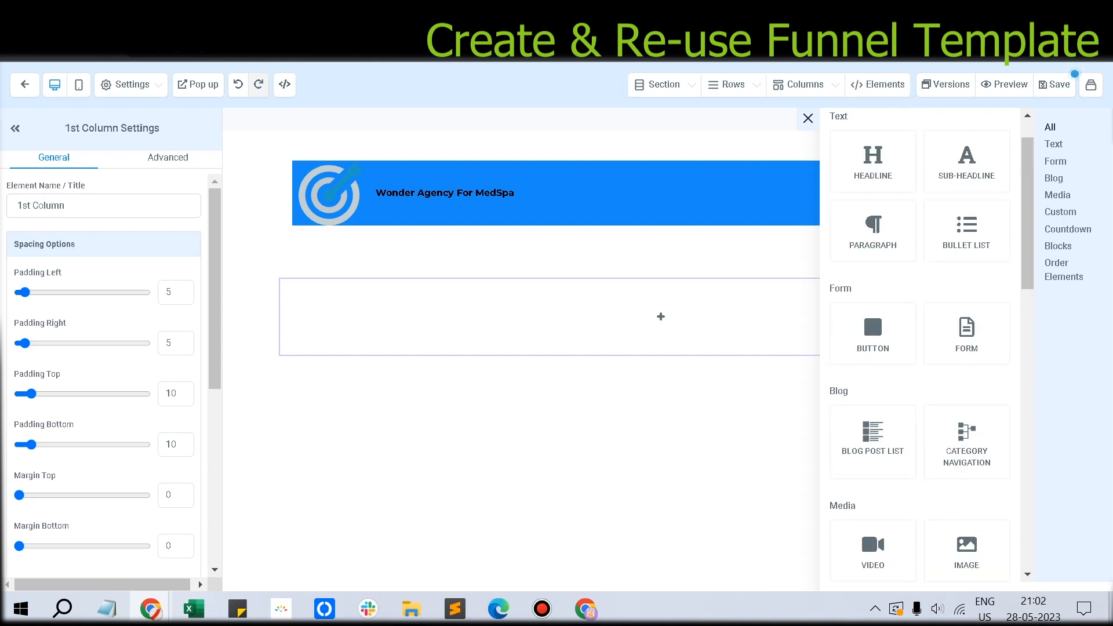
click(872, 333)
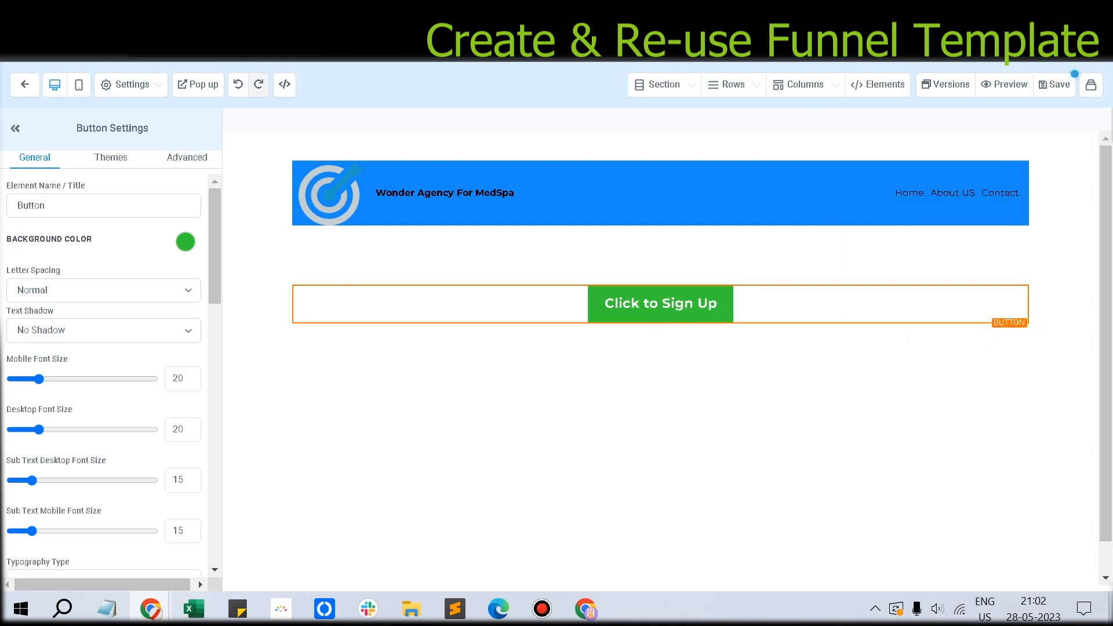
Review the general, theme and advanced settings of the new button.
scroll(103, 372, down, 10)
scroll(104, 371, up, 10)
click(111, 157)
click(187, 158)
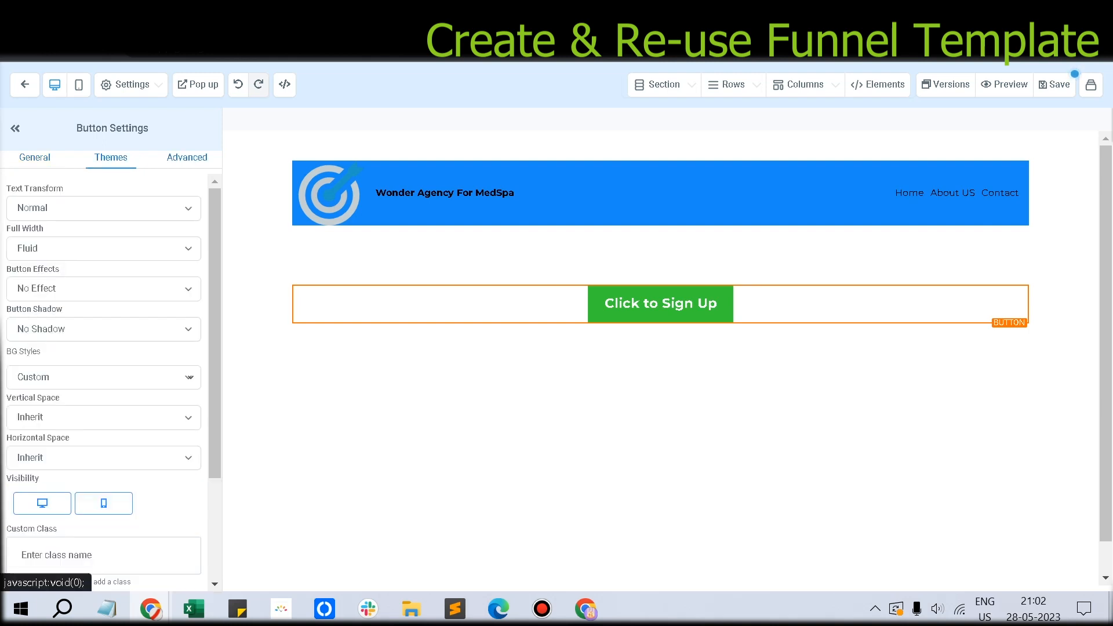
scroll(104, 377, down, 3)
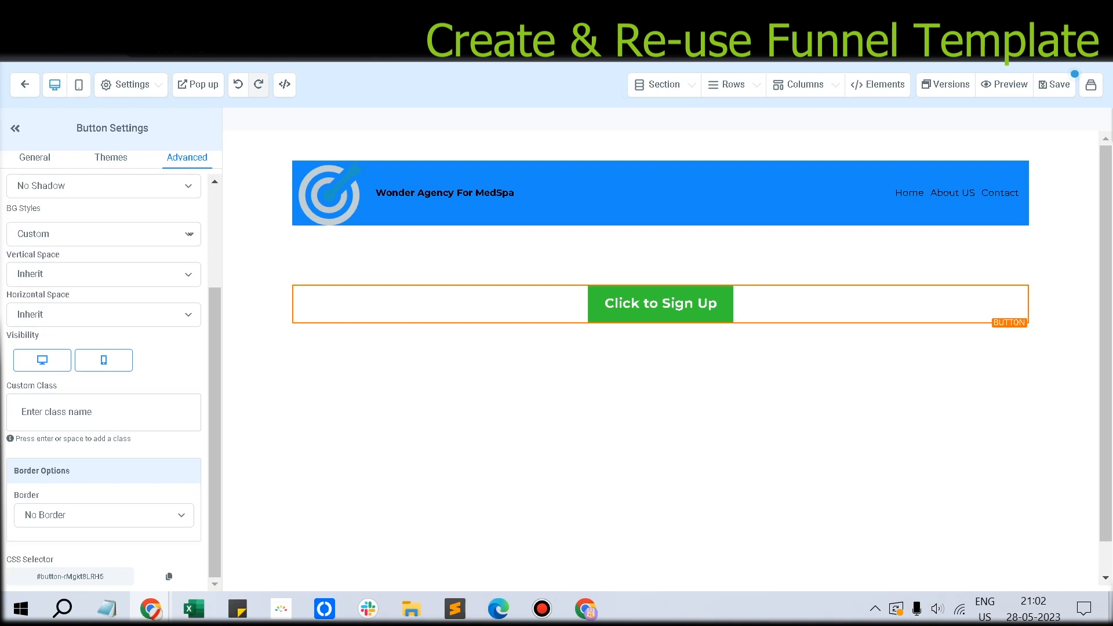
Set the button's mobile font size to 8 and its desktop font size to 45.
click(35, 157)
scroll(103, 377, up, 3)
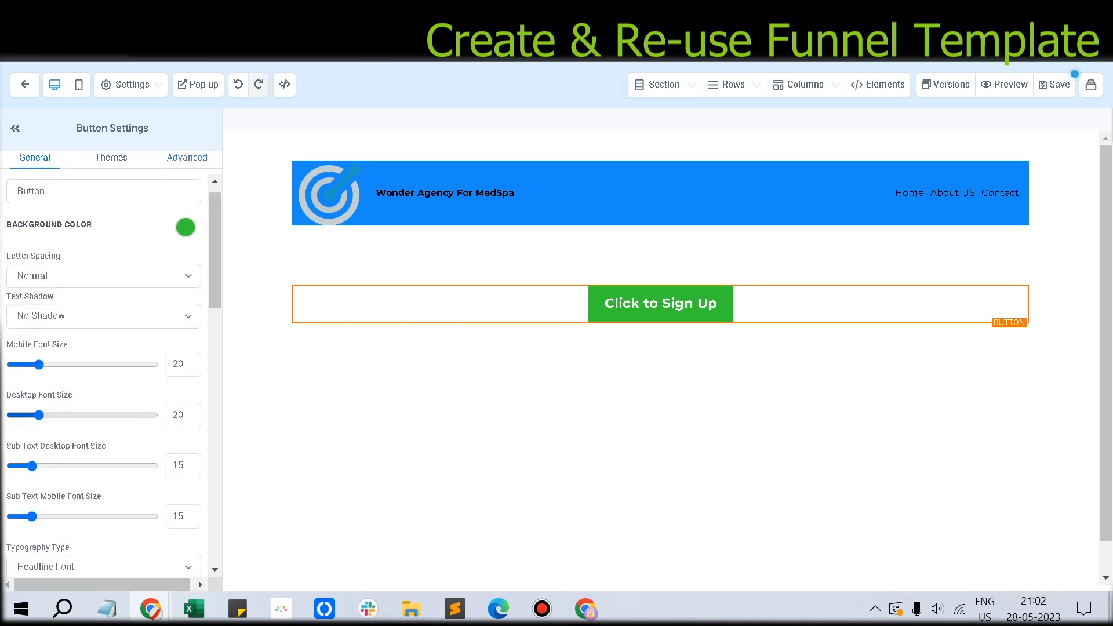
drag(39, 365, 22, 364)
drag(38, 415, 74, 415)
Examine the button's typography, icon, alignment, color and spacing options.
scroll(105, 377, down, 3)
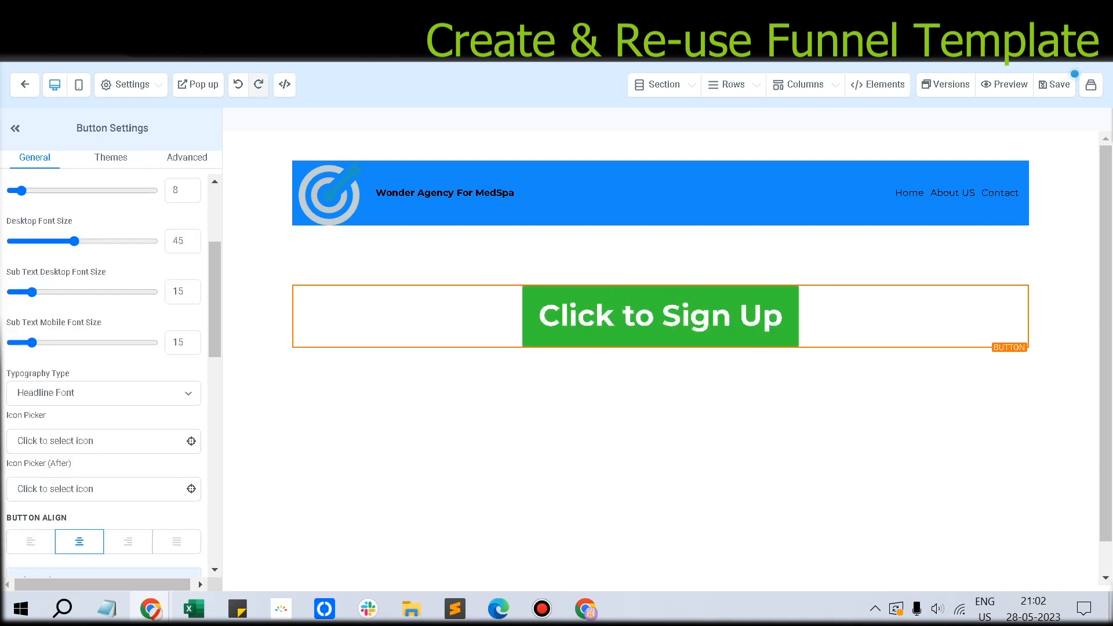
scroll(104, 377, down, 3)
scroll(104, 377, up, 6)
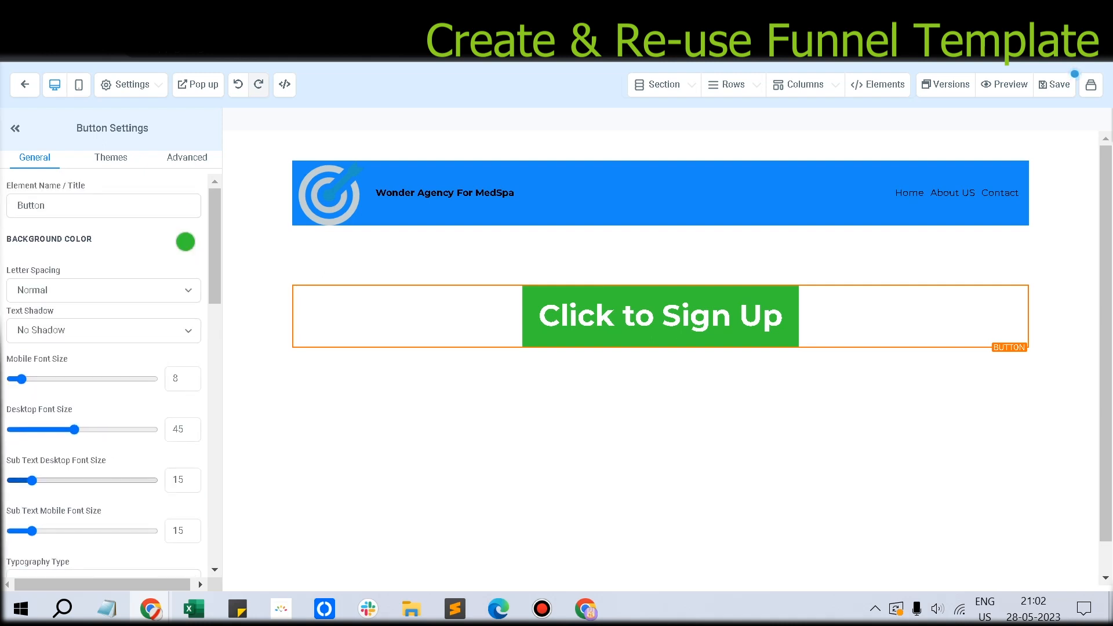
scroll(105, 377, down, 3)
scroll(104, 377, down, 6)
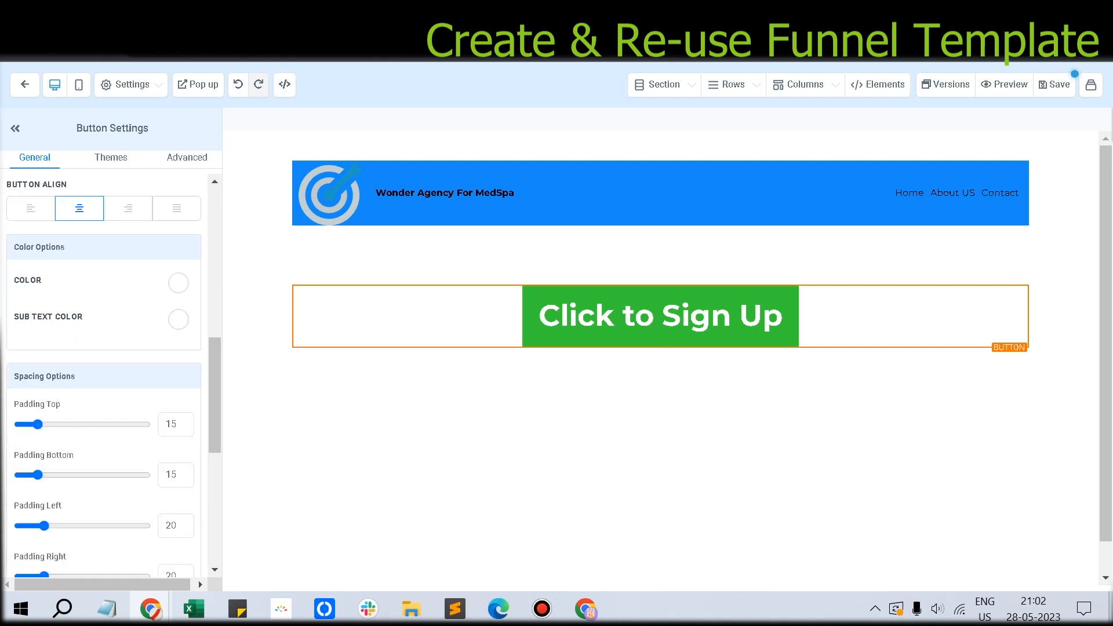
scroll(104, 376, up, 2)
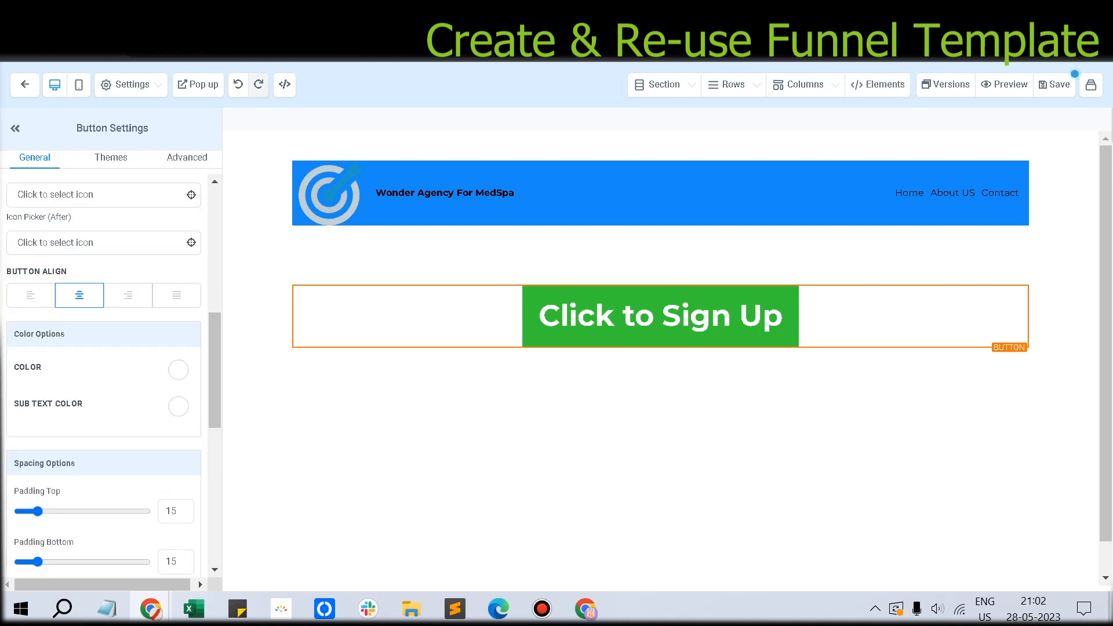
scroll(105, 377, down, 3)
scroll(105, 377, down, 5)
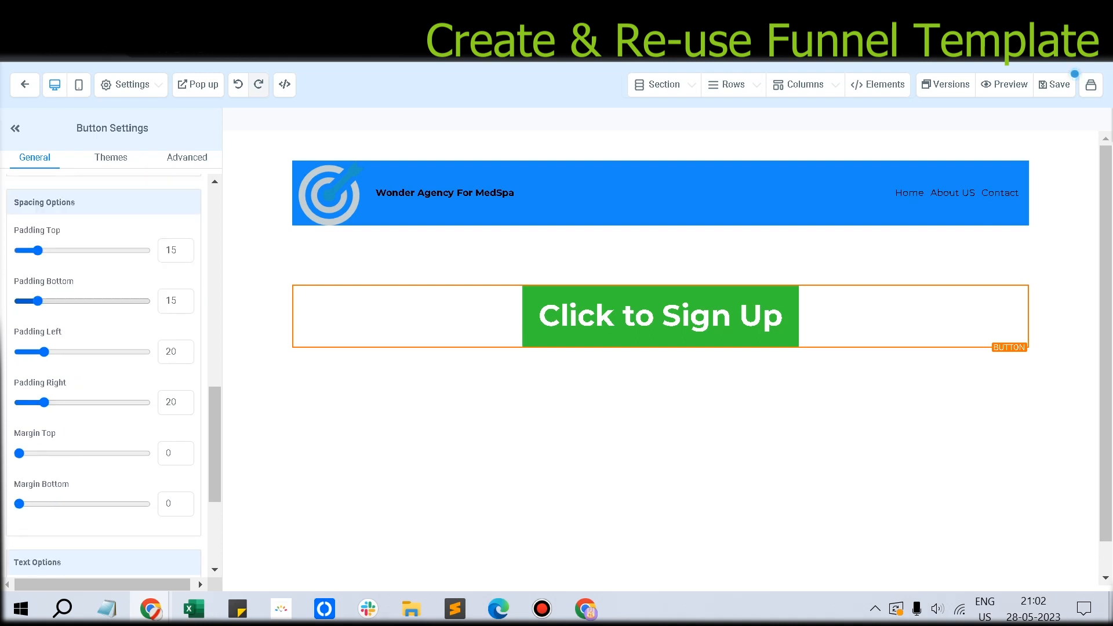
Replace the button's text with "Interested In This Offer".
drag(24, 432, 84, 432)
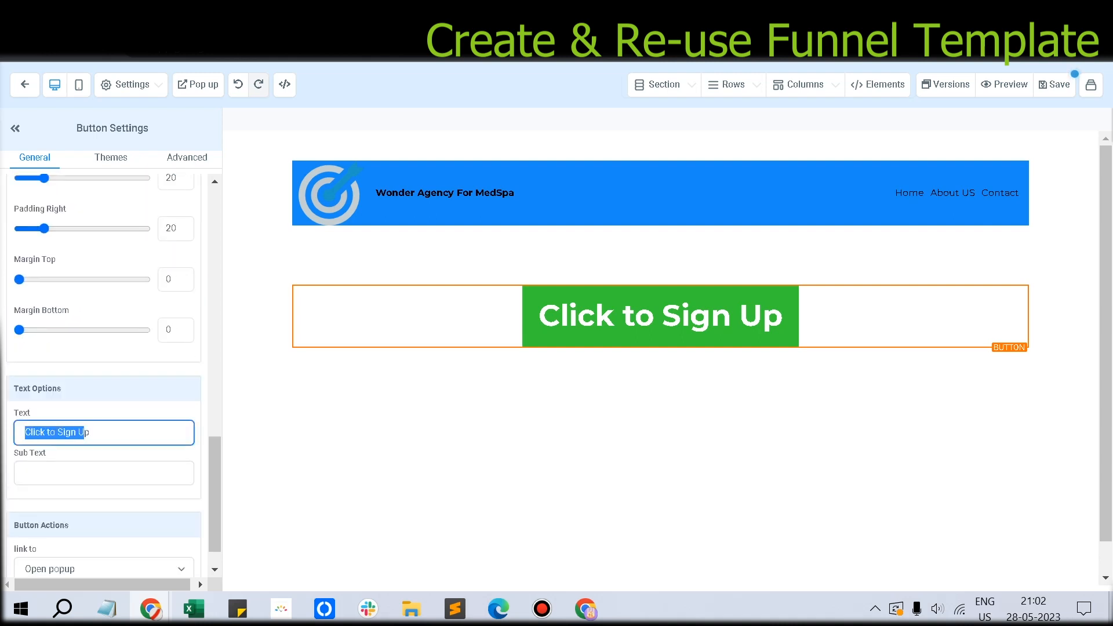
key(BackSpace)
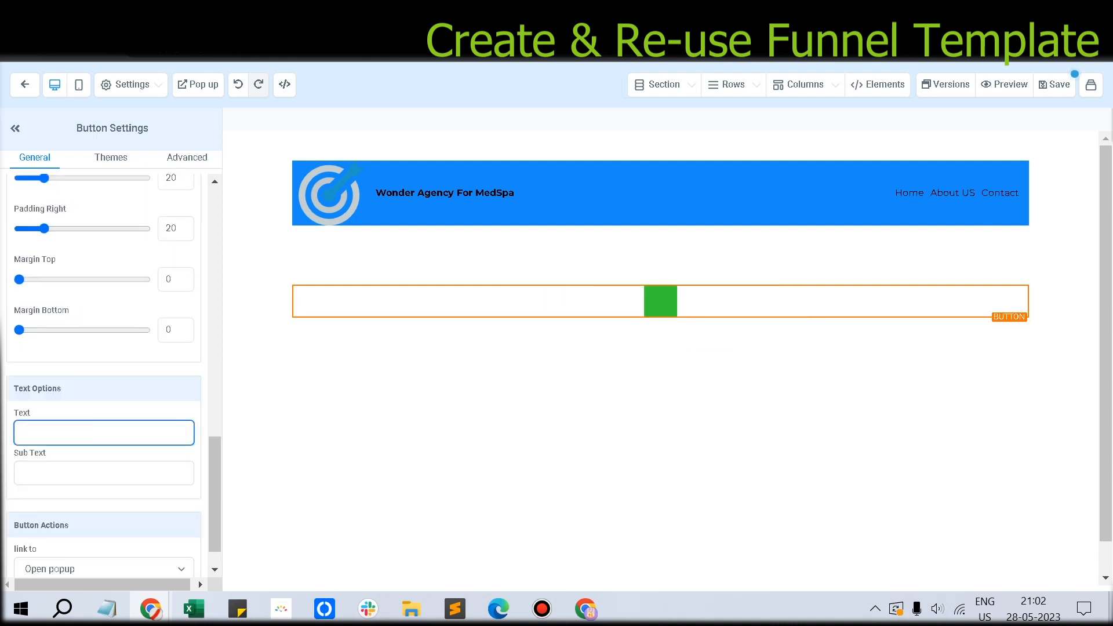
text(Sub)
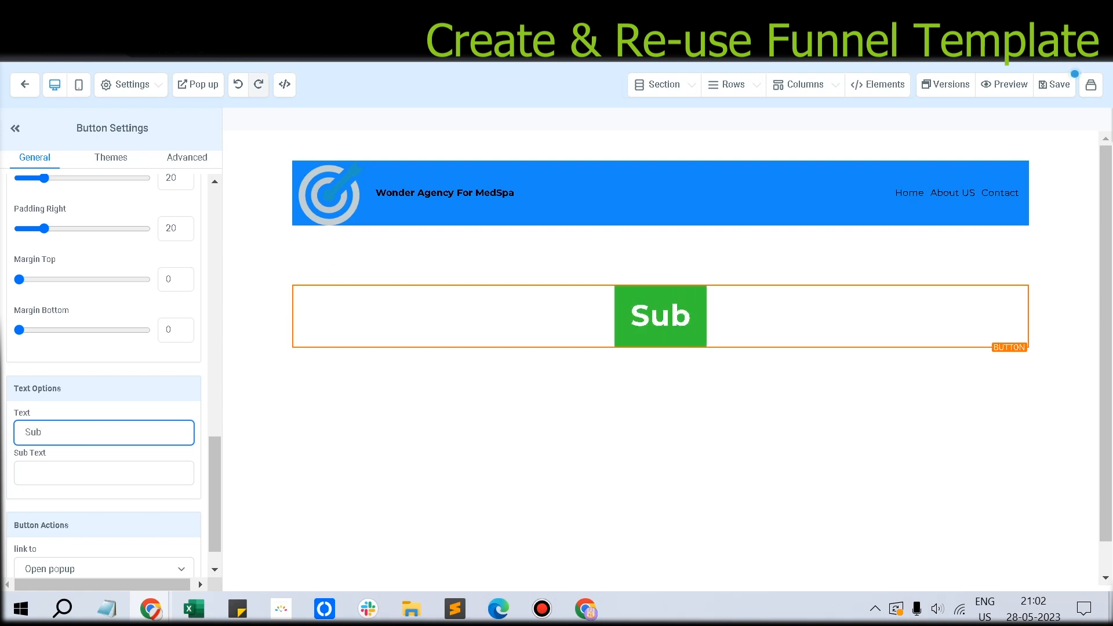
key(BackSpace)
key(BackSpace)
key(BackSpace)
text(Inter)
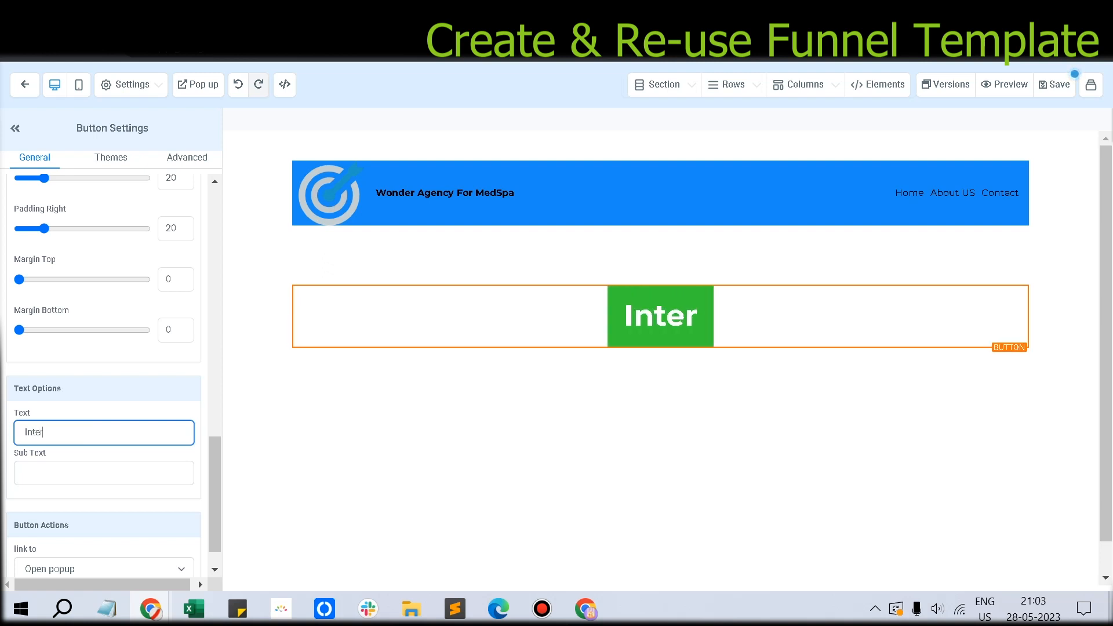
text(ested in the)
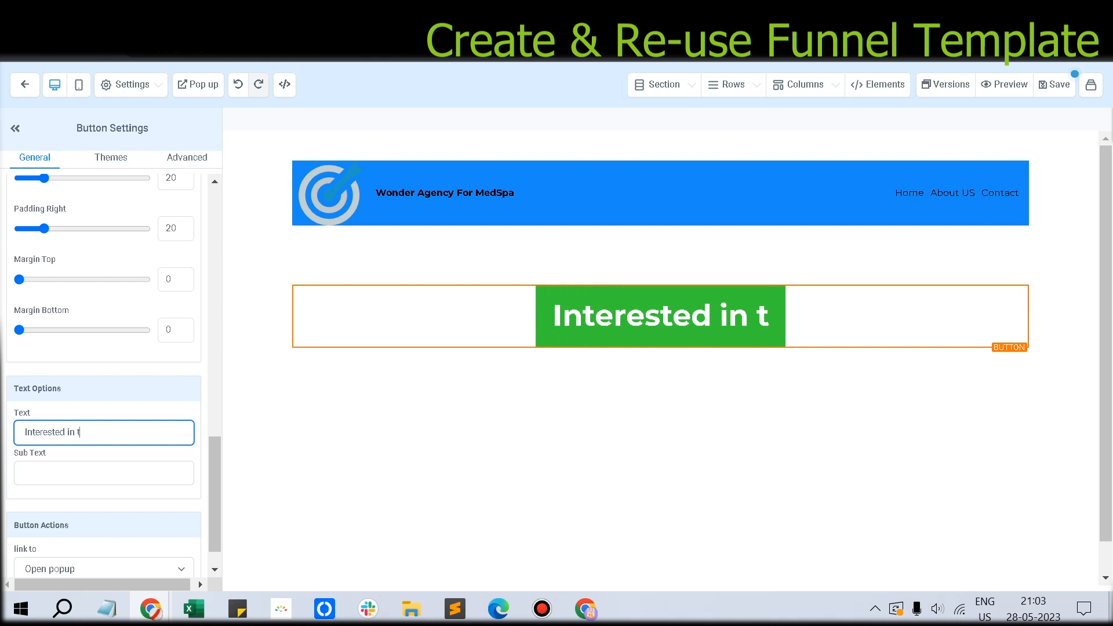
key(BackSpace)
key(BackSpace)
key(BackSpace)
key(BackSpace)
key(BackSpace)
key(BackSpace)
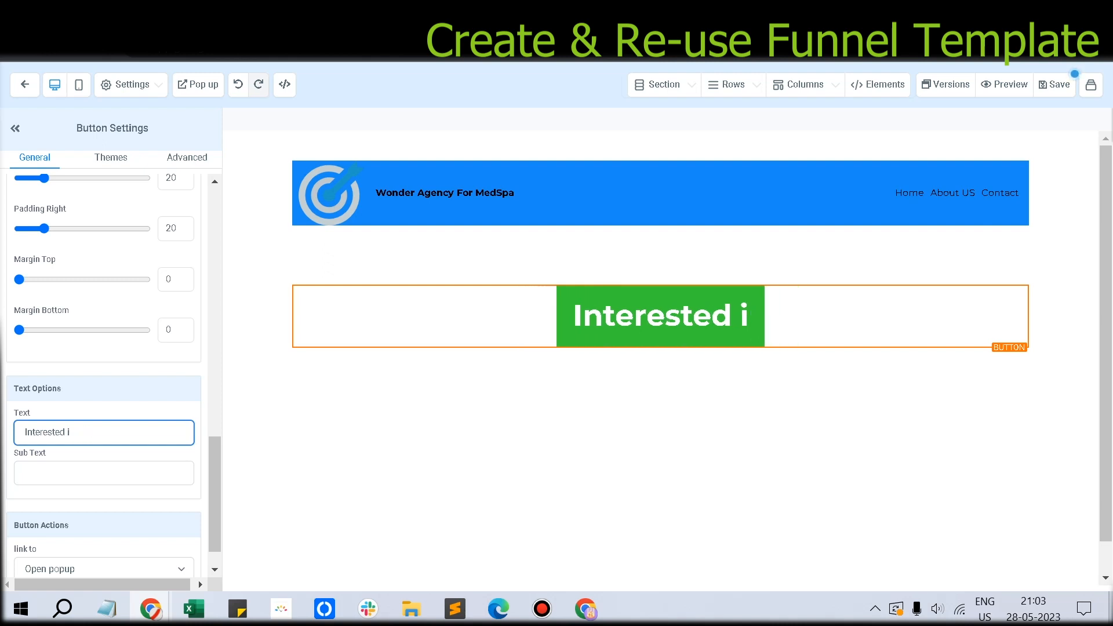
text(In Th)
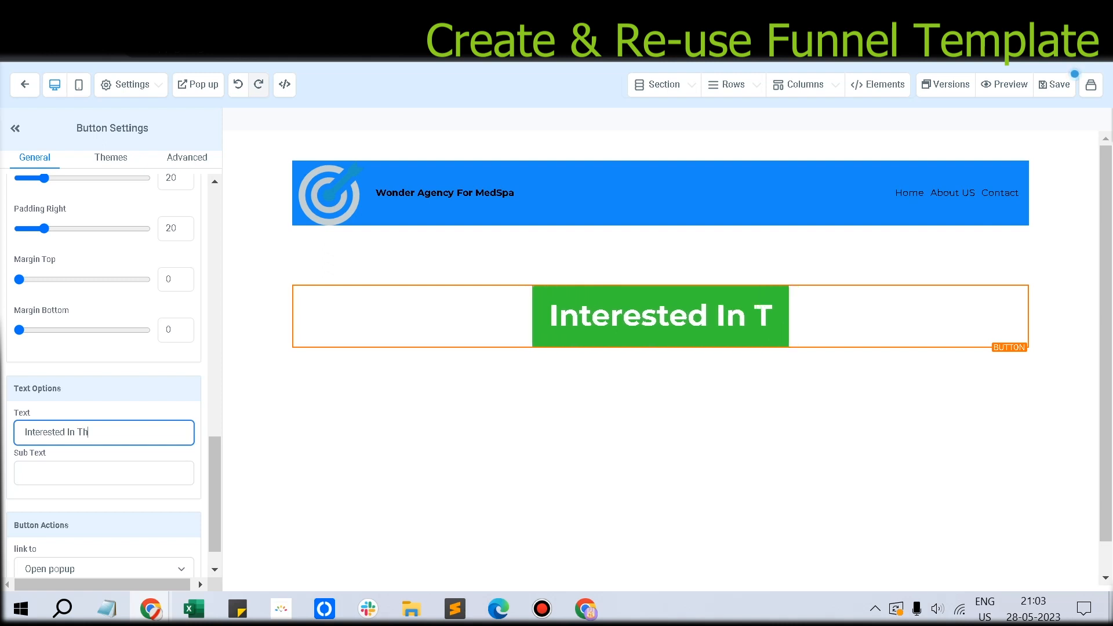
text(is Offer)
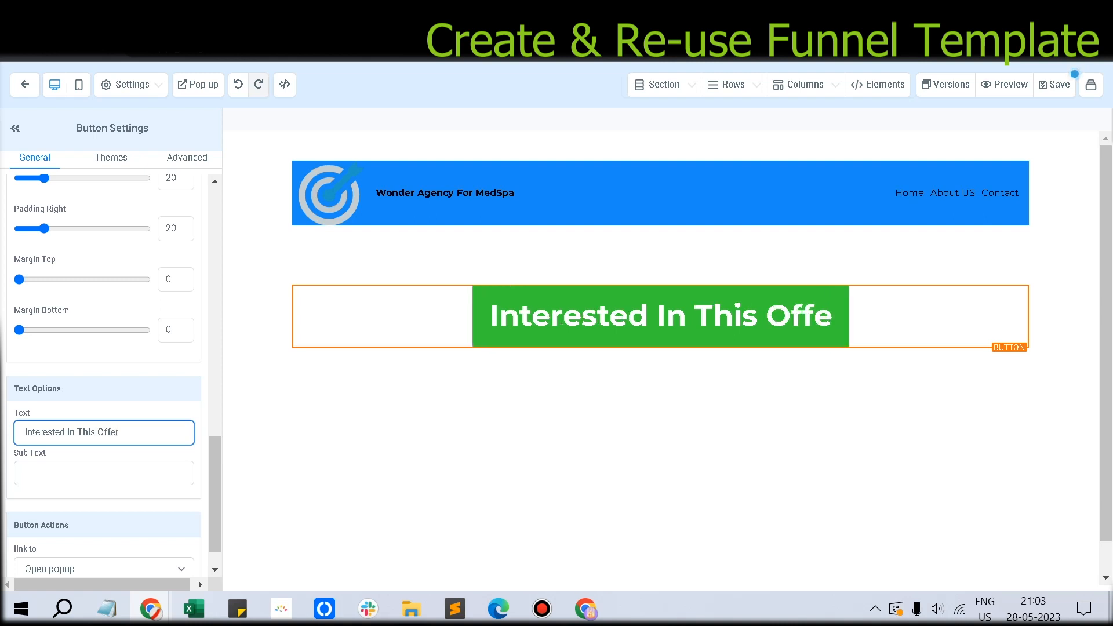
Set the button's top margin to 10 and its bottom margin to 13.
scroll(105, 377, down, 1)
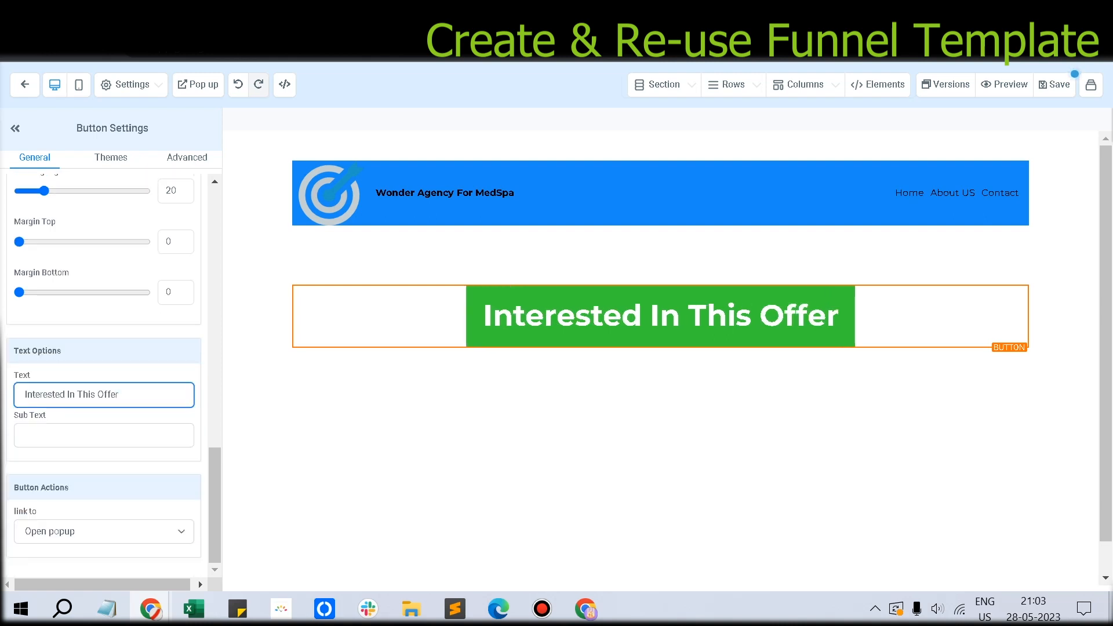
scroll(104, 377, up, 3)
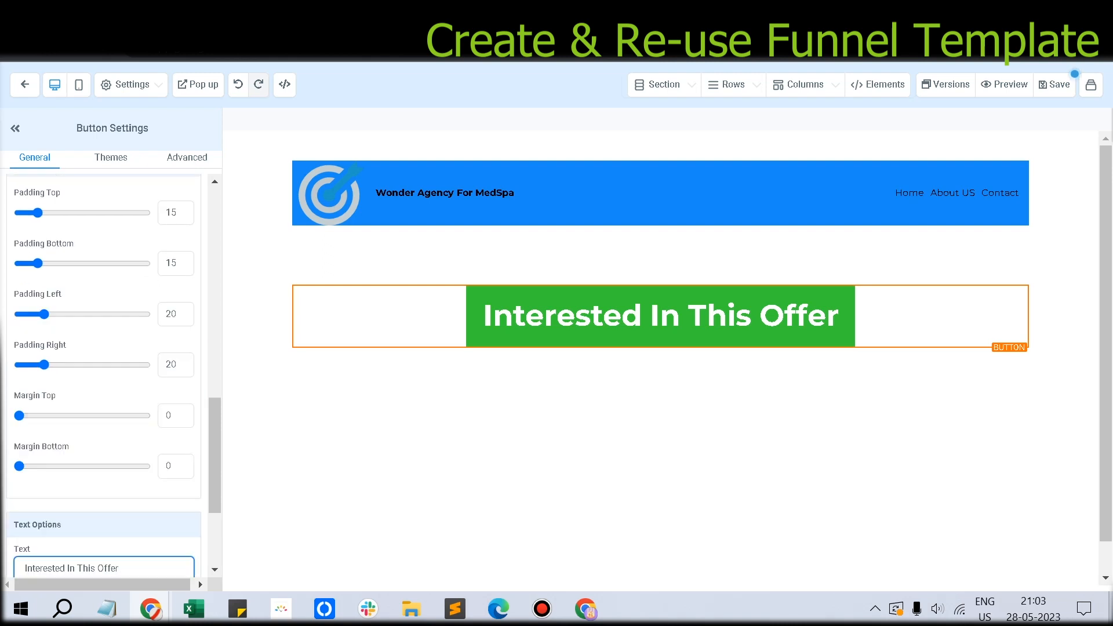
scroll(104, 377, up, 4)
scroll(104, 377, down, 6)
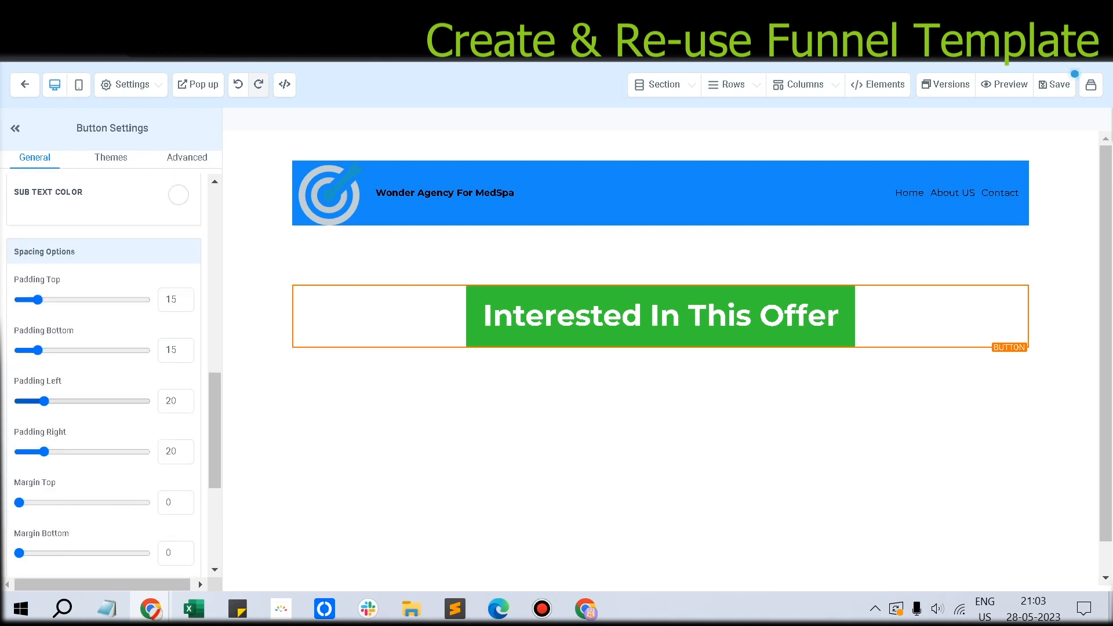
drag(31, 416, 31, 416)
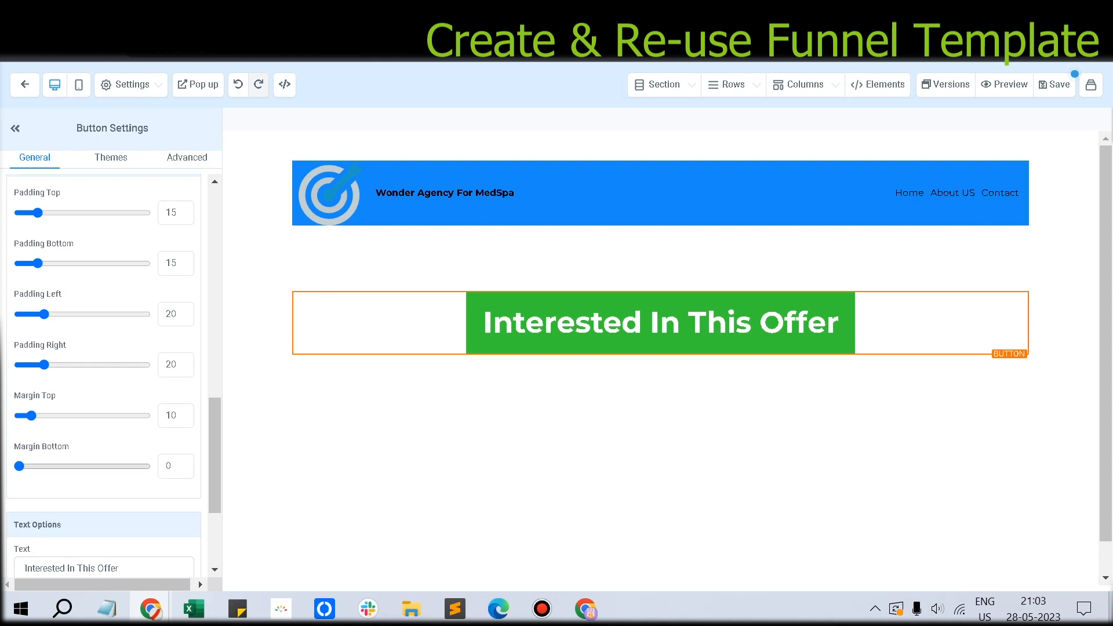
drag(19, 467, 35, 467)
Choose Open popup as the link action of the Interested In This Offer button.
scroll(36, 470, up, 3)
scroll(104, 377, up, 2)
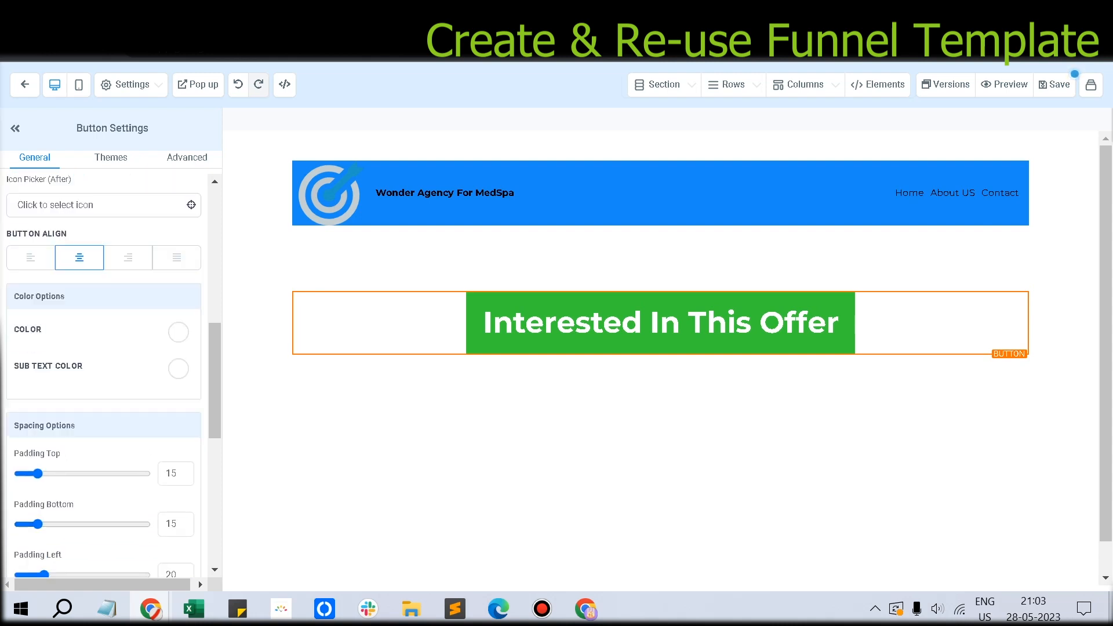
scroll(104, 377, up, 3)
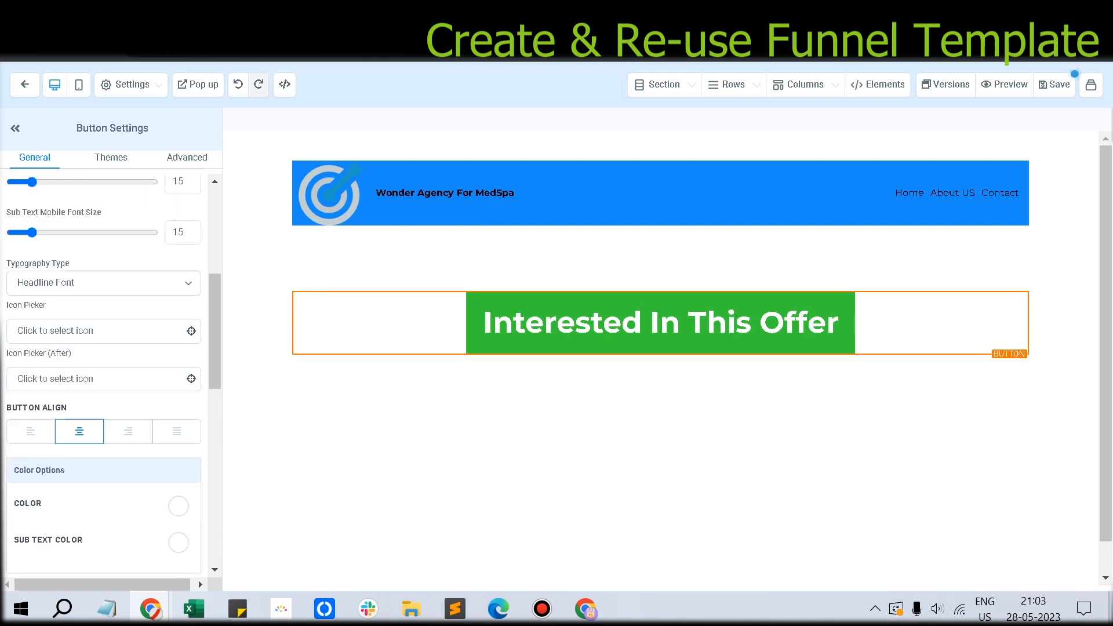
scroll(104, 377, up, 5)
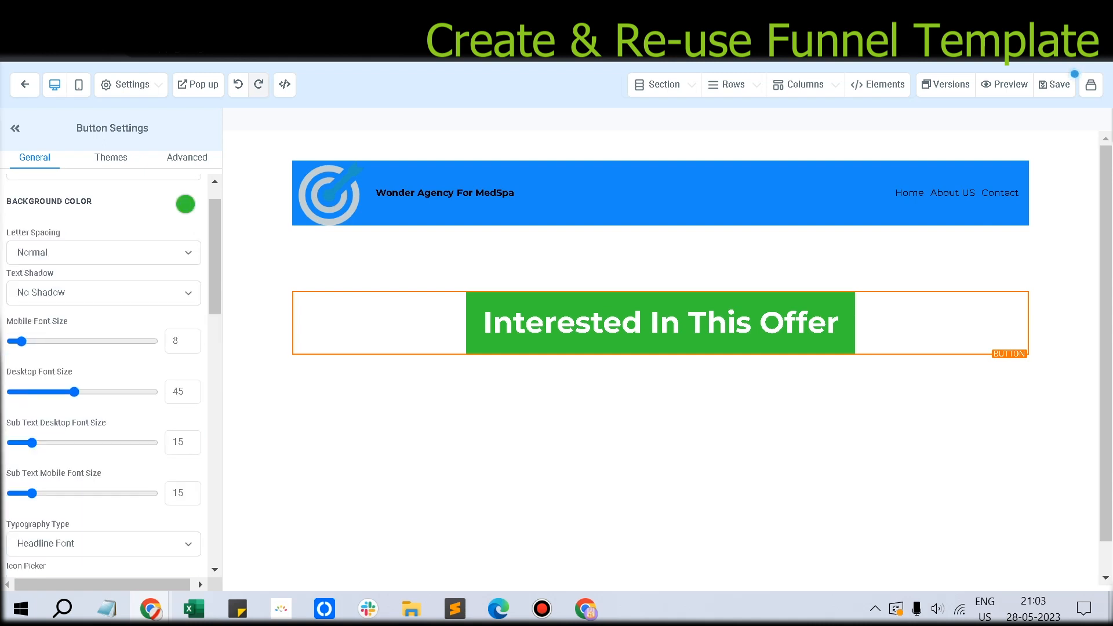
scroll(104, 377, down, 3)
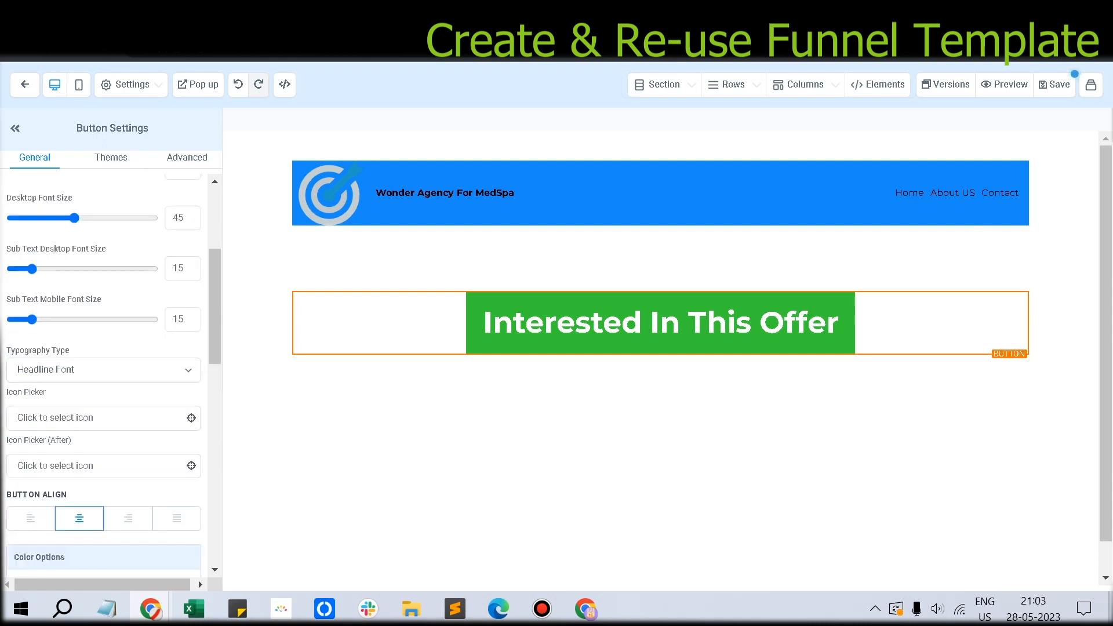
scroll(104, 377, down, 5)
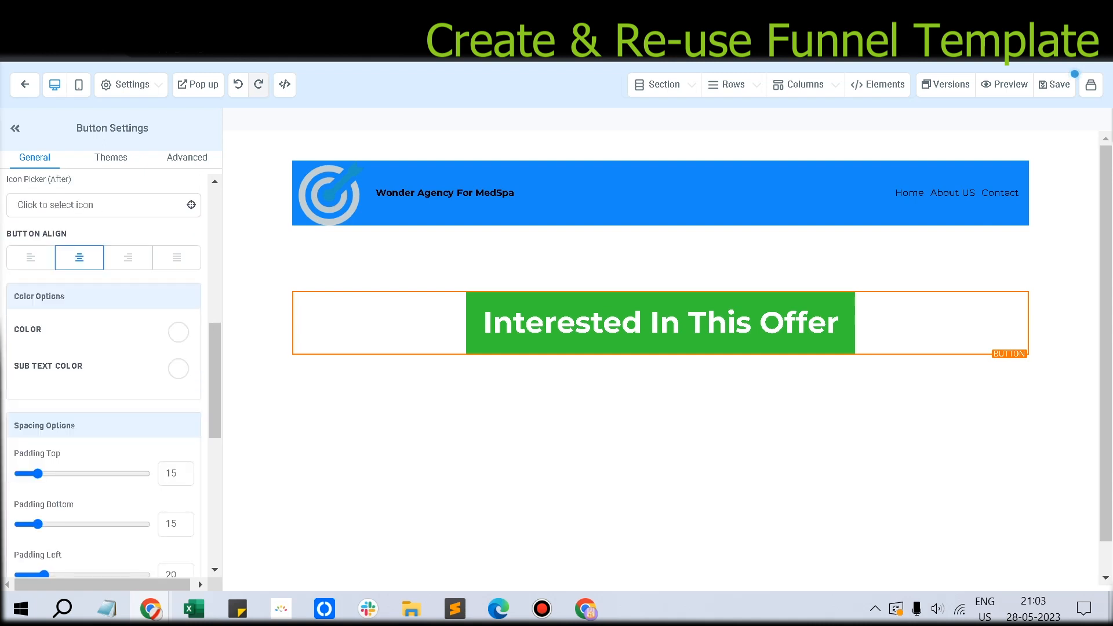
scroll(105, 377, down, 7)
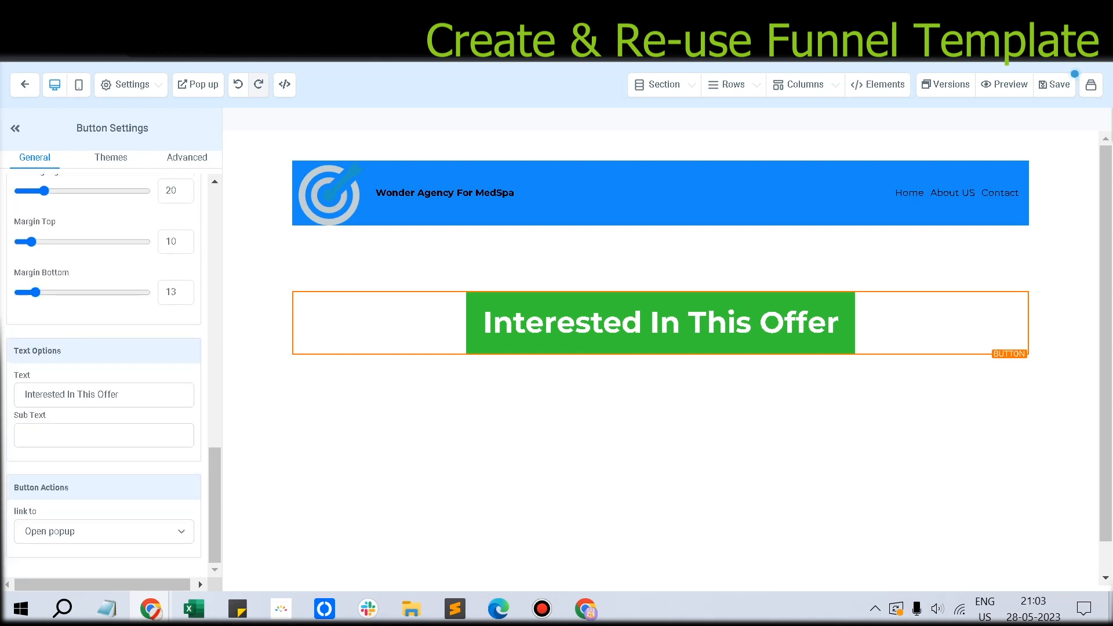
click(104, 532)
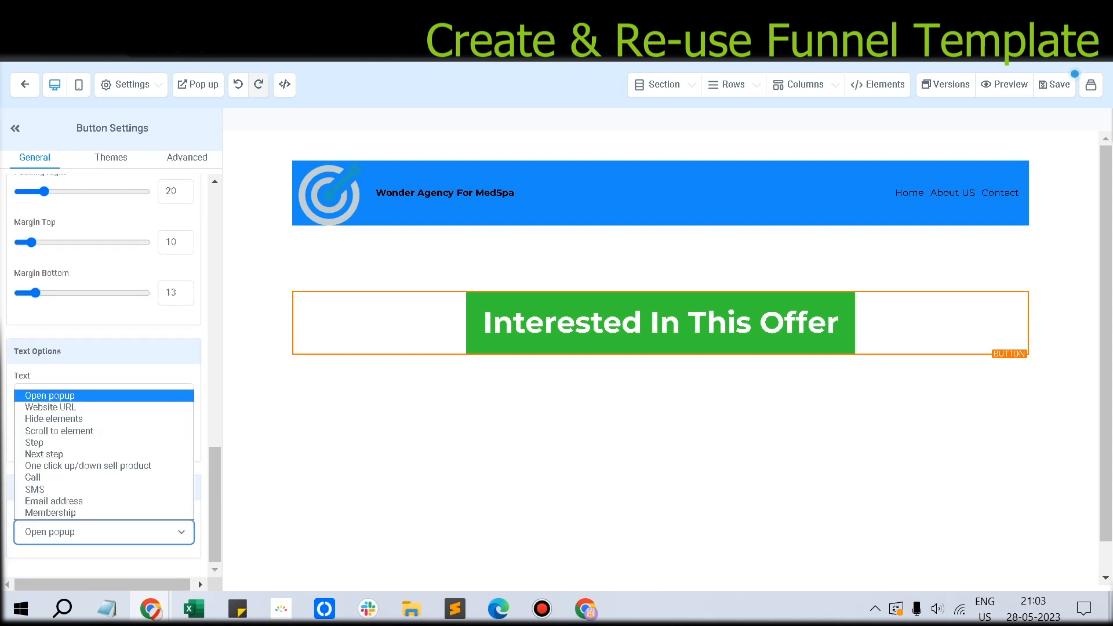
click(49, 396)
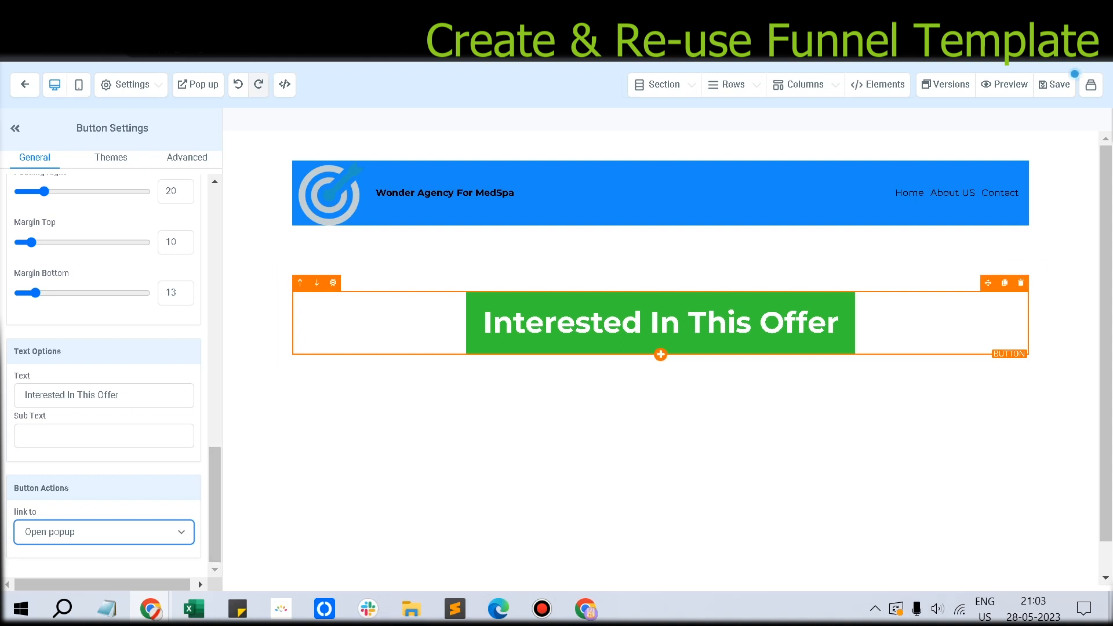
Save the page and enter "Wonder Agency For MedSpa" as its SEO title.
click(1055, 85)
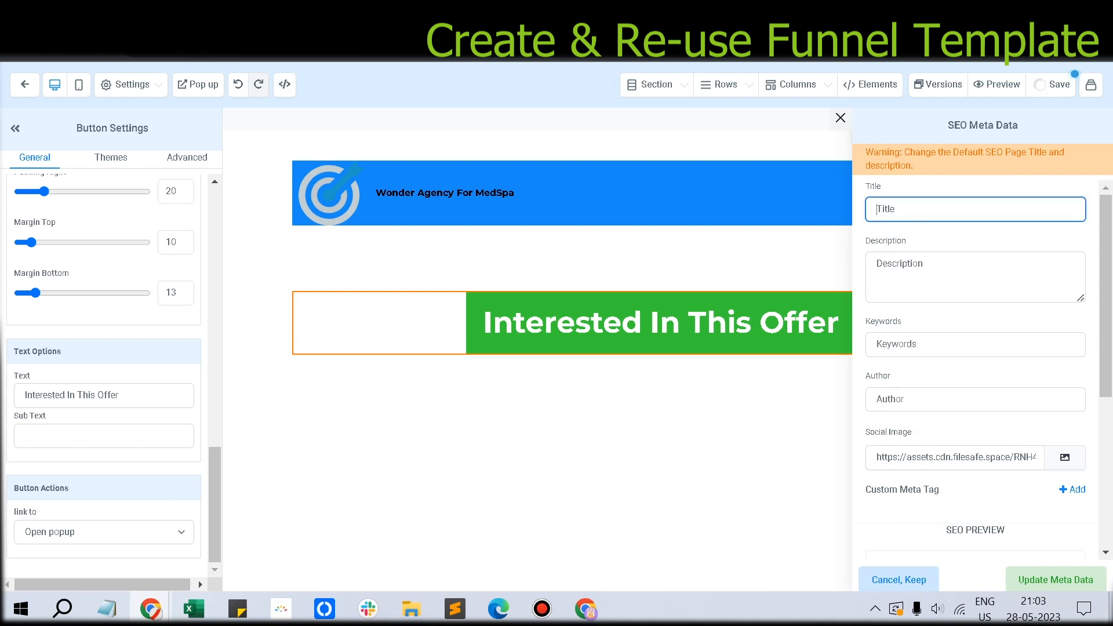
text(Wonder Agency FO)
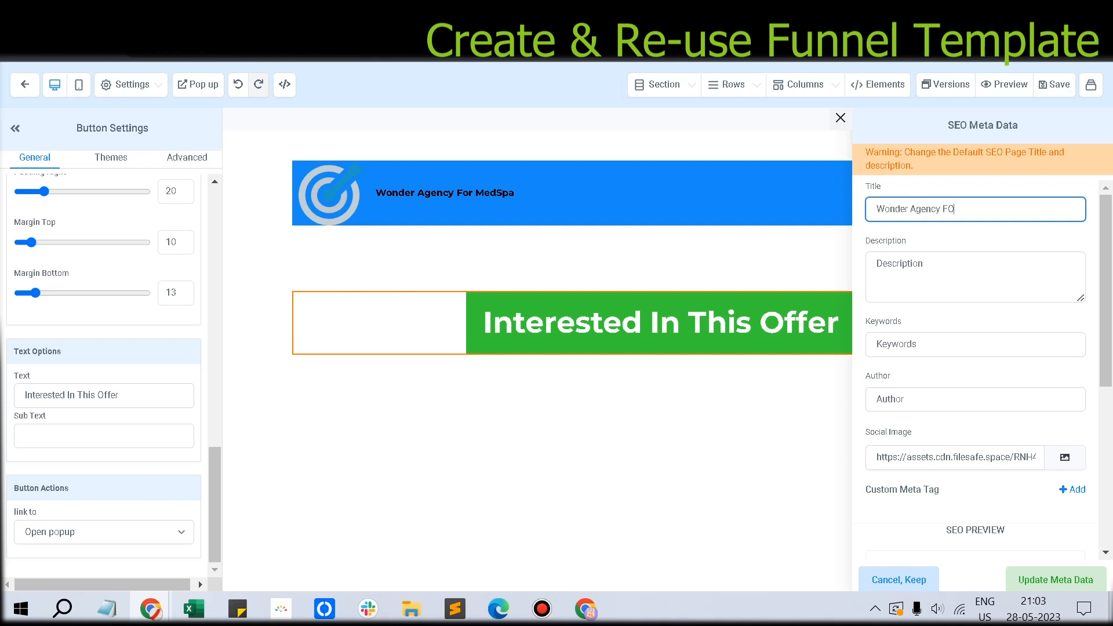
text(or Med Sp)
key(BackSpace)
text(Spa)
Reuse the SEO title to fill in the meta description "Wonder Agency For MedSpa in Phoenix, Arizona. No1 Agency".
key(ctrl+a)
key(ctrl+c)
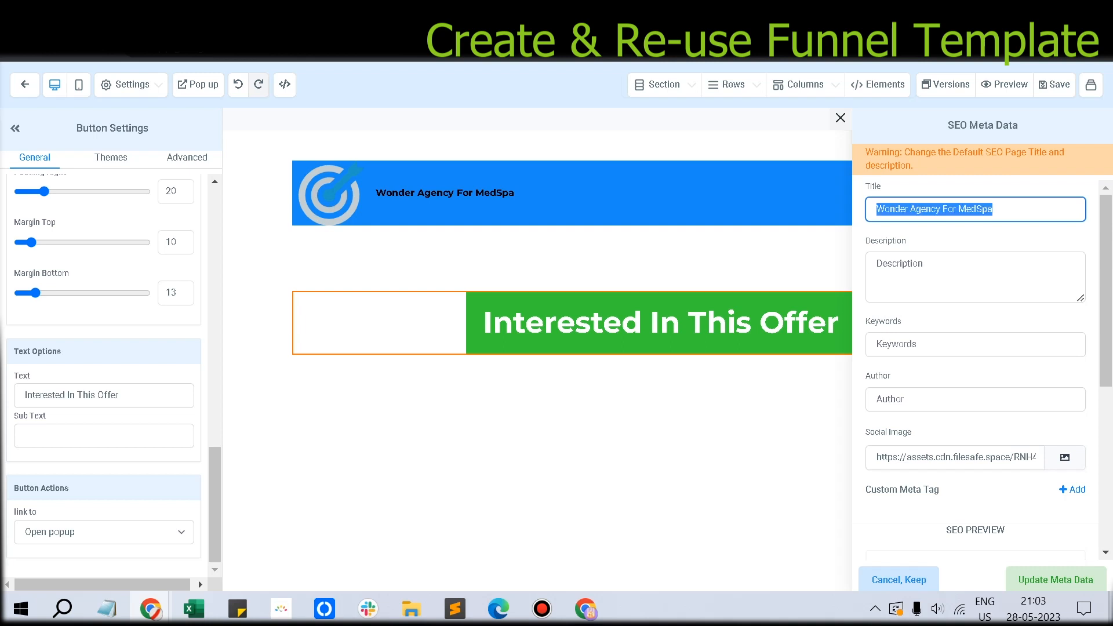
key(ctrl+minus)
click(975, 265)
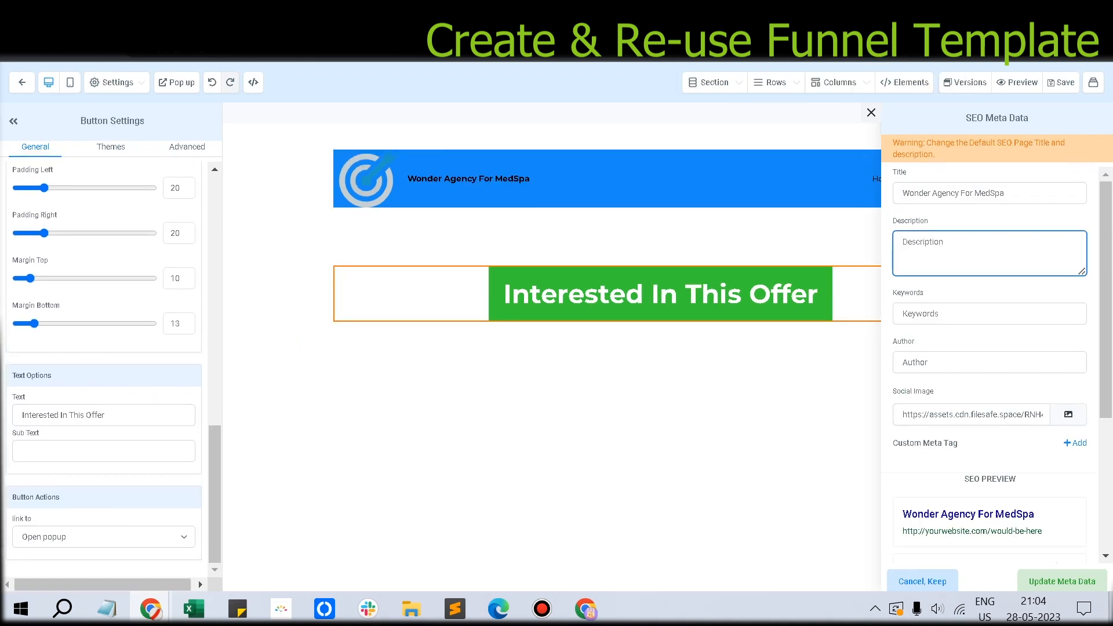
key(ctrl+v)
text(in)
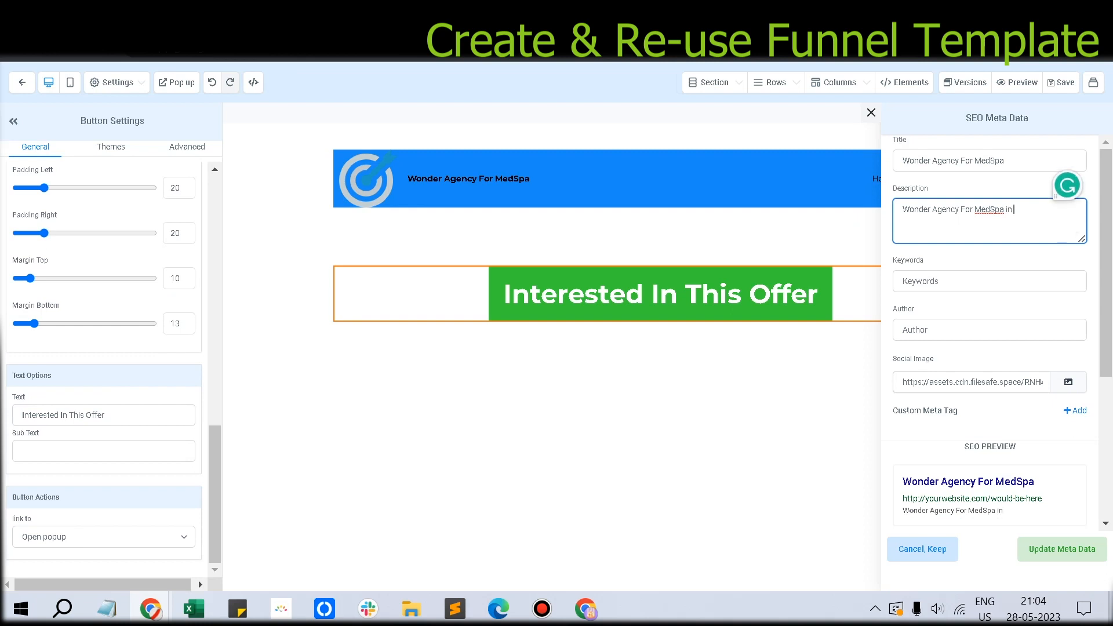
text( Pheo)
key(BackSpace)
key(BackSpace)
text(on)
key(BackSpace)
text(enix, A)
key(BackSpace)
text(Arizona. No1)
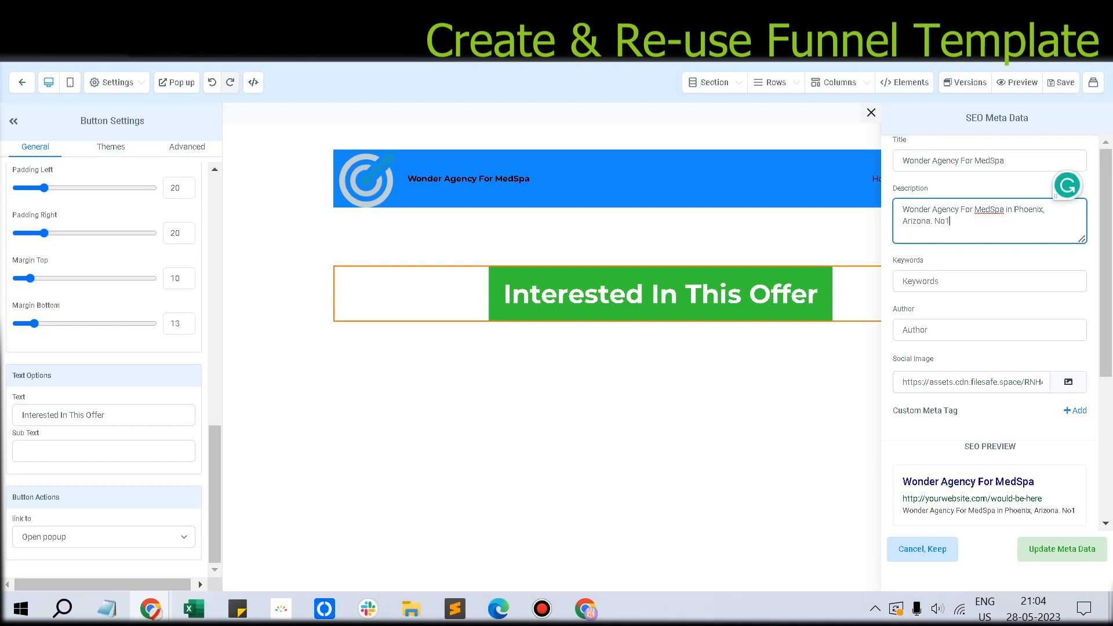
text( Agency)
Review the SEO preview, update the meta data and save the page.
scroll(990, 348, down, 5)
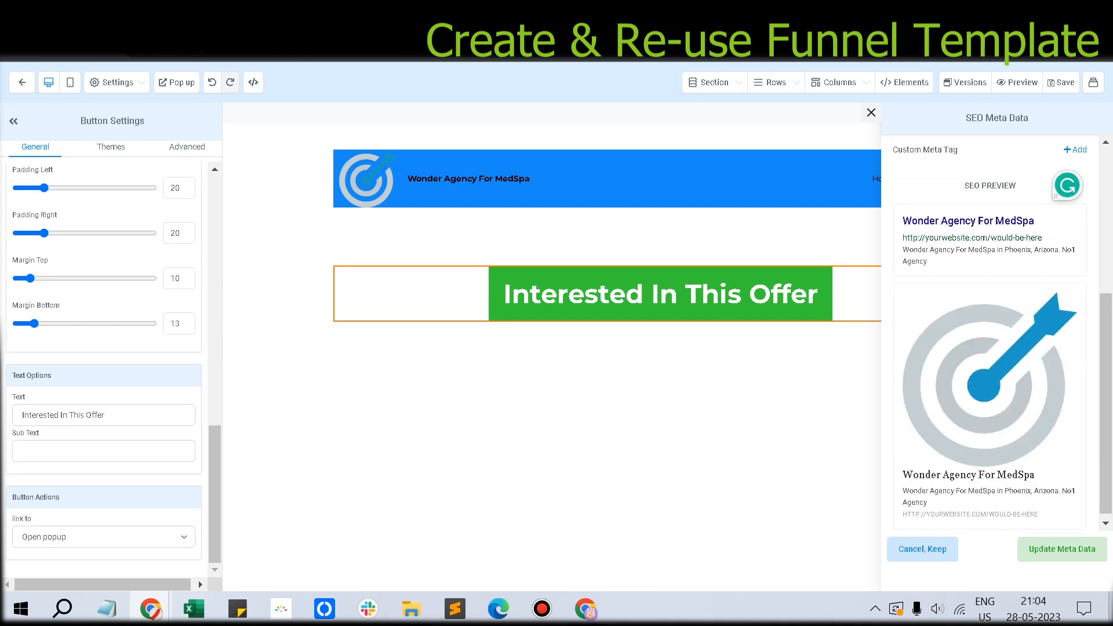
scroll(990, 348, up, 3)
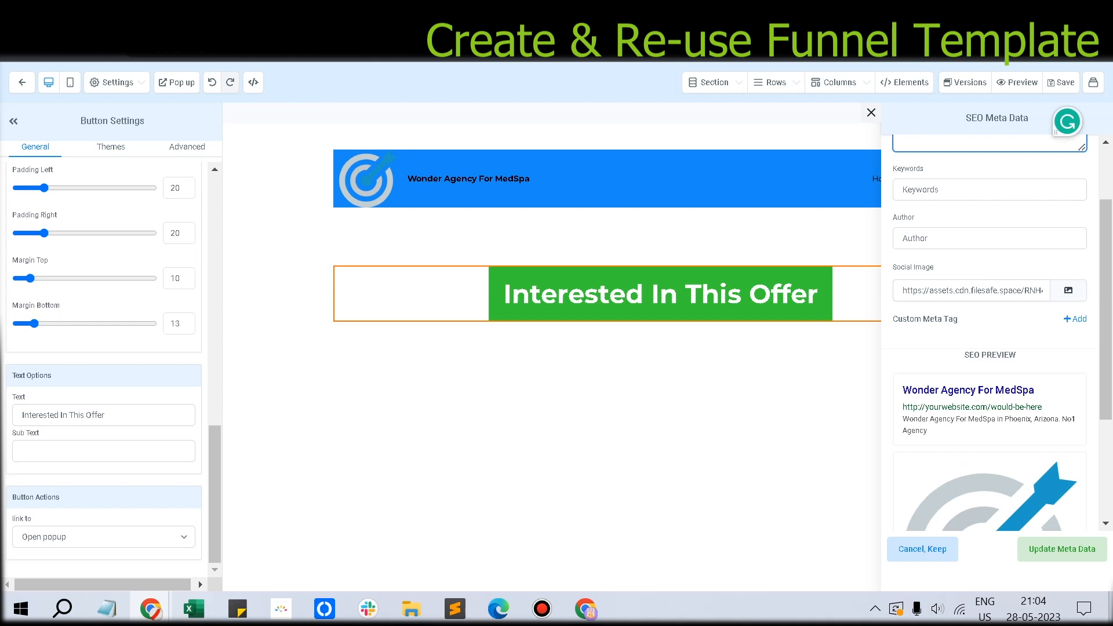
scroll(990, 348, down, 3)
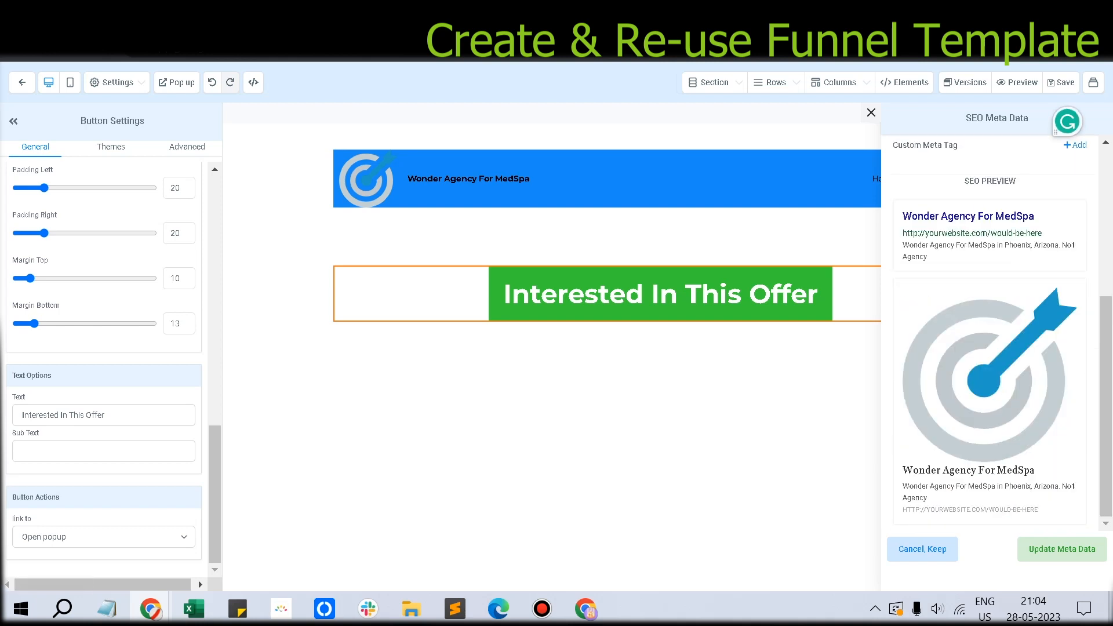
scroll(990, 348, up, 3)
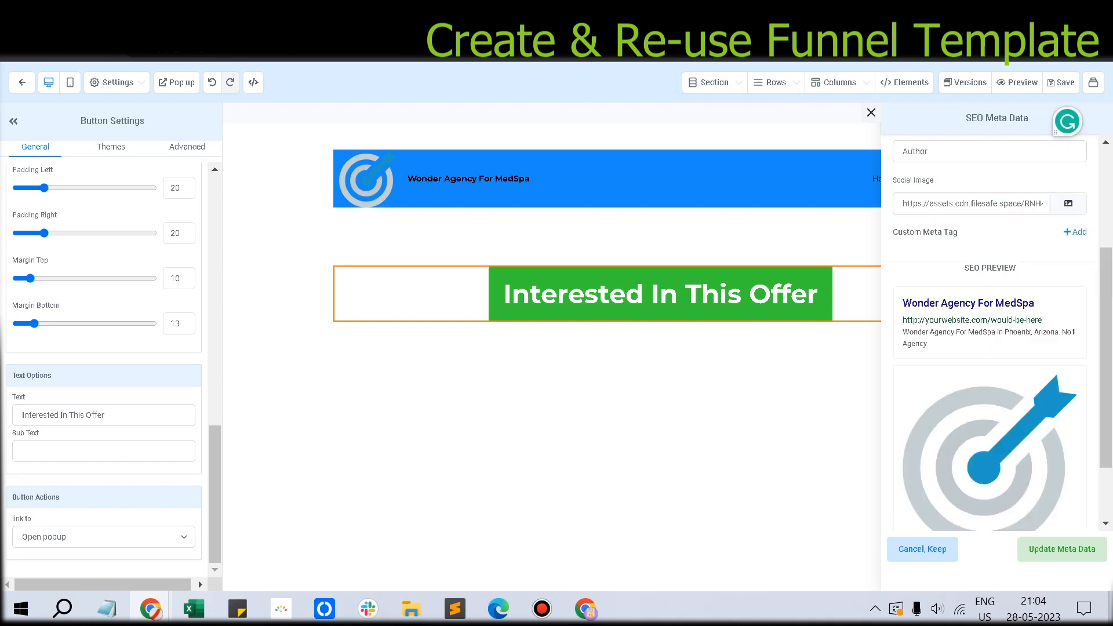
scroll(990, 347, down, 3)
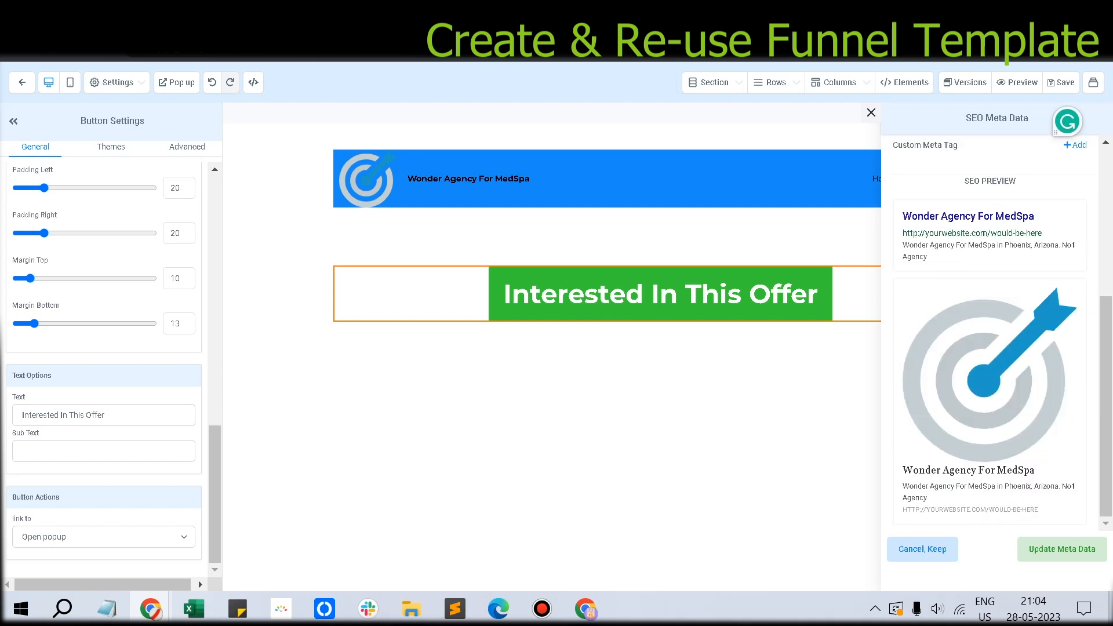
scroll(990, 348, up, 3)
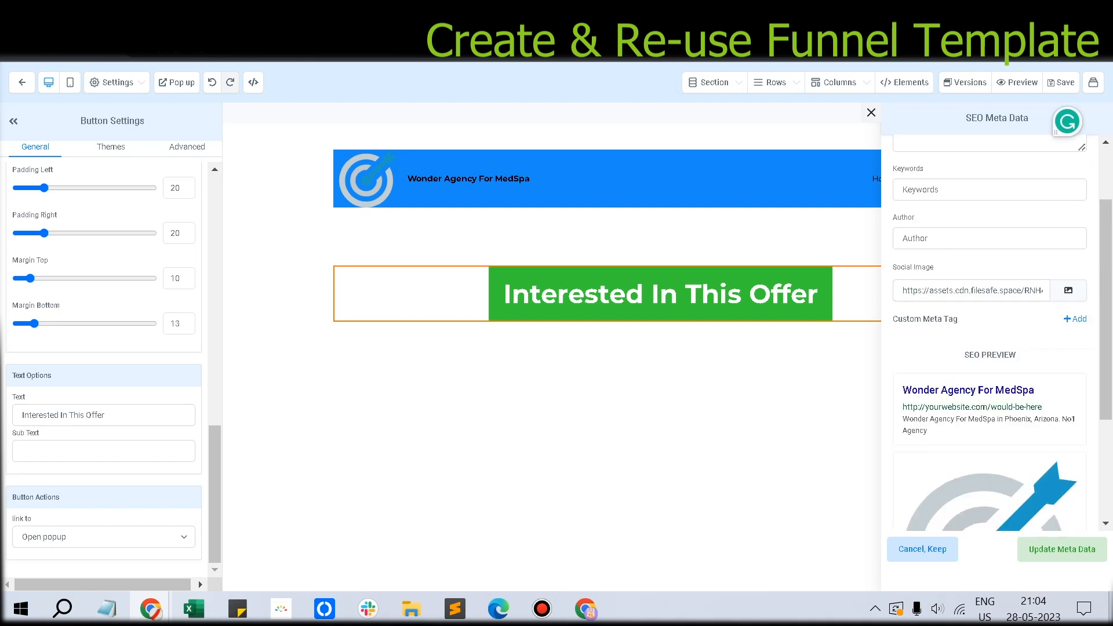
click(1062, 549)
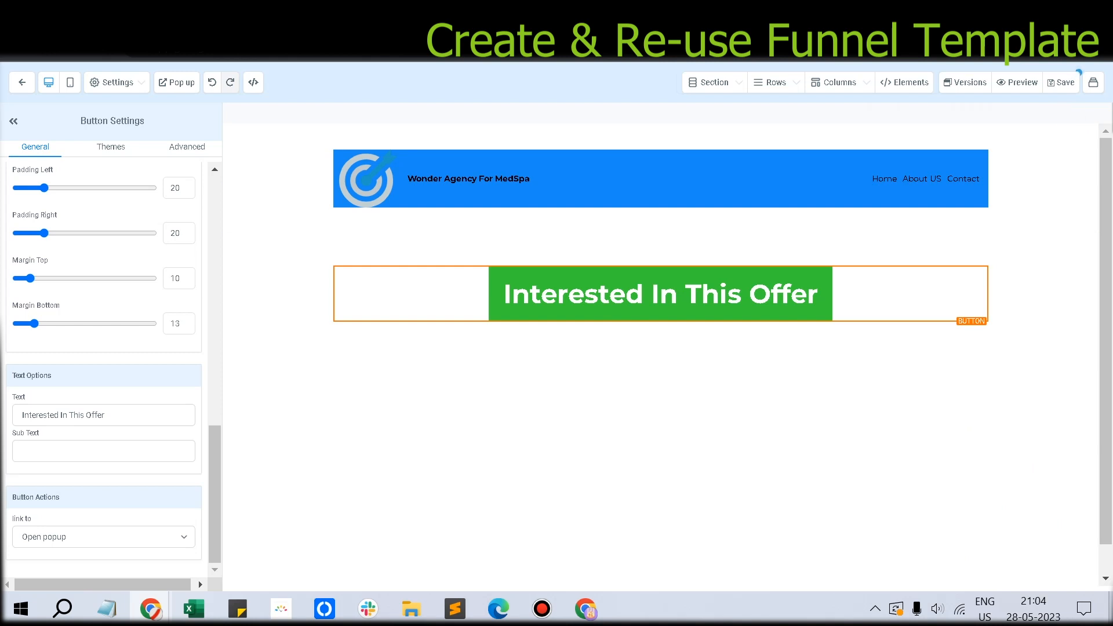
click(1061, 82)
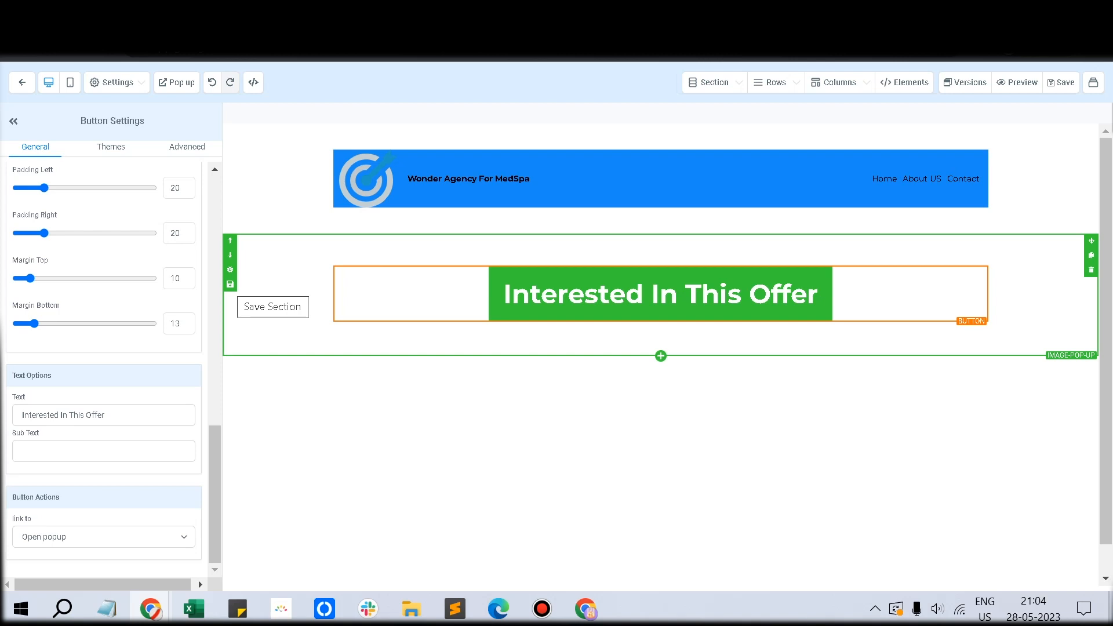
Save the section holding the Interested In This Offer button as a template named "interested-button".
click(230, 284)
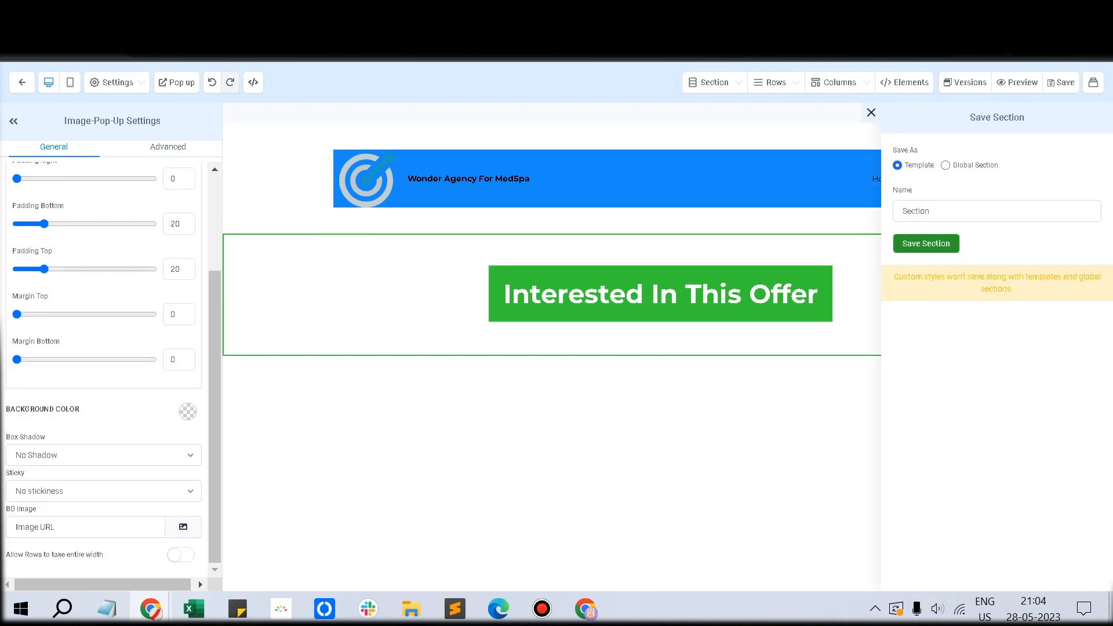
key(ctrl+a)
text(interested-button)
click(927, 243)
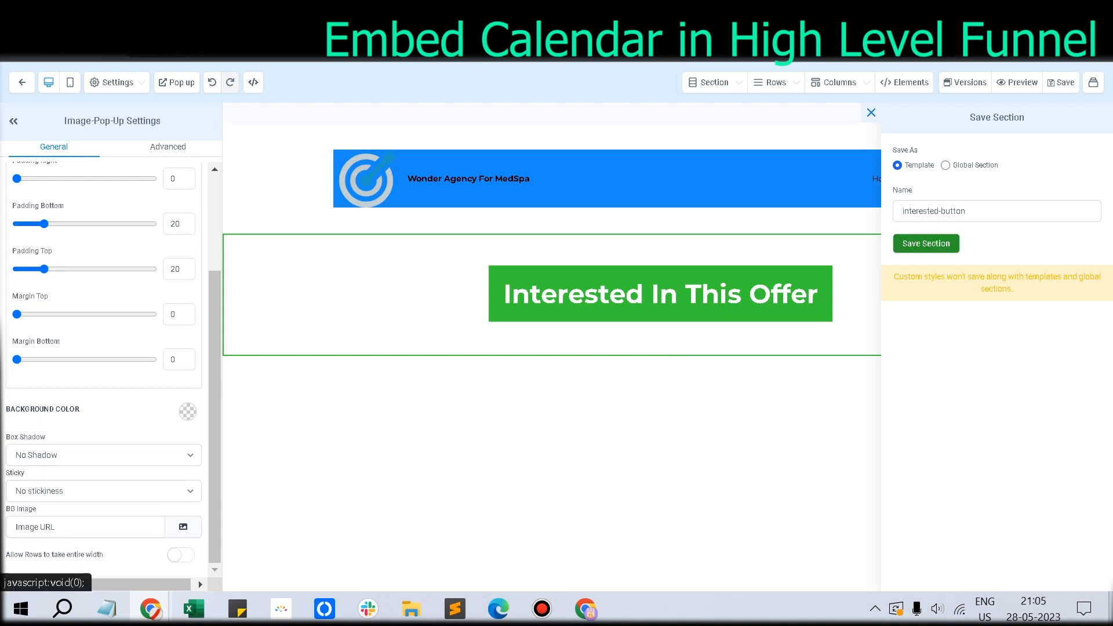
Add a full-width section with a one-column row below the Interested In This Offer button.
scroll(812, 323, down, 1)
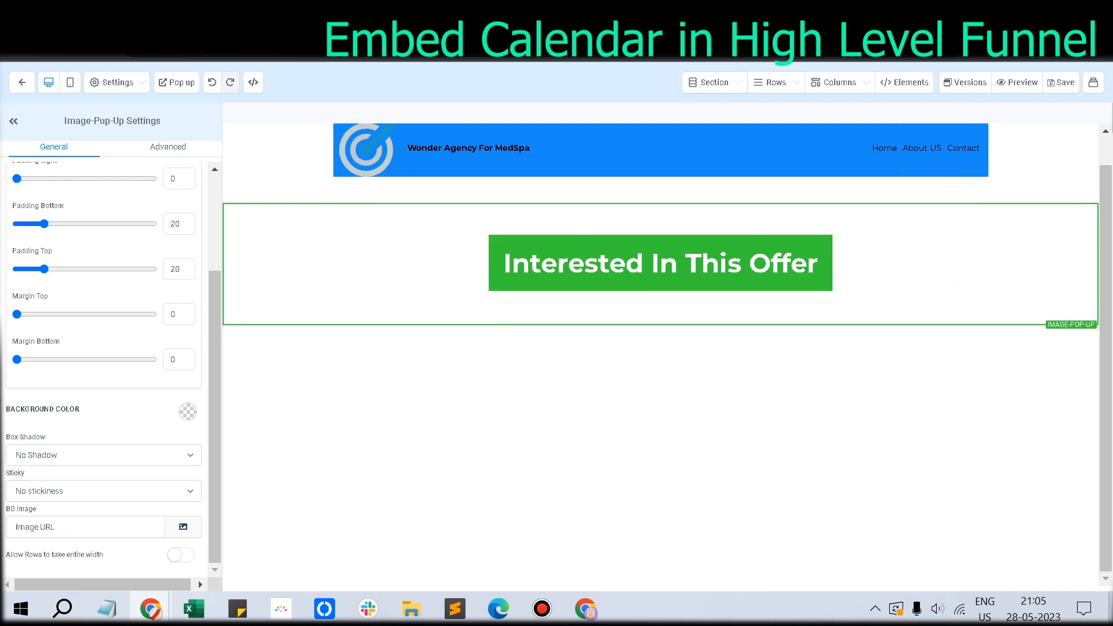
click(714, 83)
click(645, 110)
click(903, 140)
click(662, 366)
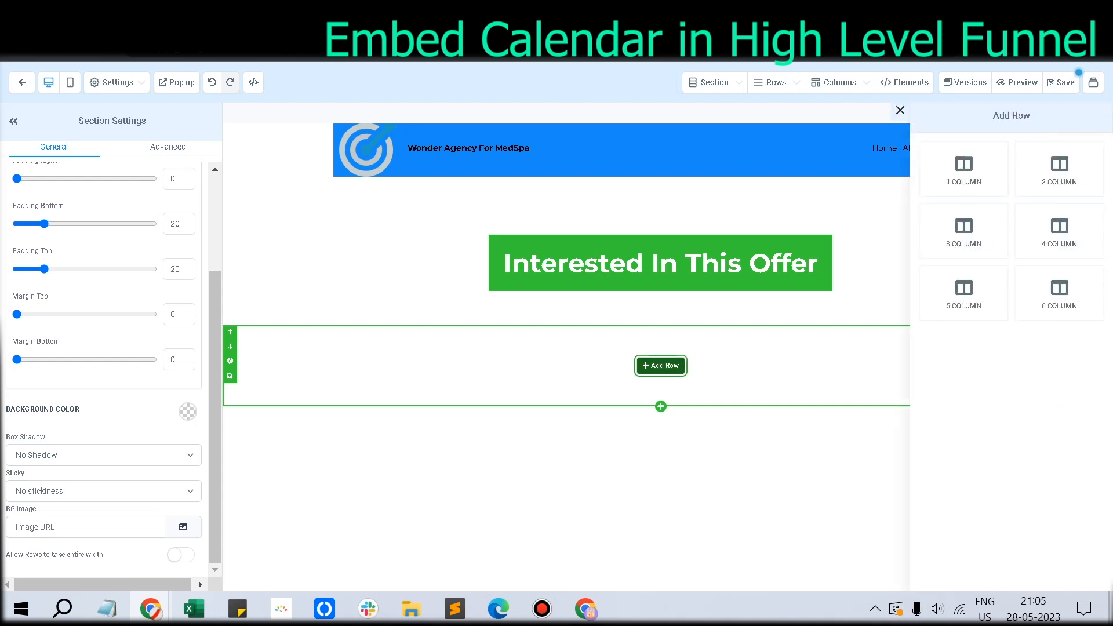
click(990, 168)
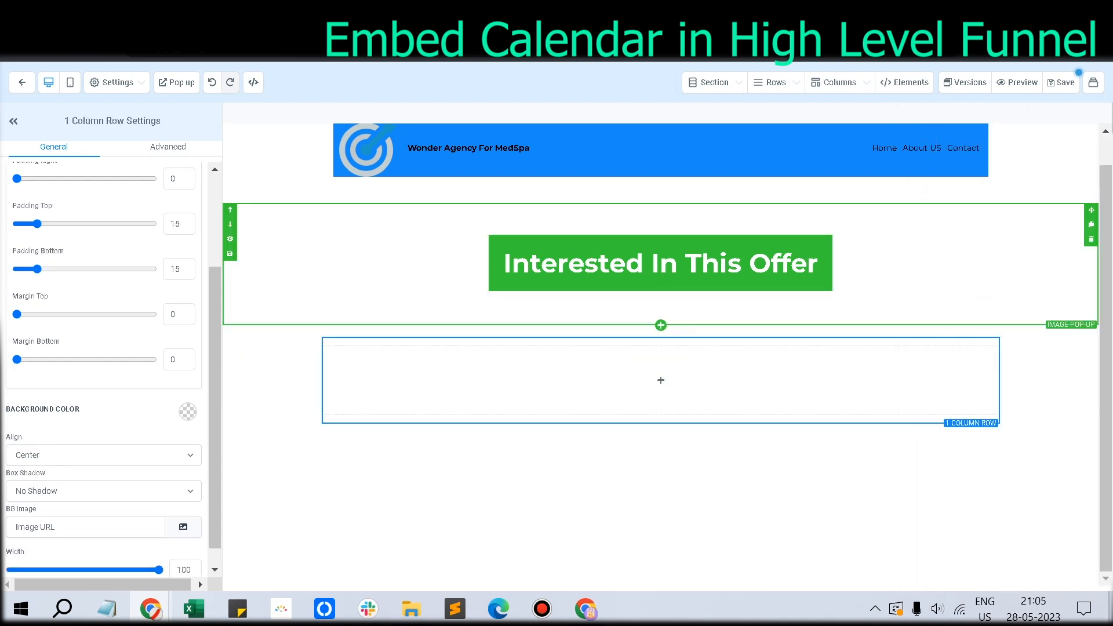
Insert a calendar element in the empty column and assign it the "practice - testing" calendar.
click(661, 381)
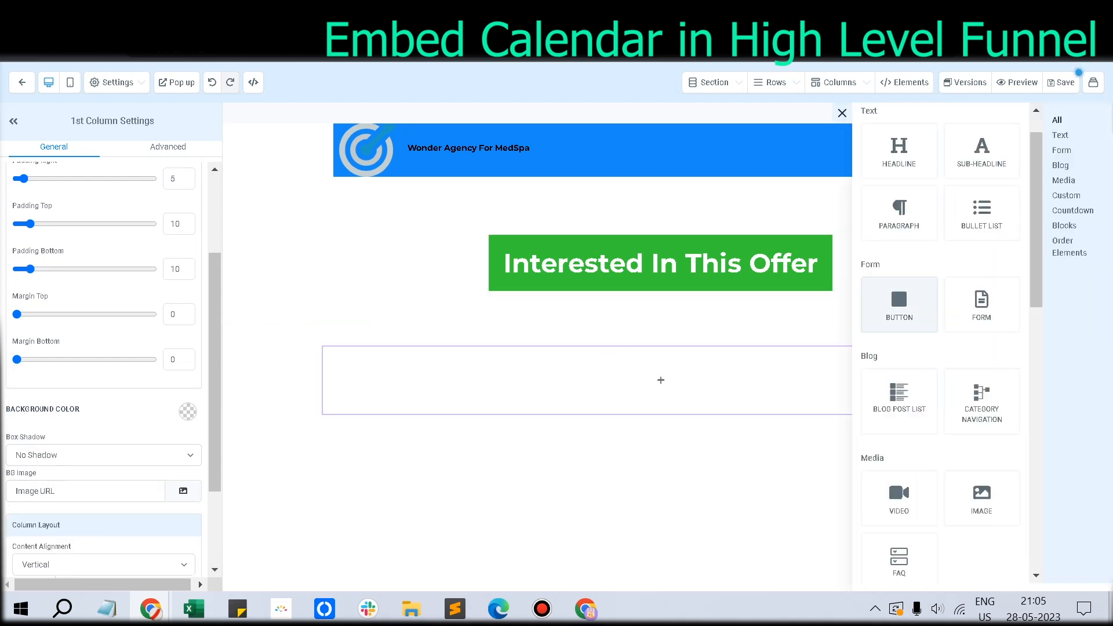
scroll(981, 305, down, 5)
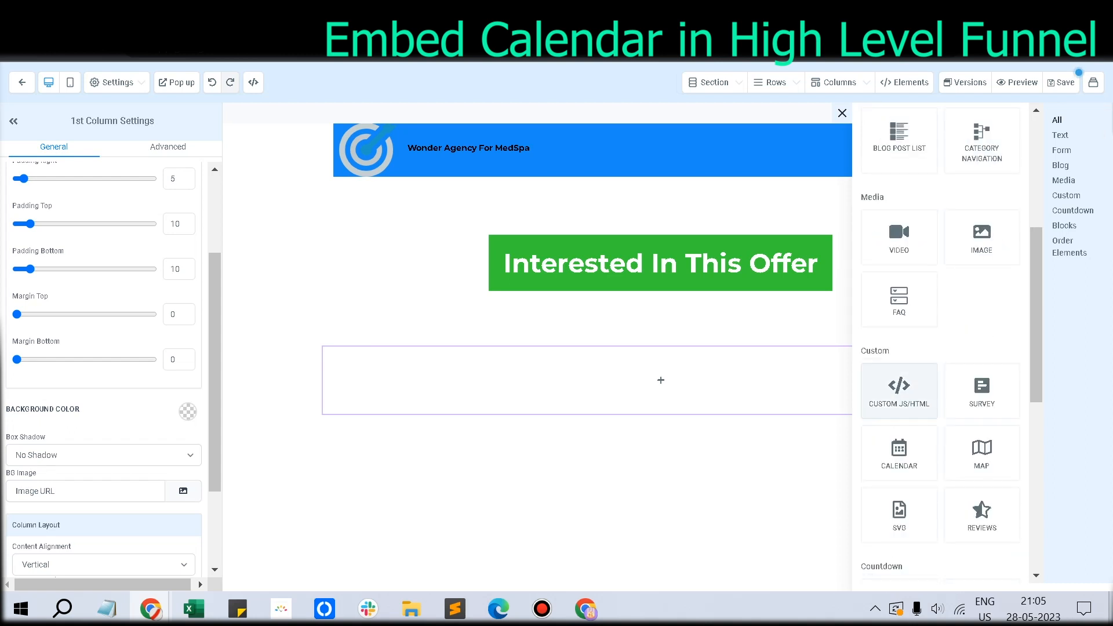
click(900, 453)
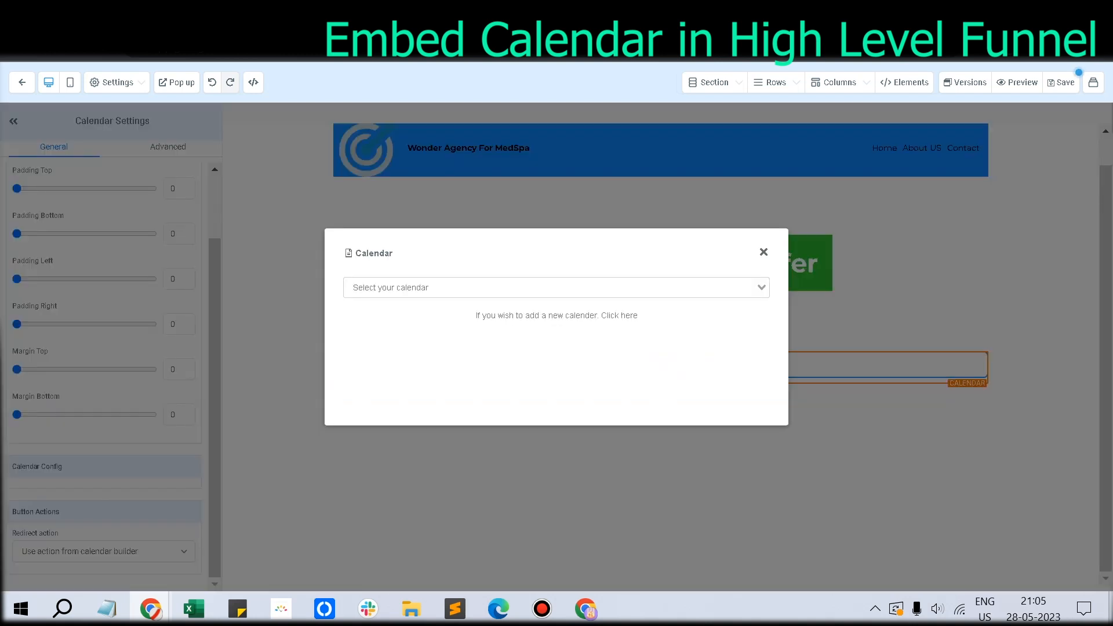
click(557, 288)
click(406, 309)
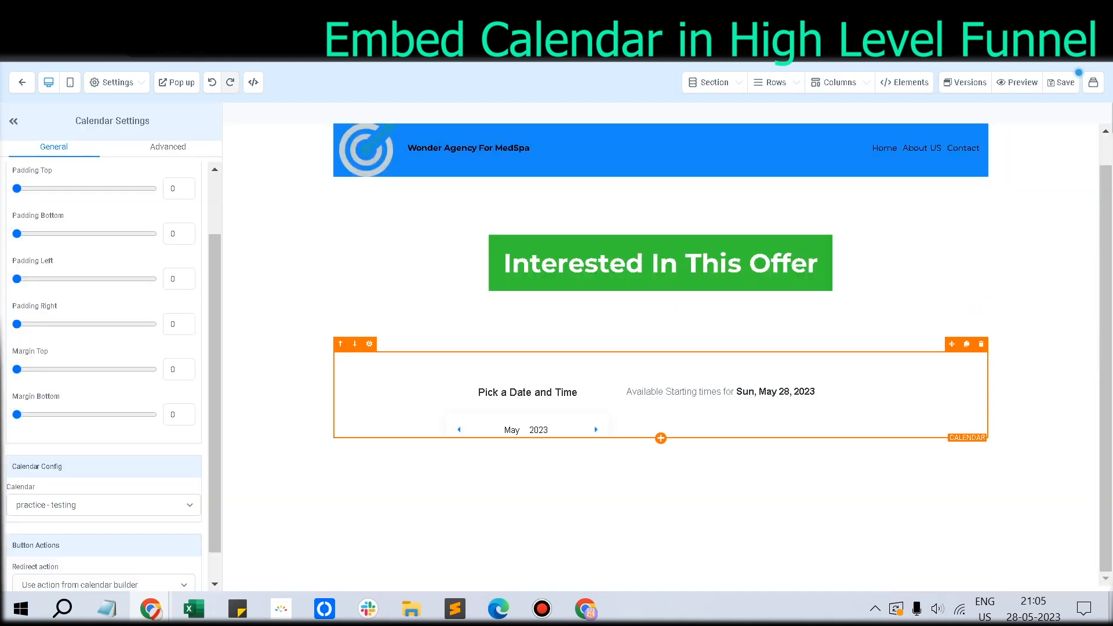
scroll(662, 353, down, 5)
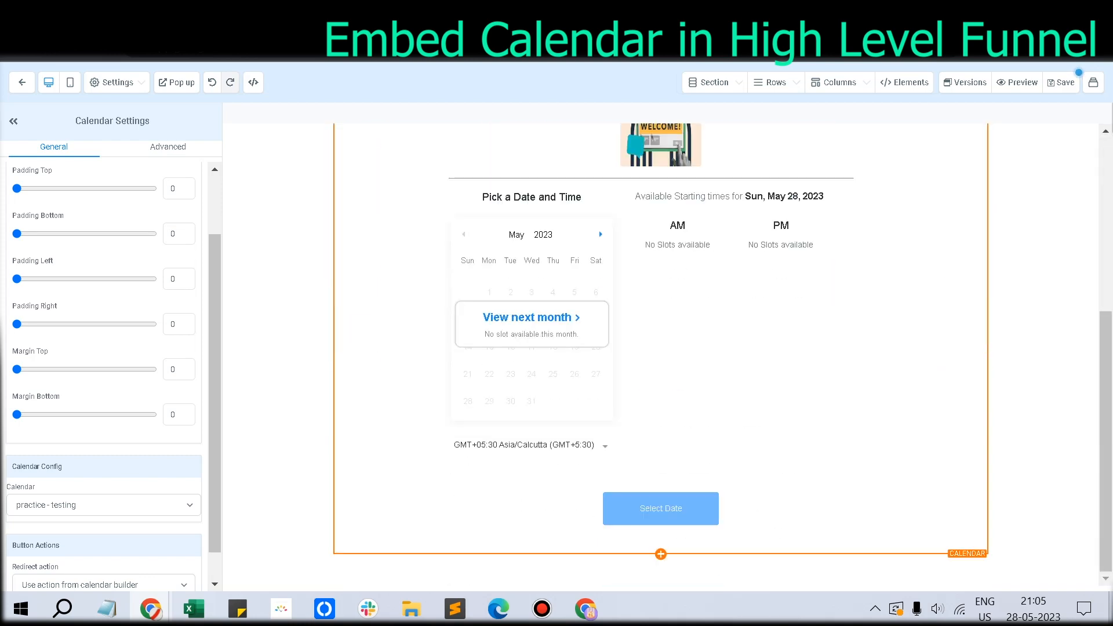
Insert the saved "interested-button" layout as a section below the calendar and check the page.
click(713, 81)
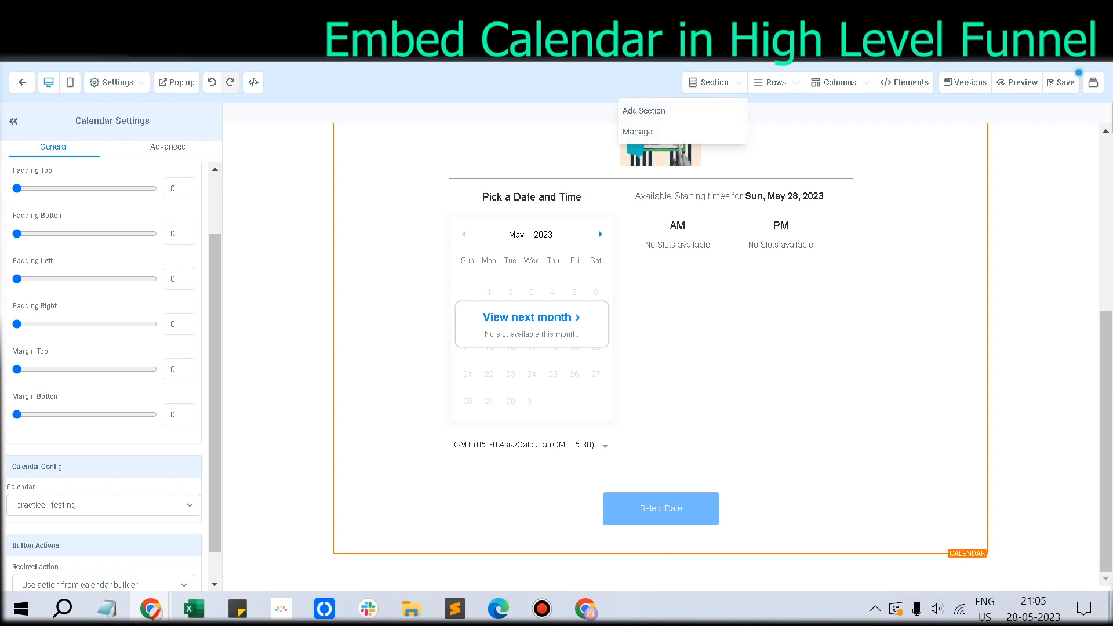
click(644, 110)
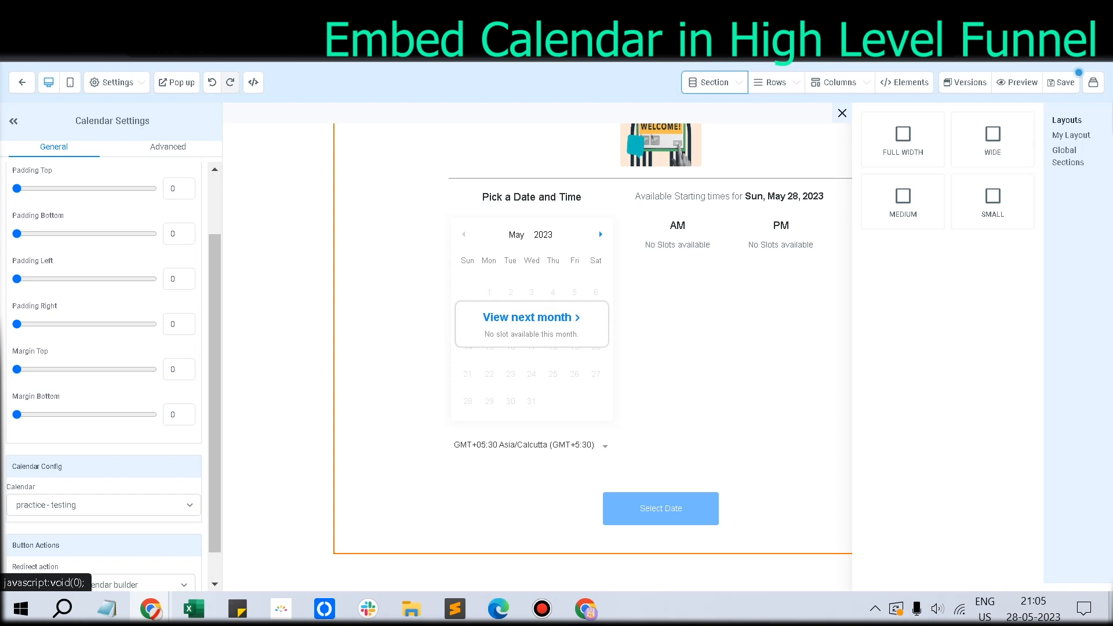
click(1071, 135)
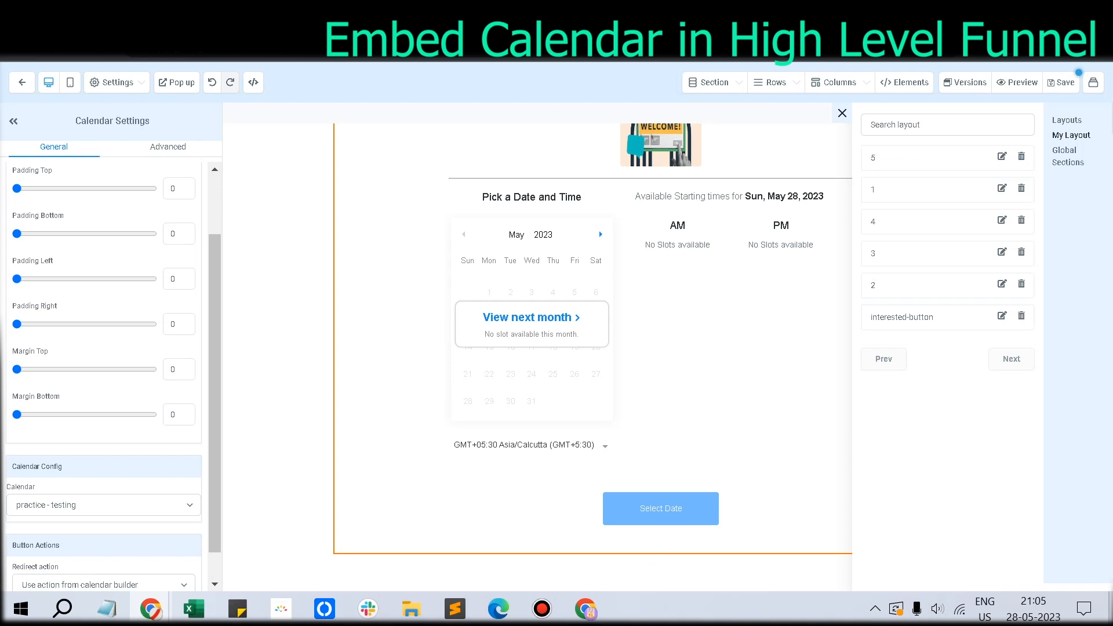
drag(933, 318, 713, 557)
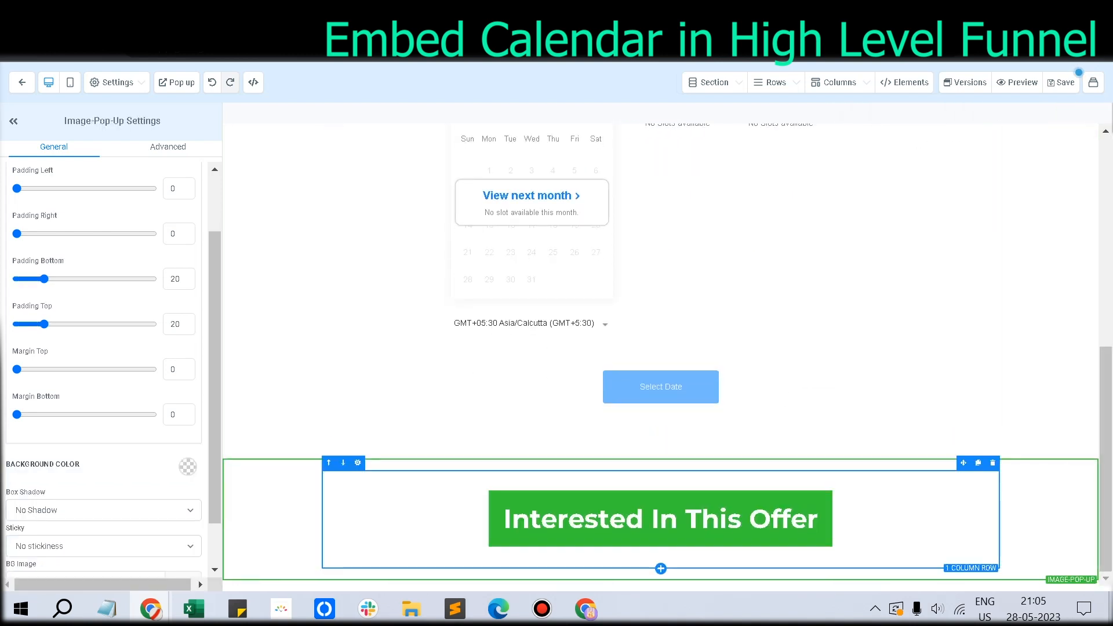
scroll(713, 557, up, 8)
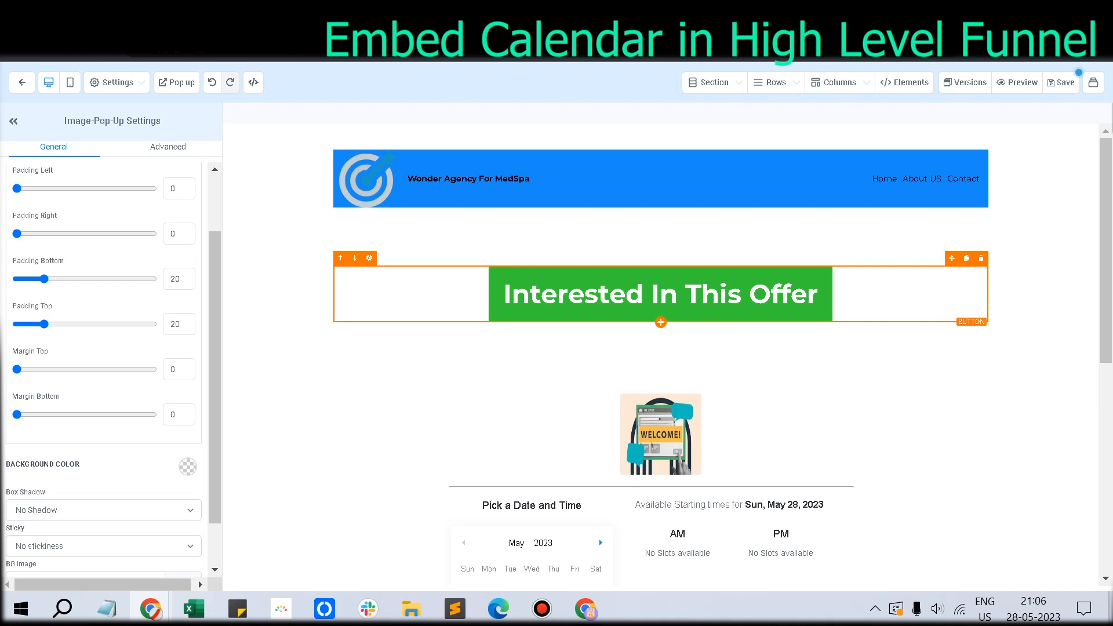
scroll(661, 348, down, 7)
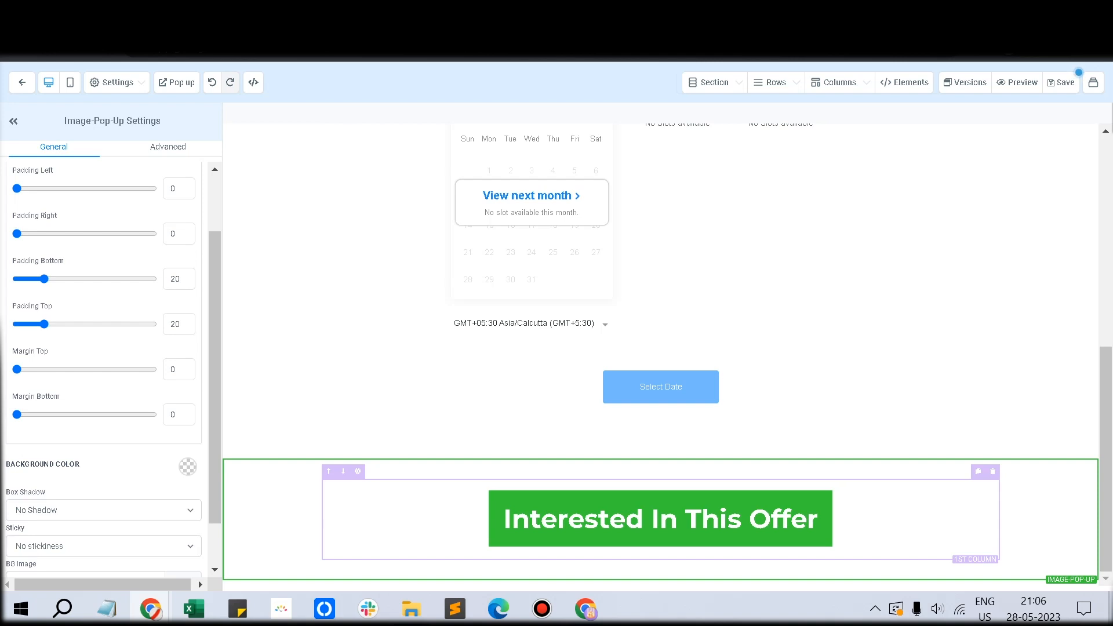
scroll(661, 355, up, 8)
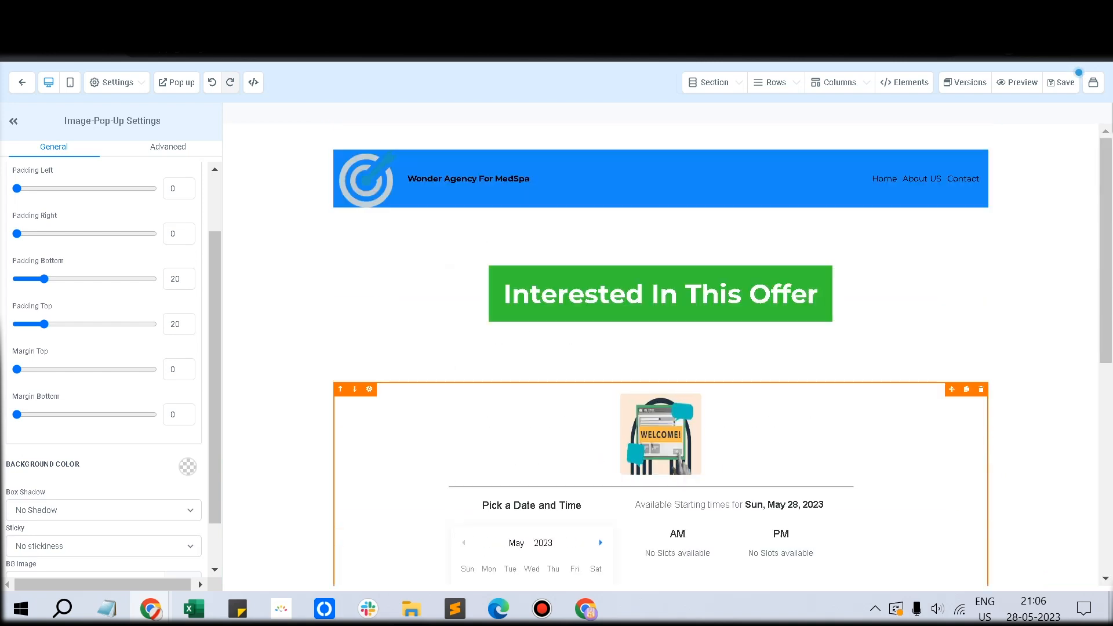